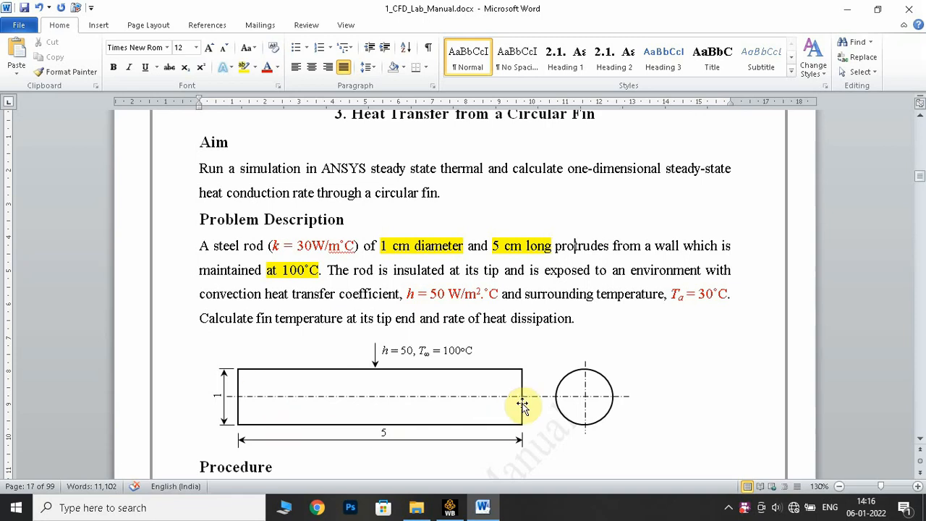
- Read the circular fin problem's dimensions, conductivity, temperatures and convection coefficient in the lab manual, along with the required solver
left_click(399, 247)
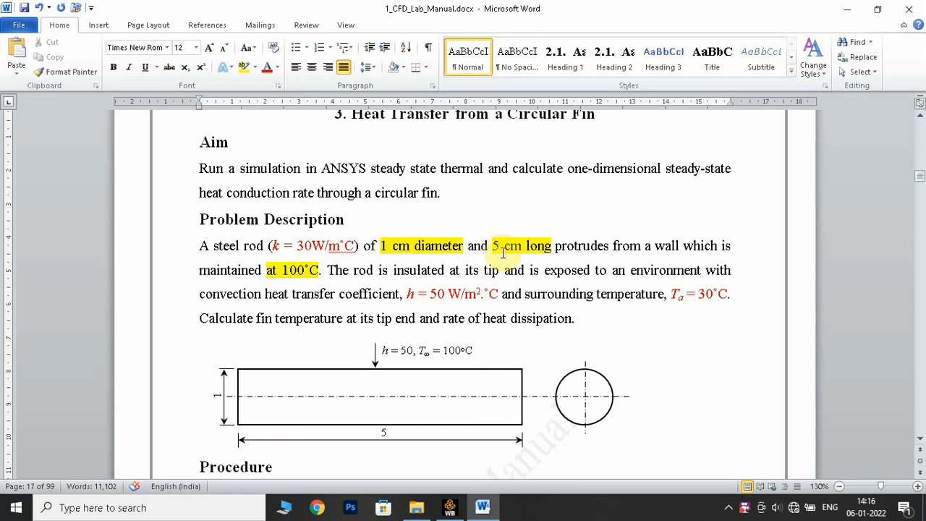
left_click_drag(492, 246, 552, 246)
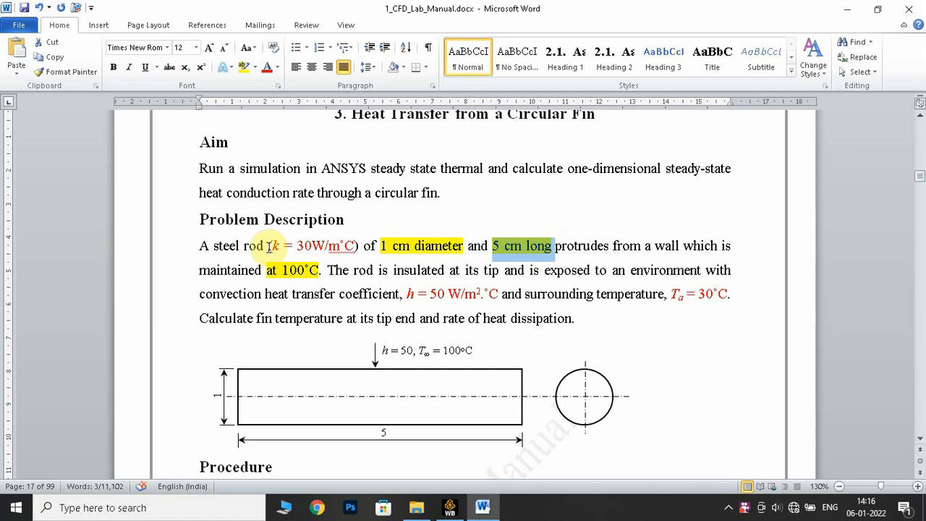
left_click_drag(272, 247, 354, 246)
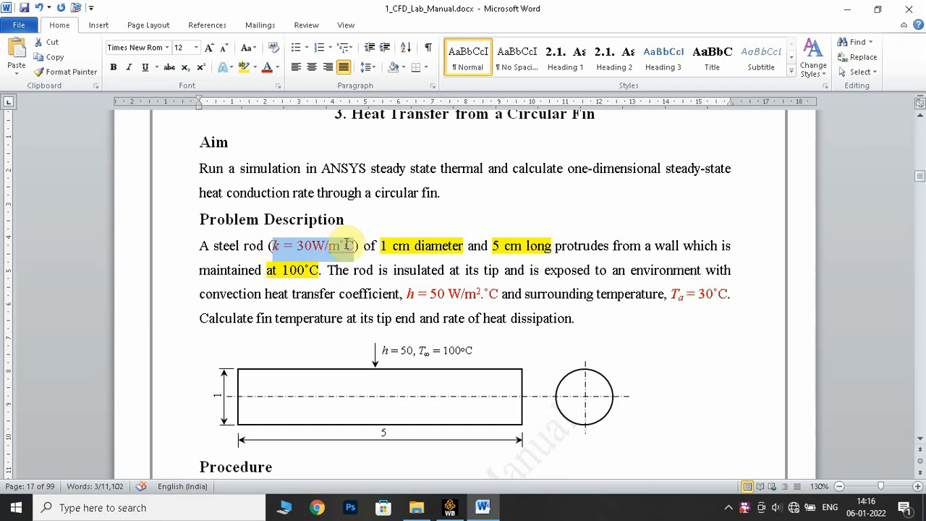
left_click(282, 273)
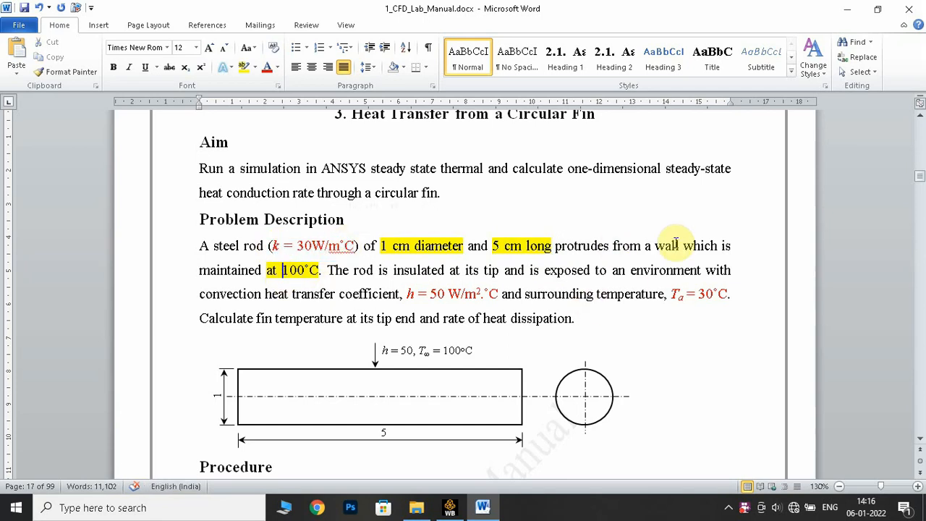
left_click_drag(266, 269, 320, 270)
left_click(556, 289)
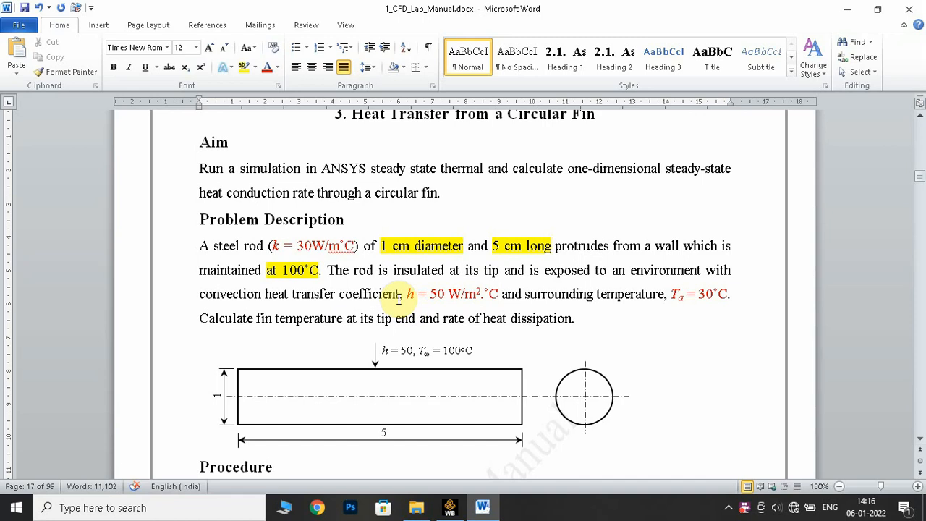
left_click_drag(735, 291, 664, 293)
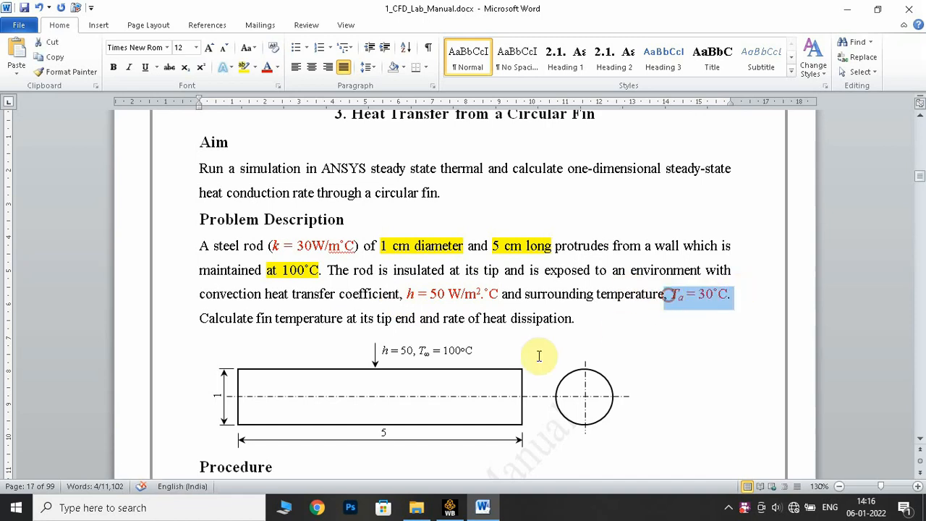
left_click_drag(407, 297, 498, 290)
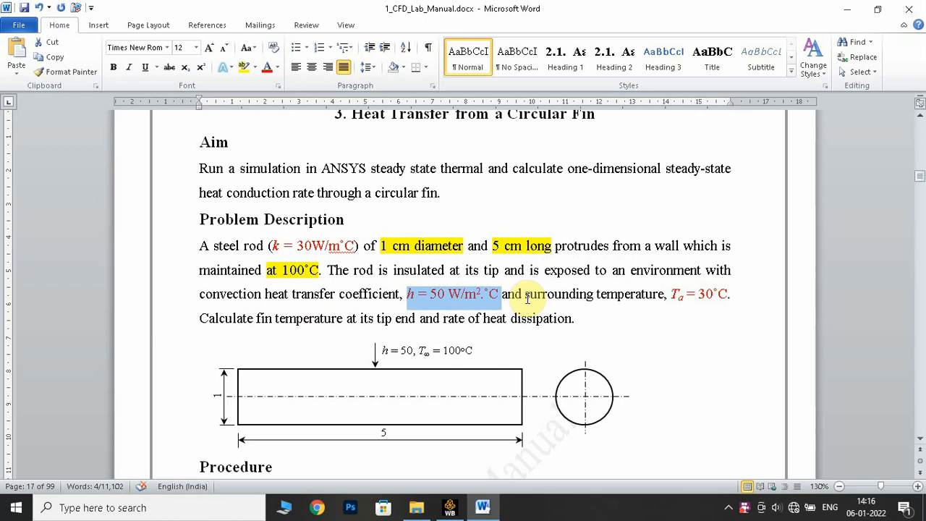
scroll(460, 354, "down", 5)
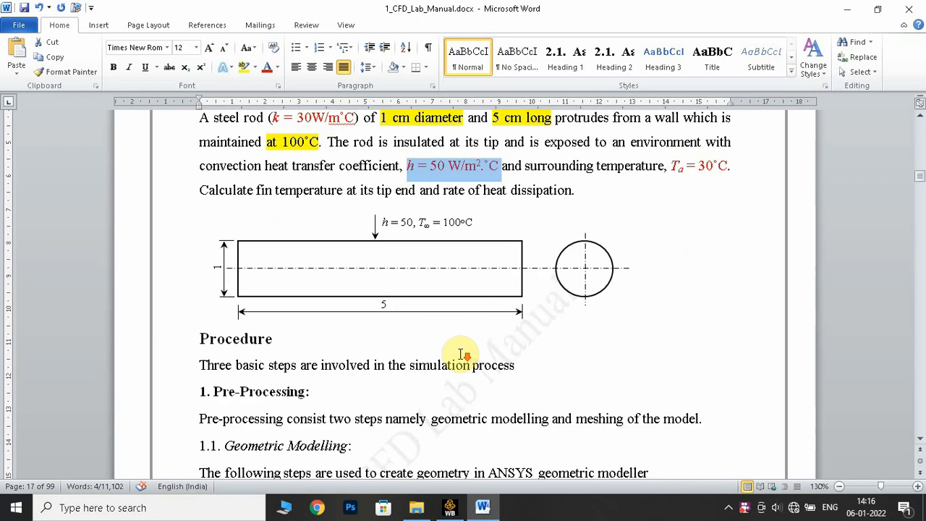
scroll(460, 355, "up", 1)
scroll(459, 358, "down", 2)
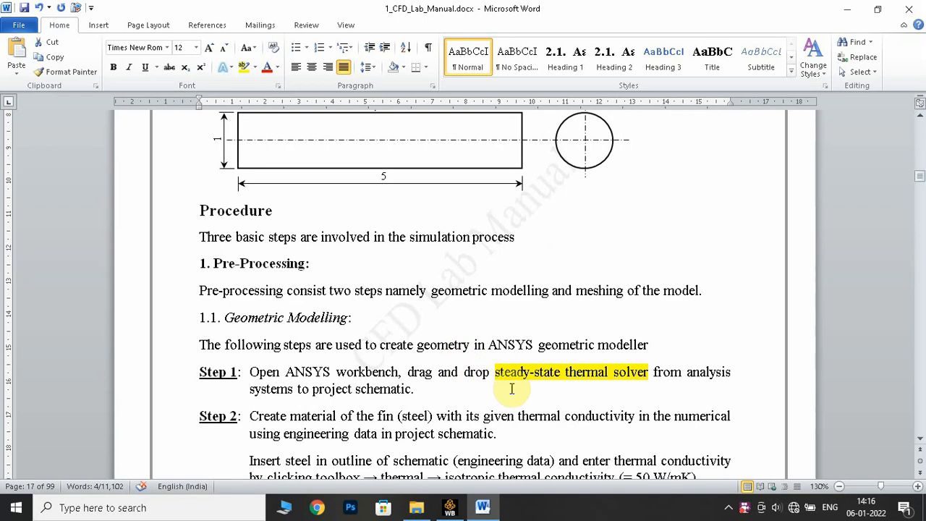
left_click_drag(496, 374, 613, 376)
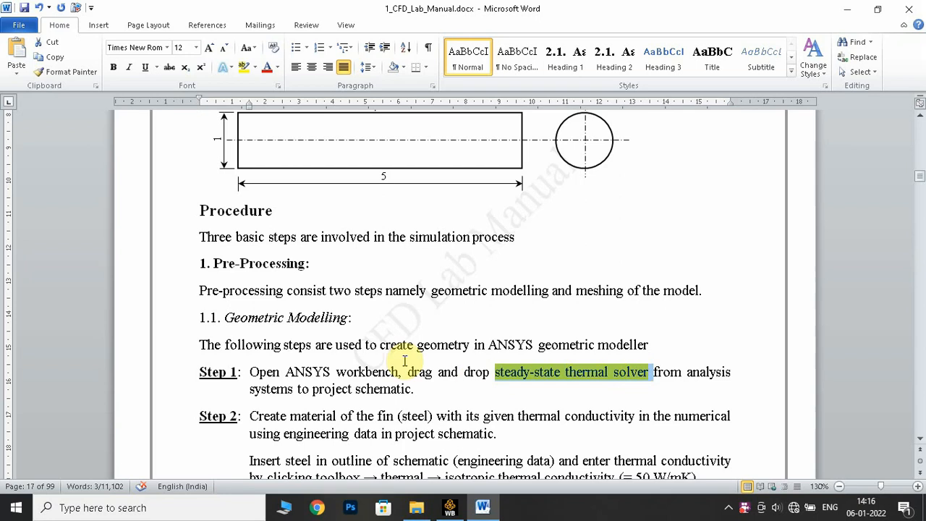
scroll(409, 359, "up", 5)
- Switch to Ansys Workbench, add a Steady-State Thermal system to the project schematic and open its Engineering Data
left_click(448, 512)
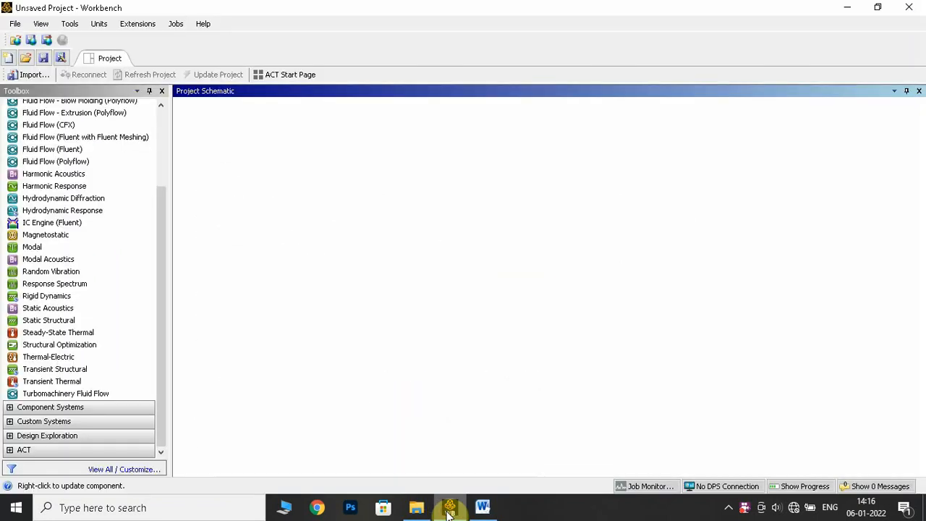
left_click_drag(61, 332, 252, 156)
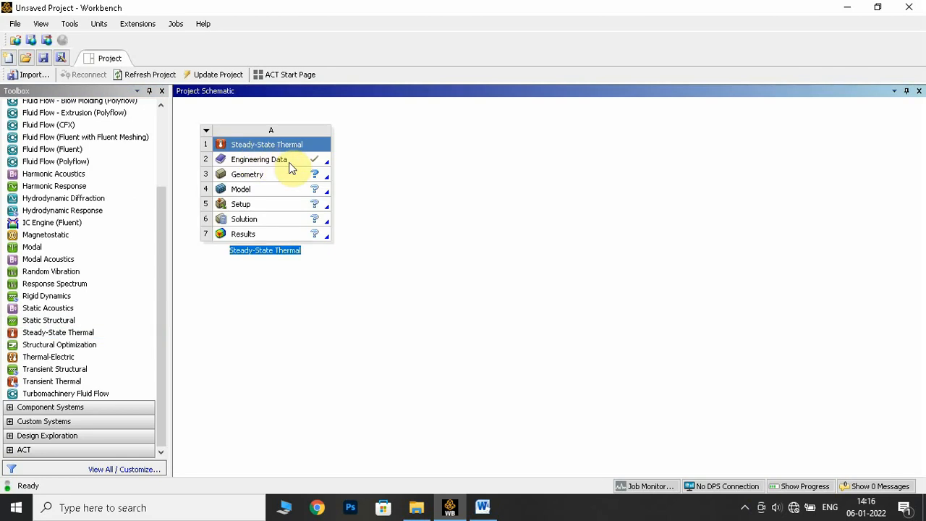
double_click(299, 166)
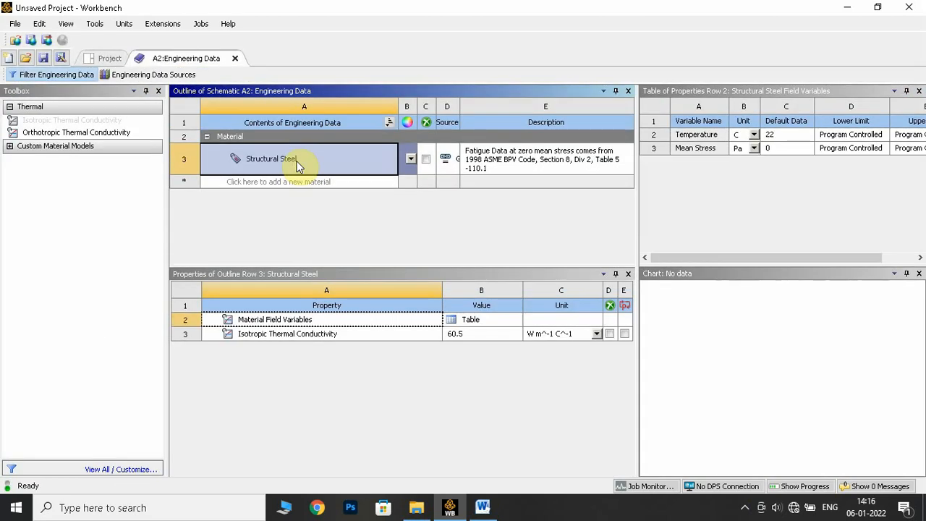
- Add a new material named steel and include the Isotropic Thermal Conductivity property in it
left_click(323, 182)
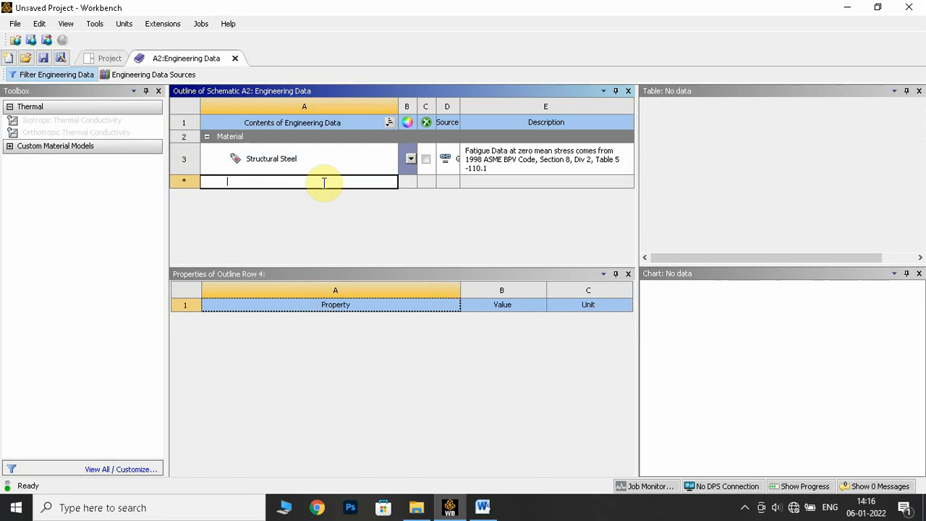
type("steel")
key("Return")
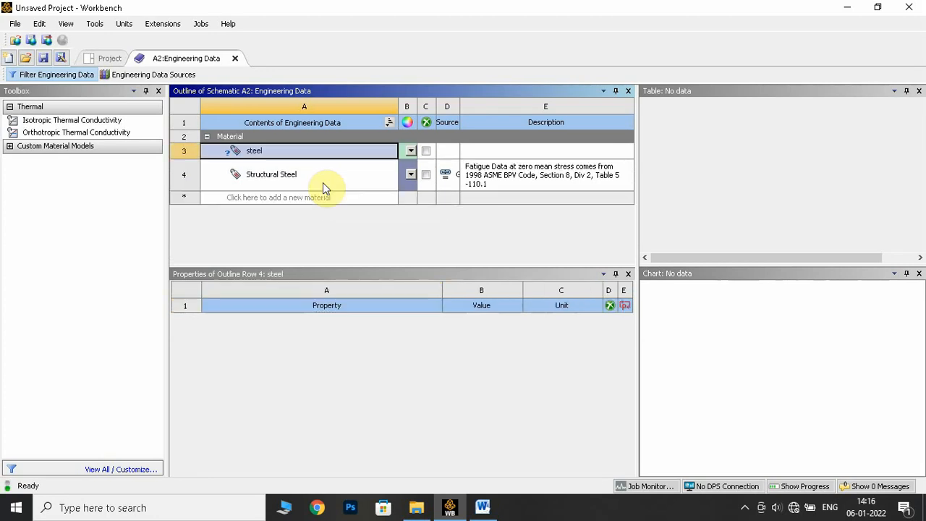
left_click(105, 122)
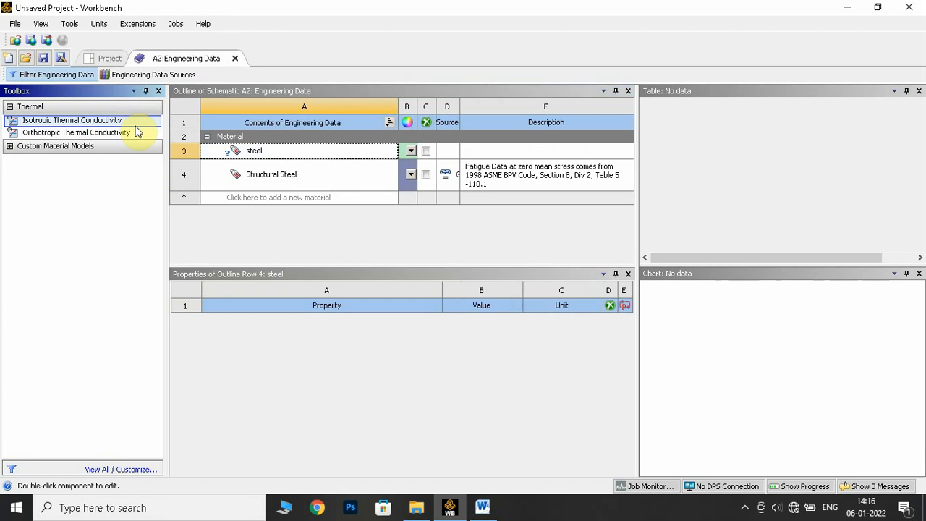
right_click(110, 124)
left_click(163, 132)
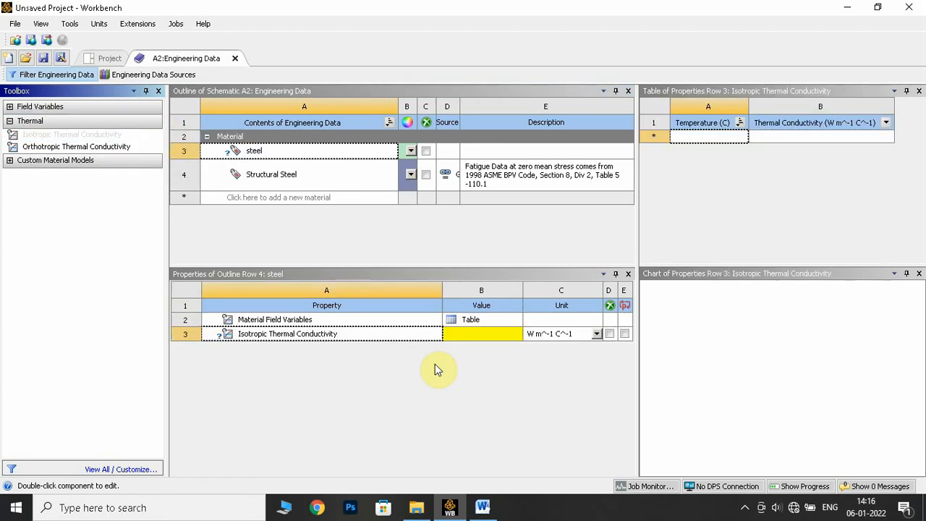
- Check the rod's k value in the lab manual and set steel's isotropic thermal conductivity to 30 W m^-1 C^-1
left_click(482, 507)
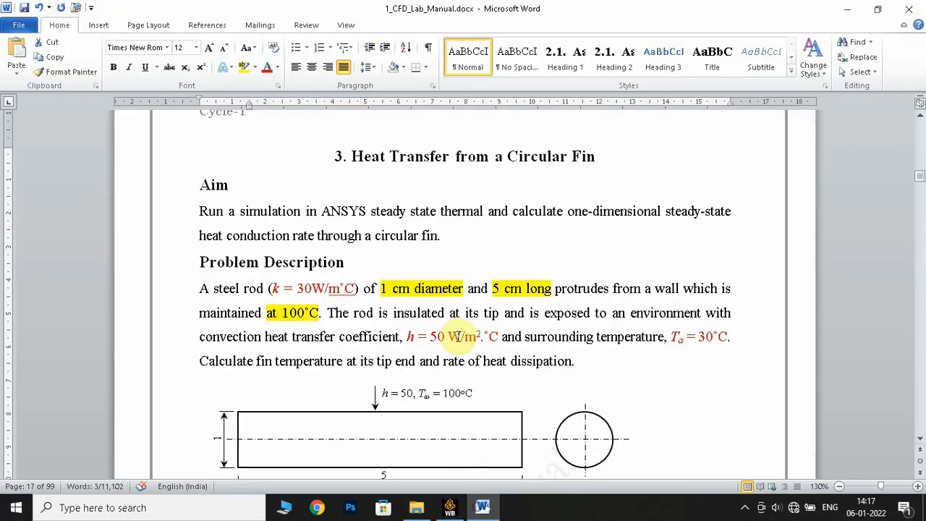
left_click_drag(272, 288, 349, 291)
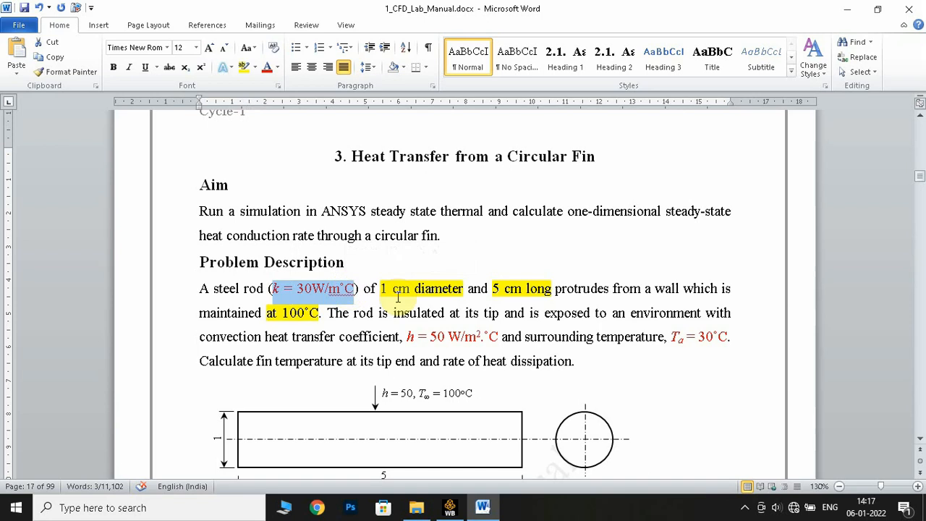
left_click(449, 507)
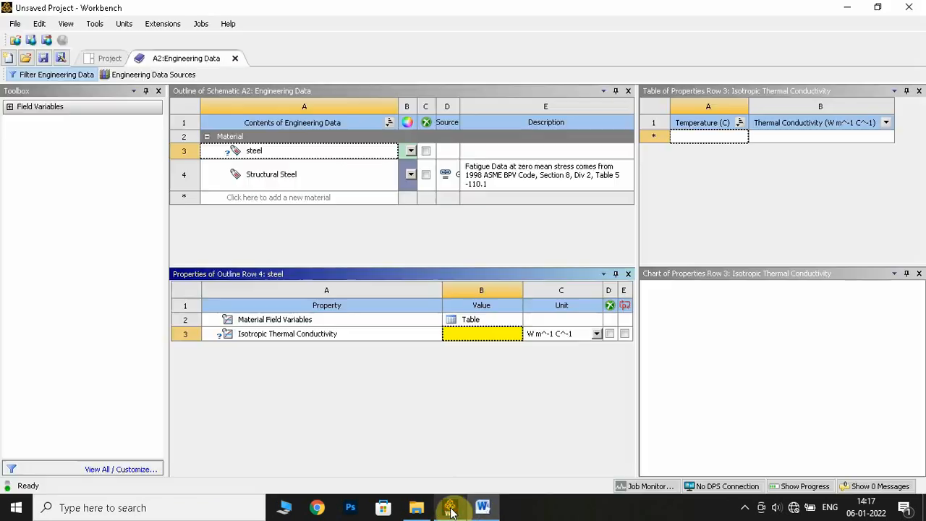
type("3")
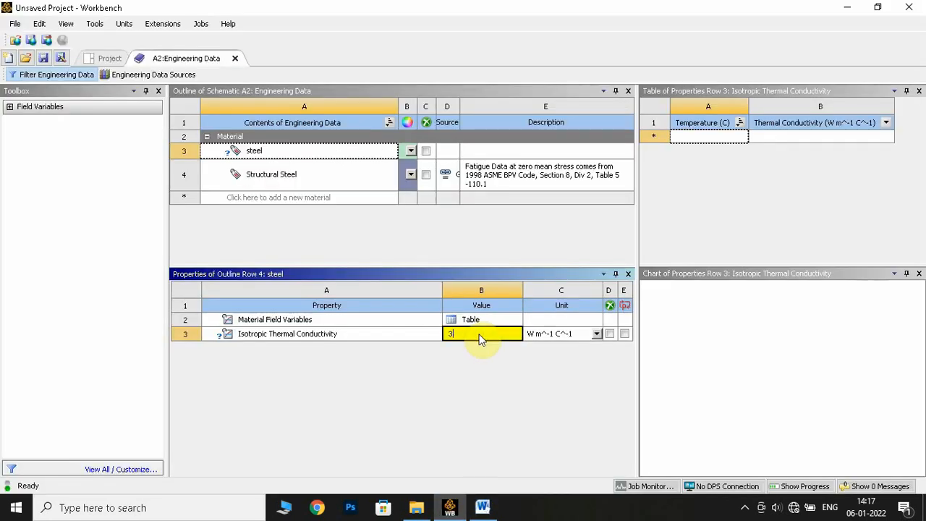
type("0")
key("Return")
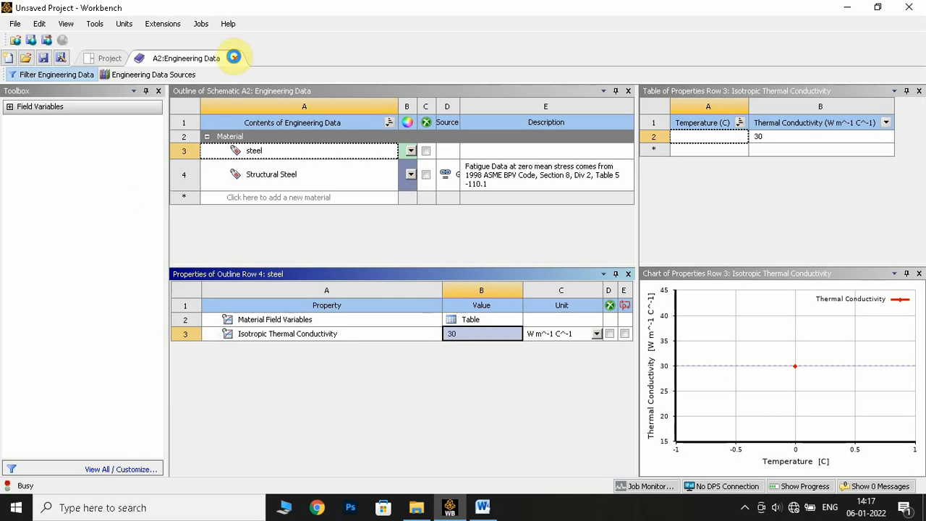
- Close Engineering Data and start a new DesignModeler geometry for the Steady-State Thermal system
left_click(233, 57)
left_click(283, 177)
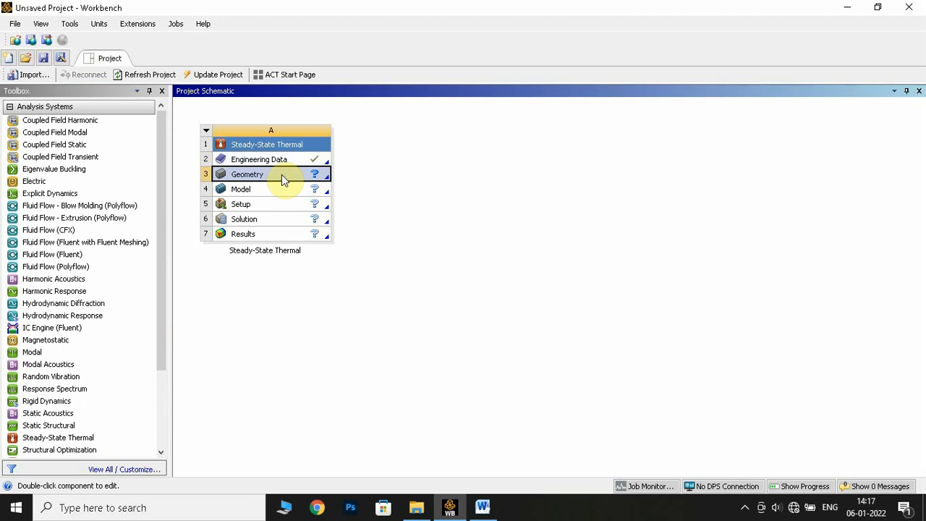
right_click(282, 174)
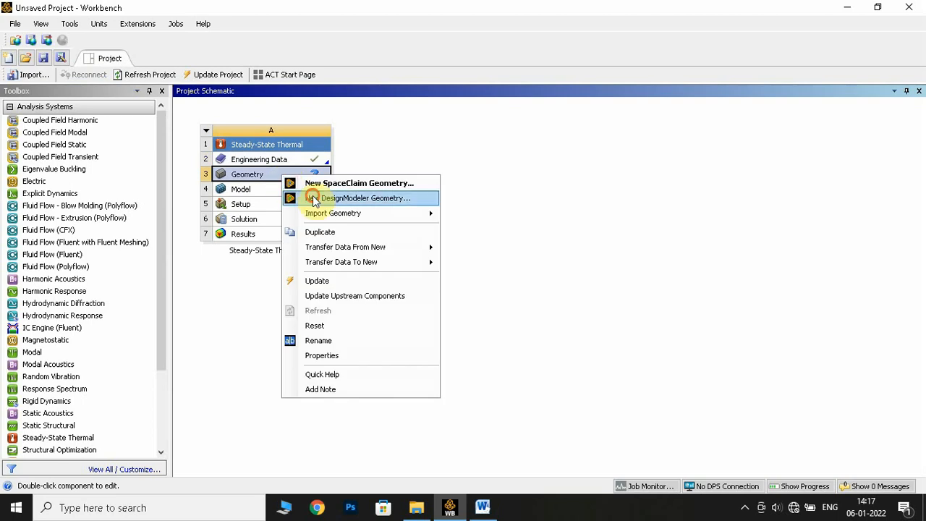
left_click(315, 197)
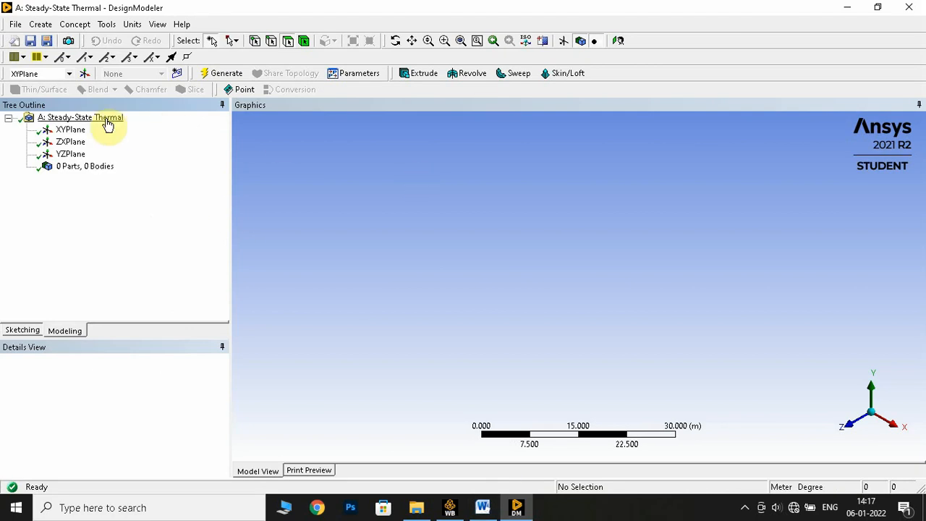
- Orient the view normal to the XYPlane and create a new sketch on it
left_click(68, 132)
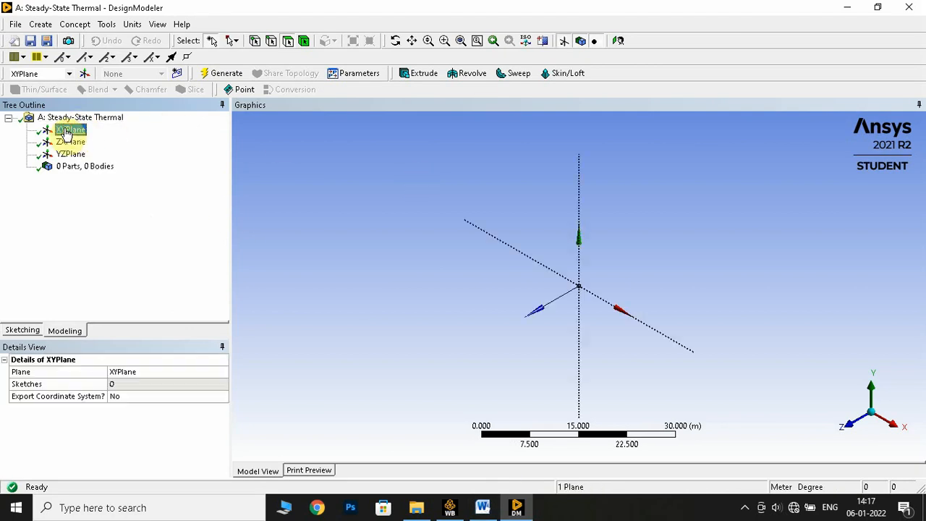
right_click(67, 133)
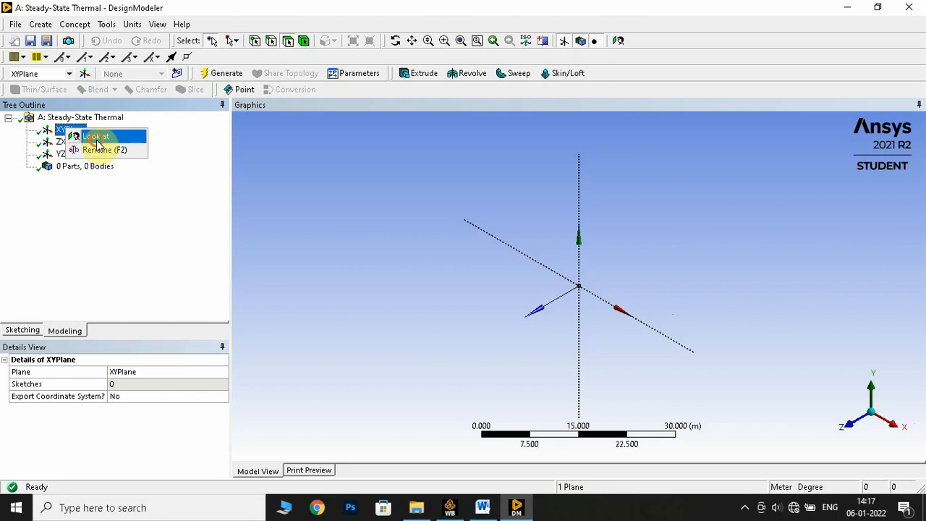
left_click(95, 135)
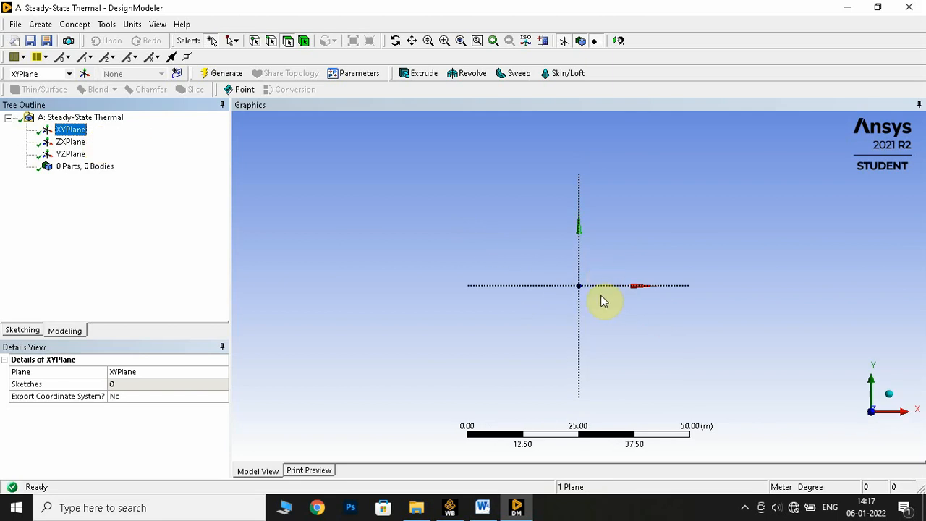
left_click(177, 75)
left_click(100, 141)
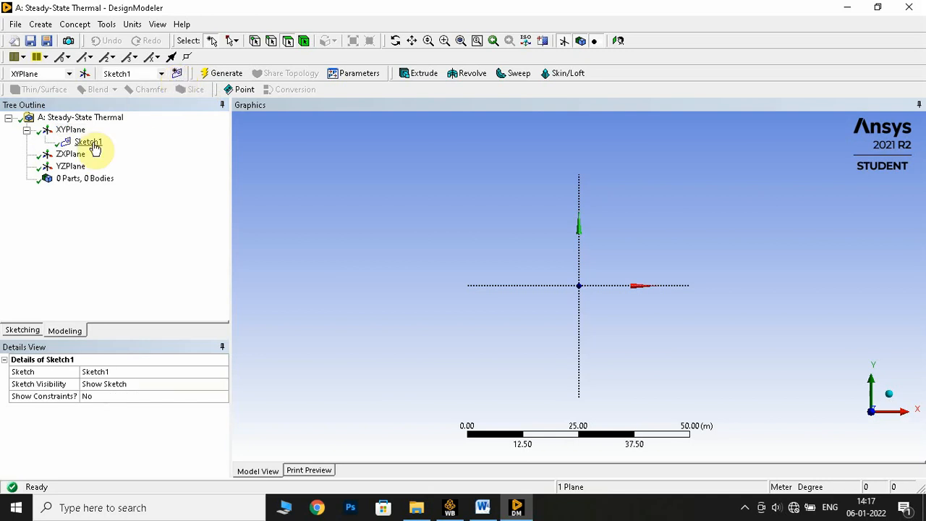
- Enter sketching mode for the new sketch and set the length unit to Millimeter
left_click(24, 331)
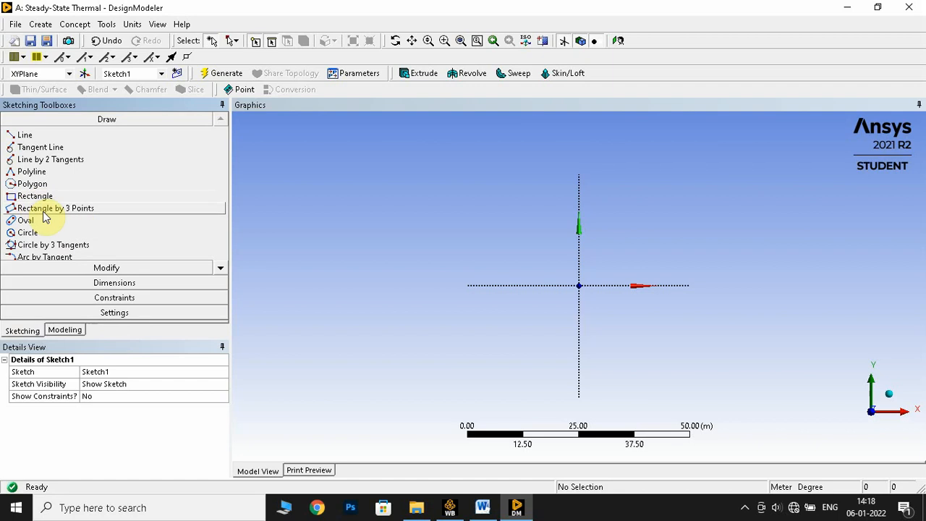
left_click(132, 26)
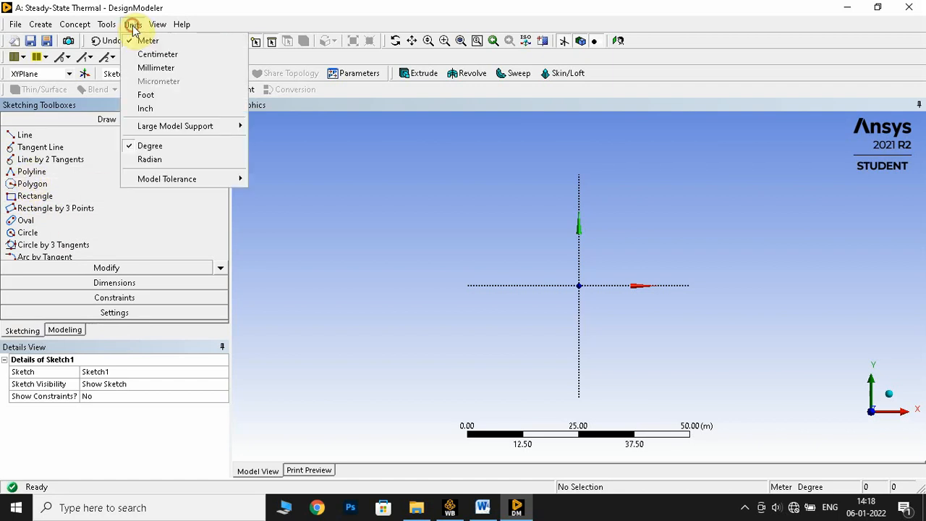
left_click(153, 68)
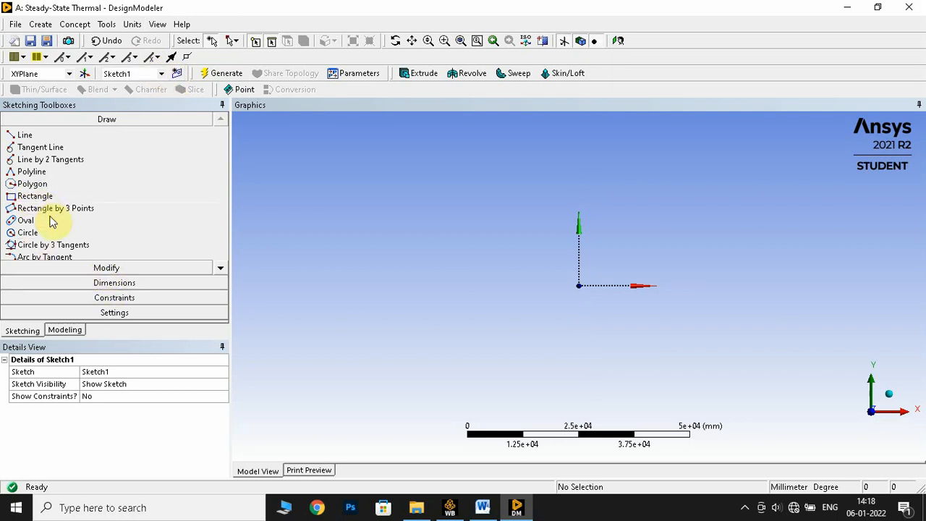
- Sketch a circle centred on the origin of the XYPlane as the fin's cross-section
left_click(36, 232)
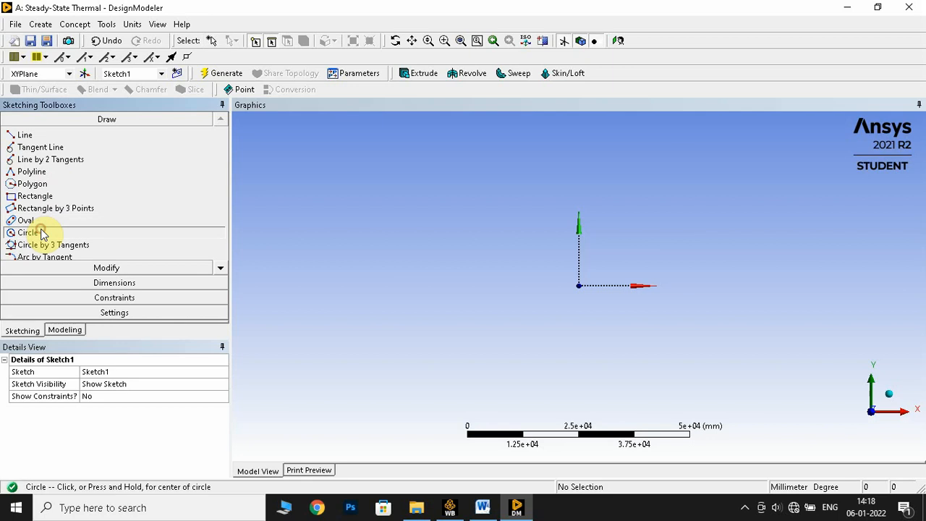
left_click(579, 285)
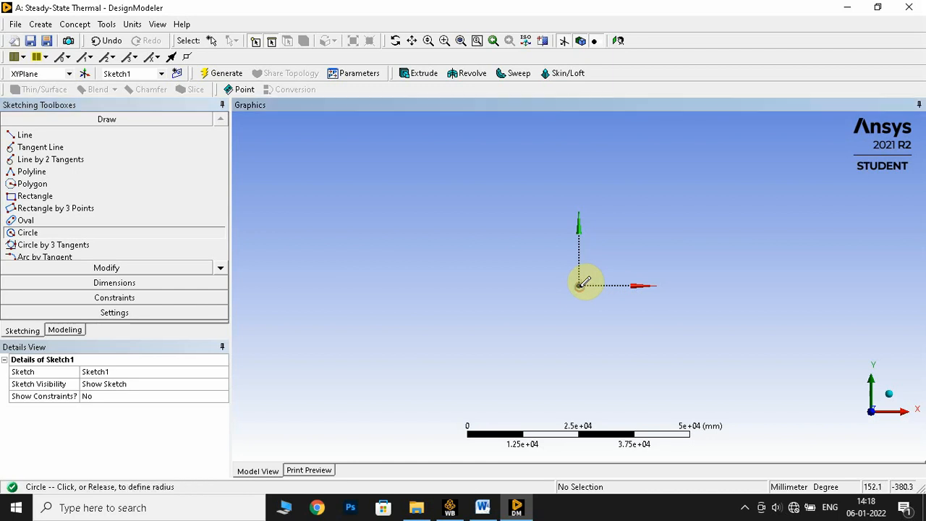
left_click(618, 228)
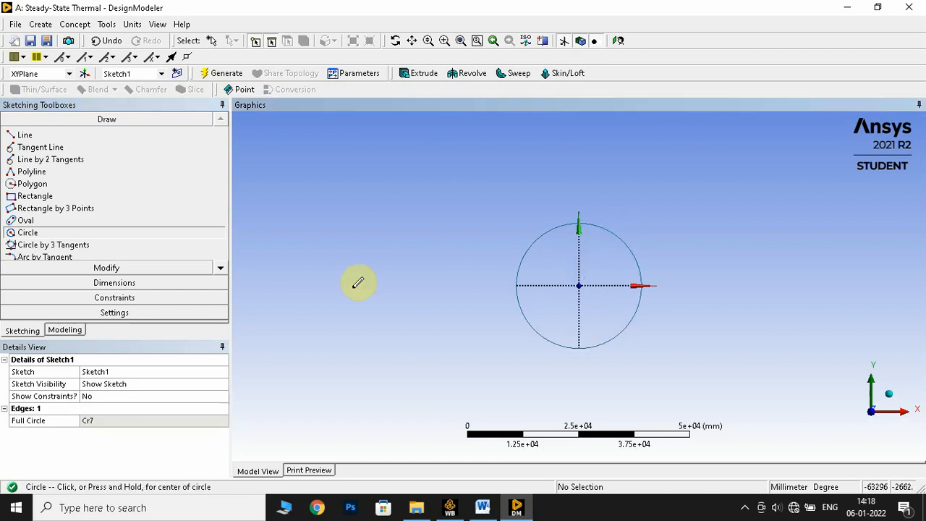
- Add a diameter dimension to the circle centred on the origin with the General dimension tool
left_click(108, 283)
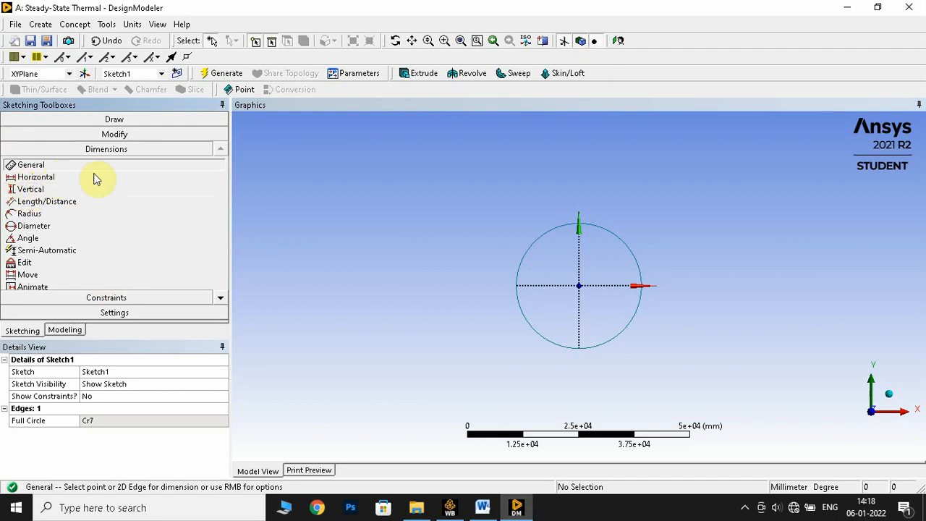
left_click(535, 239)
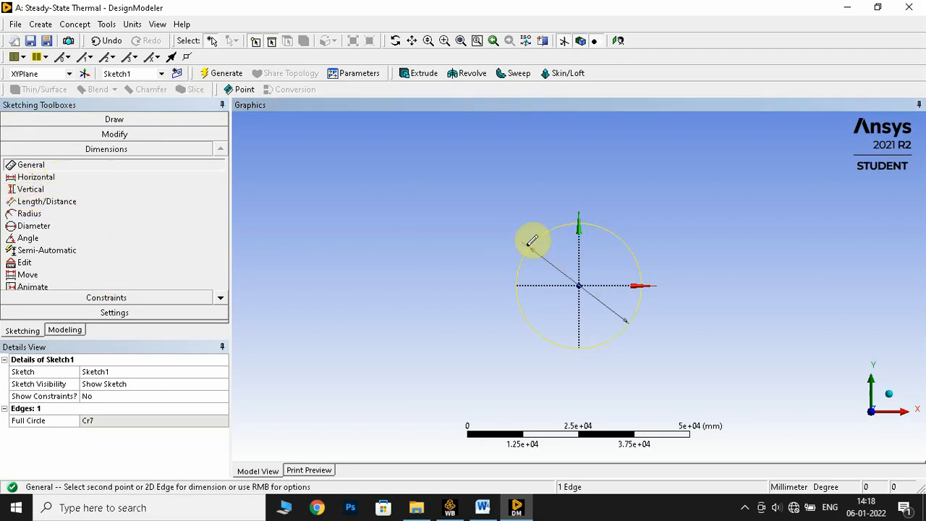
left_click(520, 236)
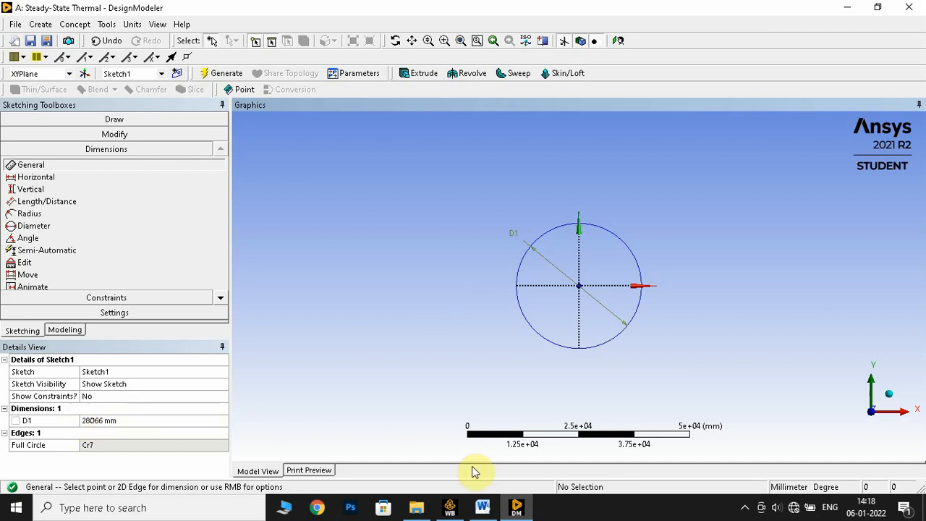
- Look up the rod diameter in the lab manual in Word and set the circle's diameter to 10 mm in DesignModeler
left_click(482, 507)
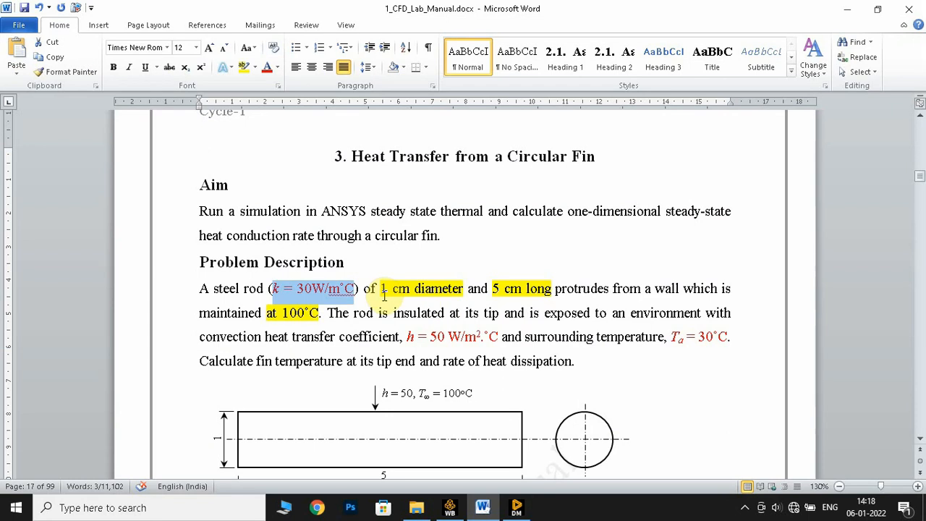
left_click_drag(382, 288, 466, 289)
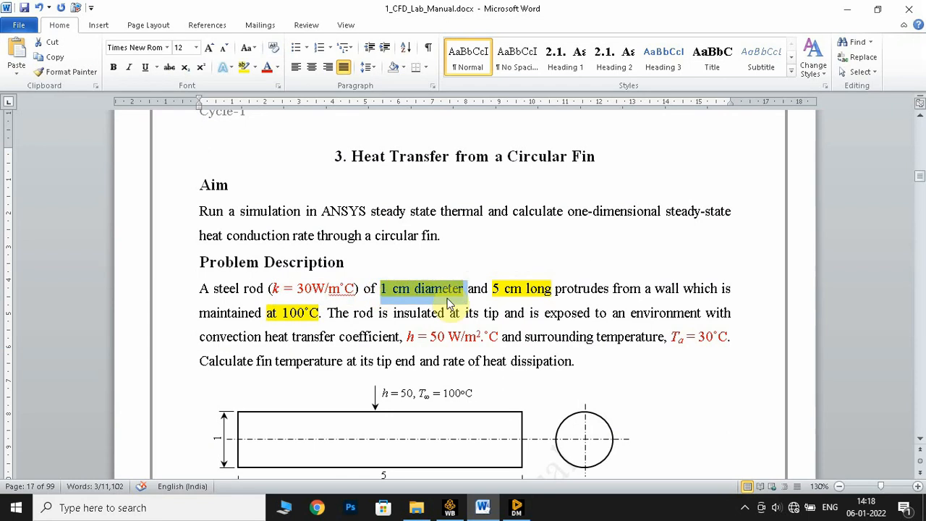
left_click(515, 507)
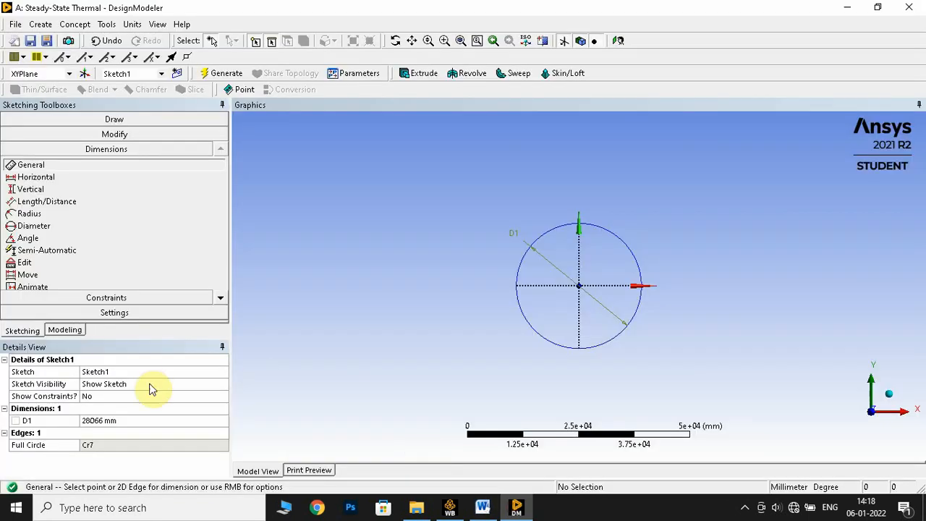
left_click(134, 421)
type("10")
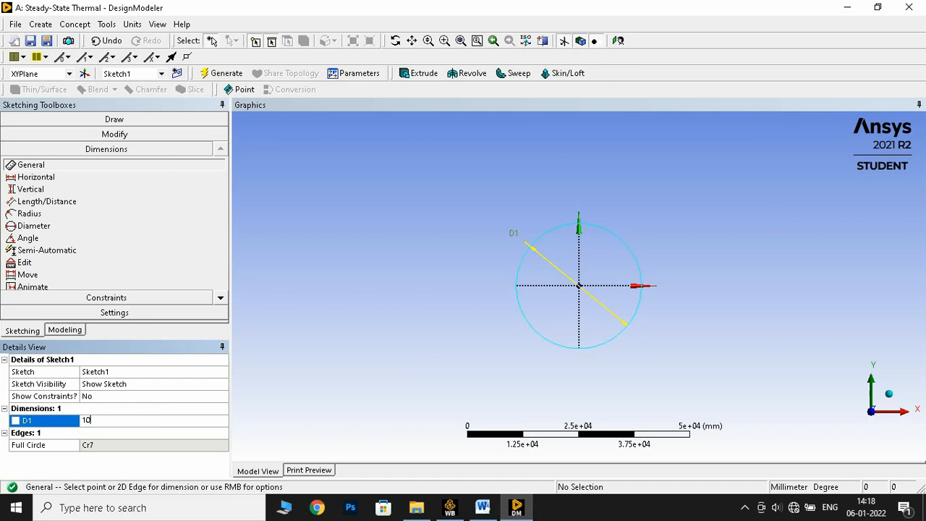
key("Return")
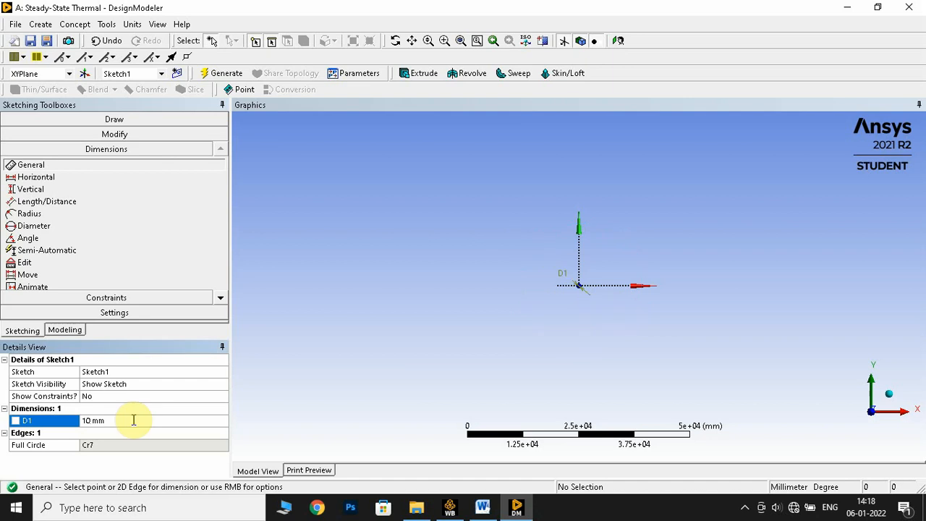
left_click(460, 40)
scroll(426, 253, "down", 1)
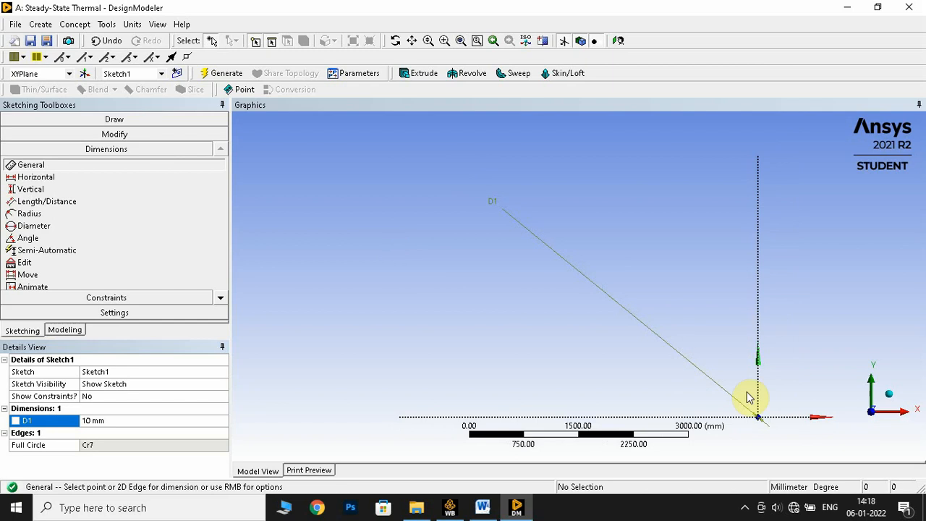
scroll(554, 315, "down", 1)
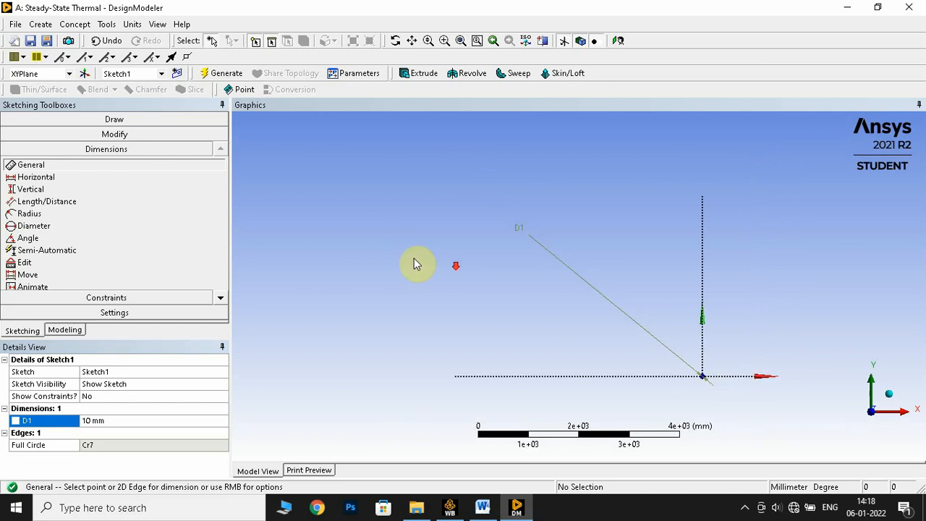
scroll(737, 382, "up", 1)
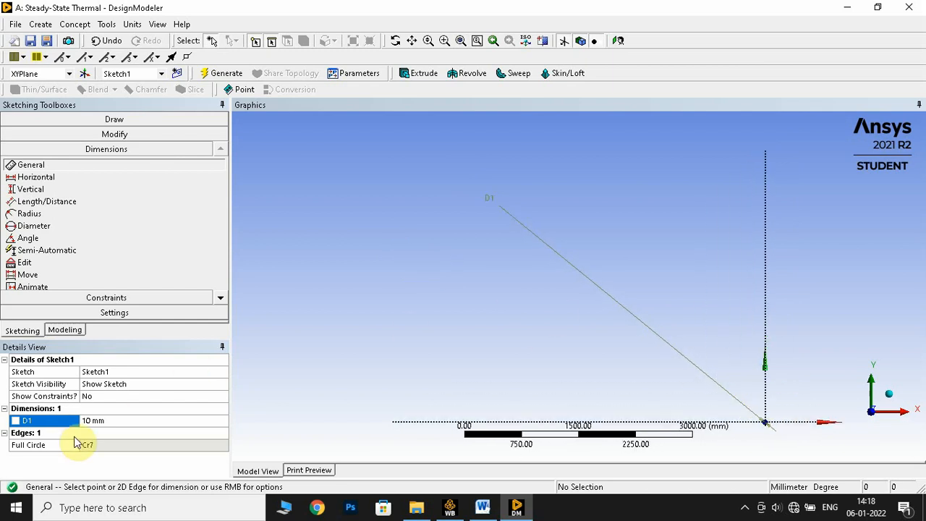
- Return to modeling mode and delete Sketch1 from the XYPlane
left_click(64, 330)
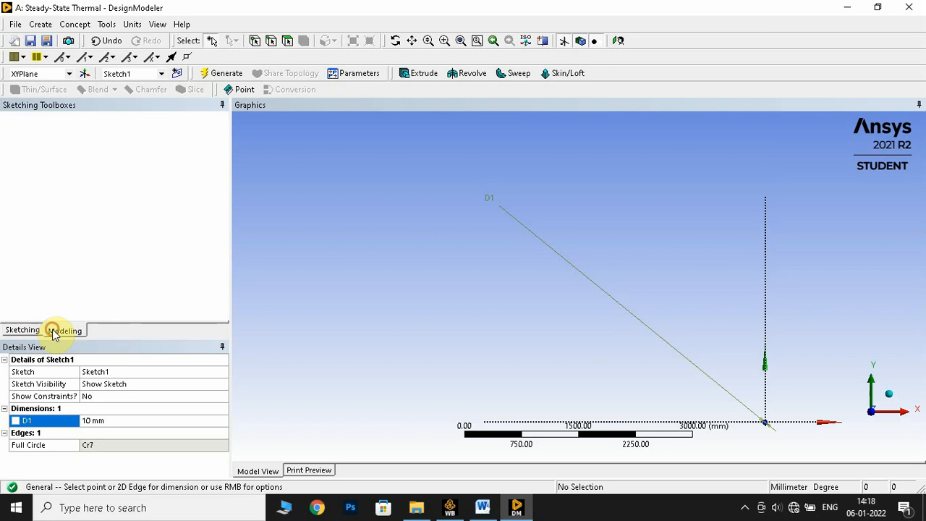
left_click(87, 145)
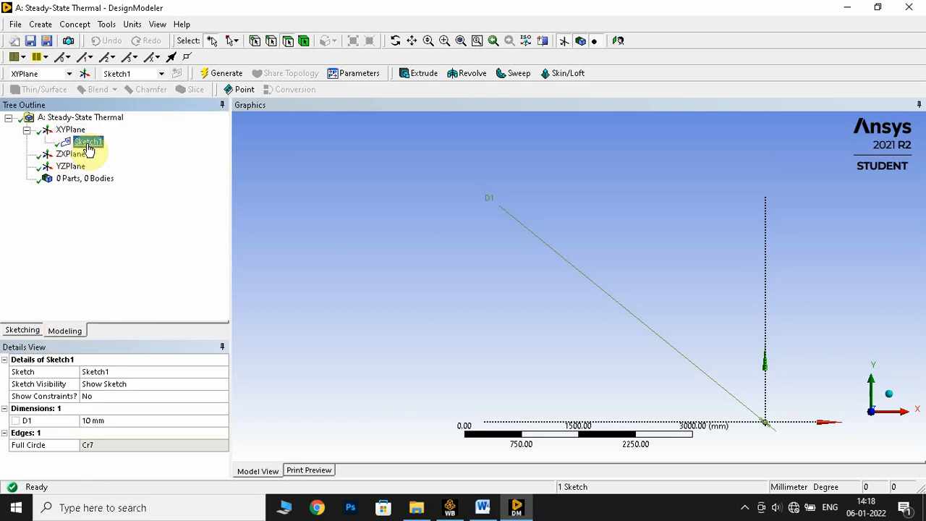
key("Delete")
key("Return")
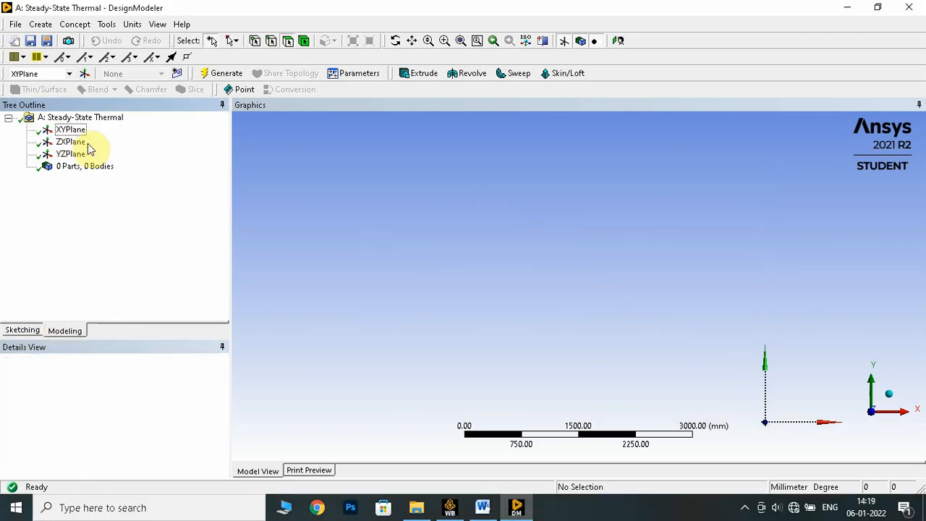
- Create a new sketch on the XYPlane and draw a circle about 38 mm in diameter centred on the origin
left_click(70, 130)
left_click(177, 73)
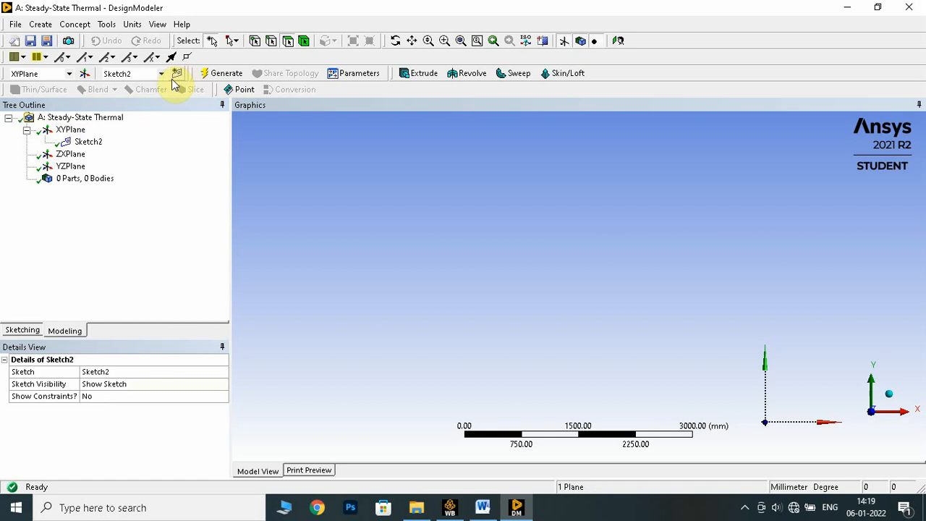
left_click(23, 330)
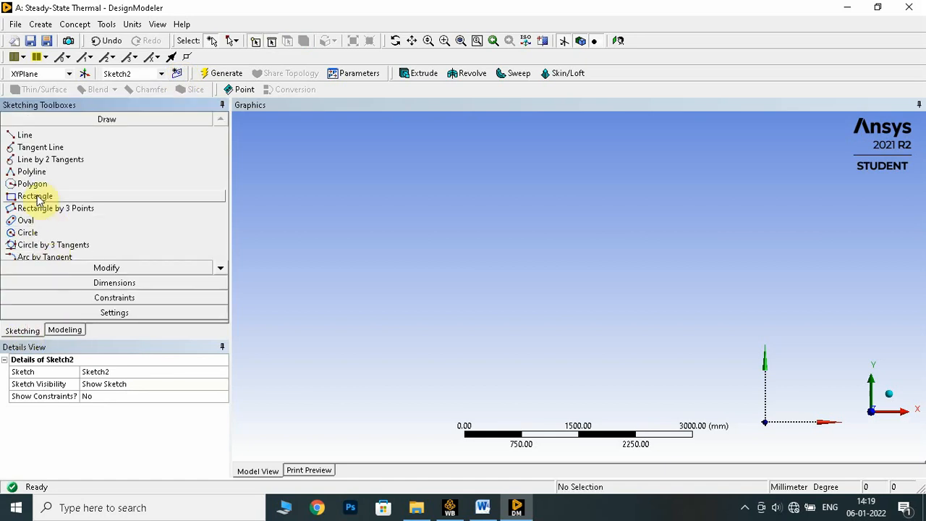
left_click(39, 233)
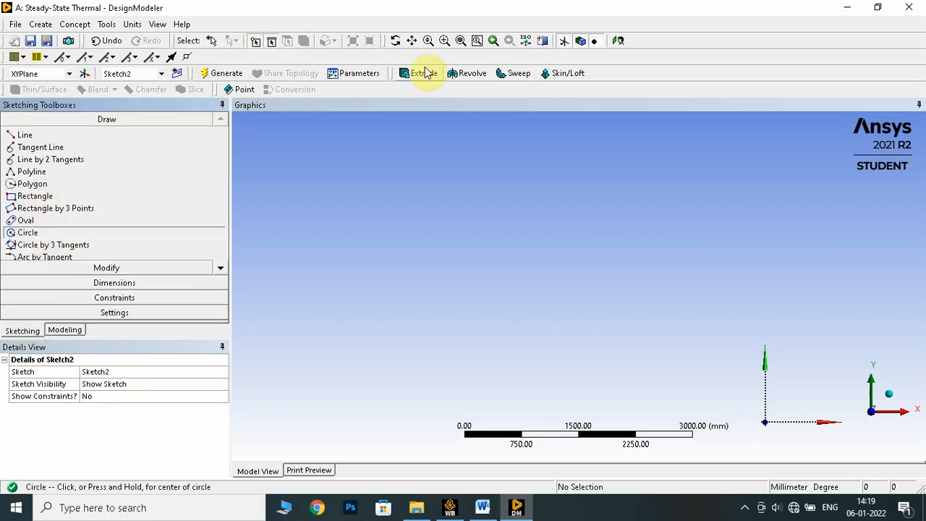
left_click(461, 40)
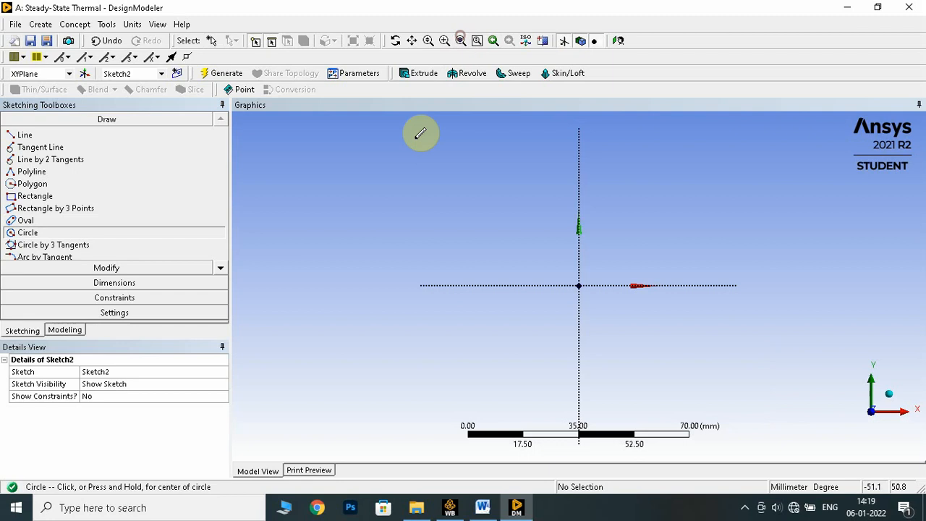
left_click(578, 285)
left_click(622, 244)
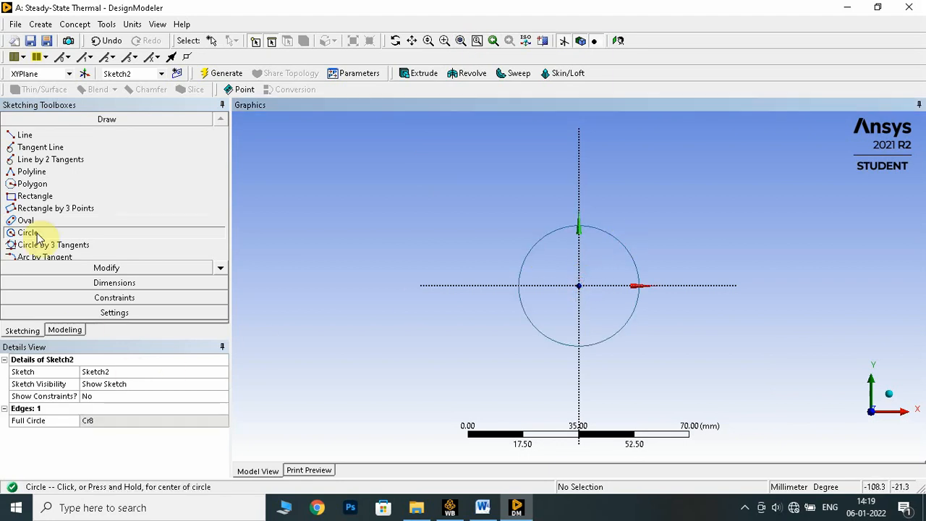
- Dimension the new circle's diameter and set it to 10 mm
left_click(104, 282)
left_click(86, 195)
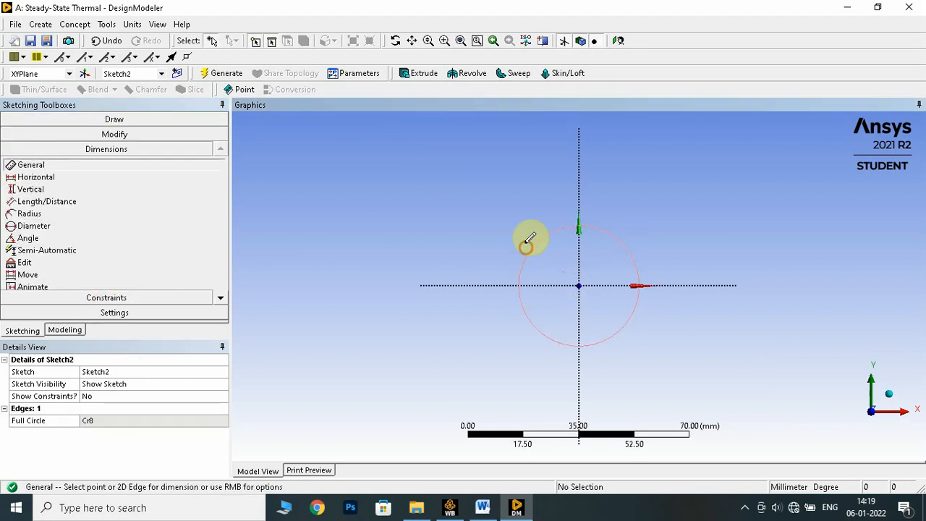
left_click(527, 238)
left_click(512, 228)
left_click(152, 420)
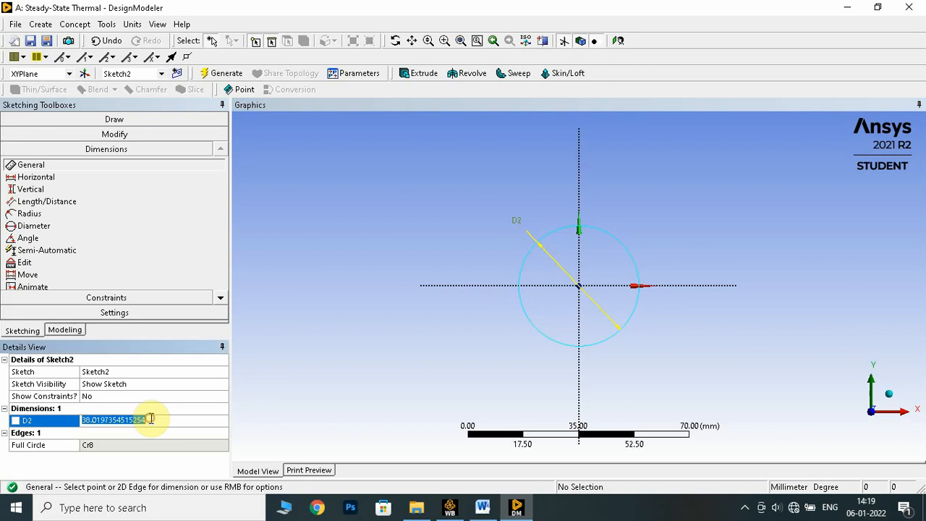
type("10")
key("Return")
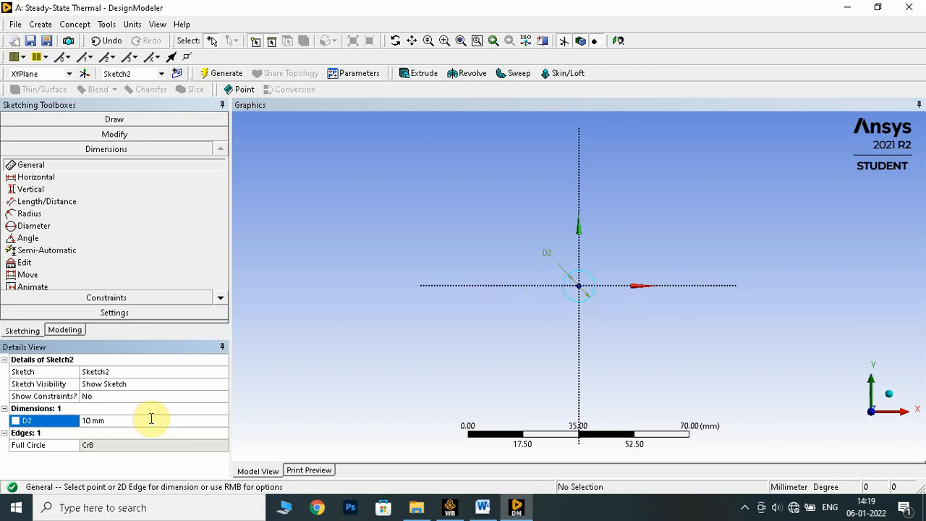
scroll(586, 304, "up", 4)
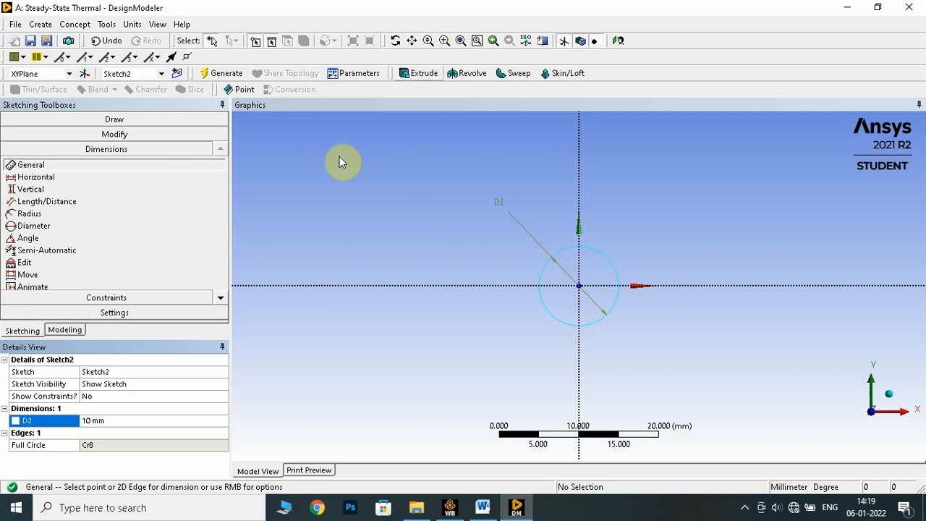
- Start an Extrude with Sketch2 as its geometry, keeping the operation as Add Material
left_click(226, 73)
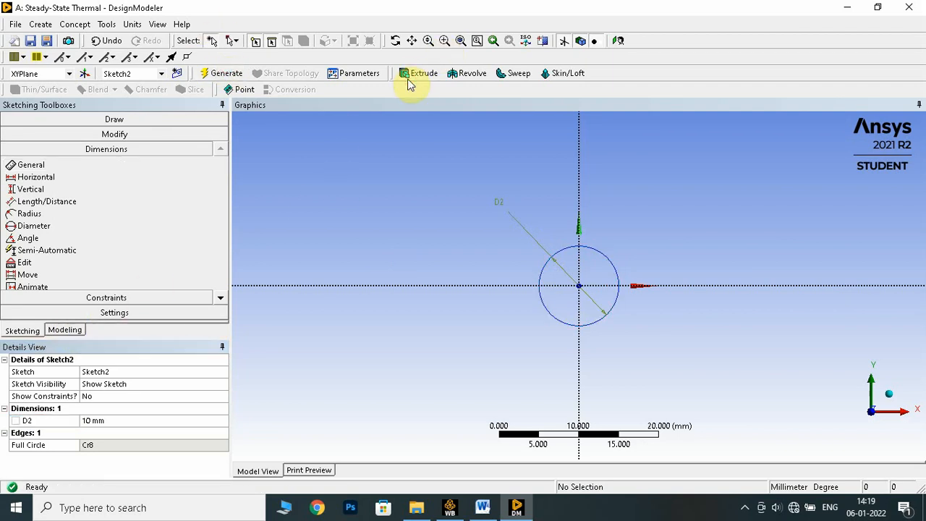
left_click(421, 76)
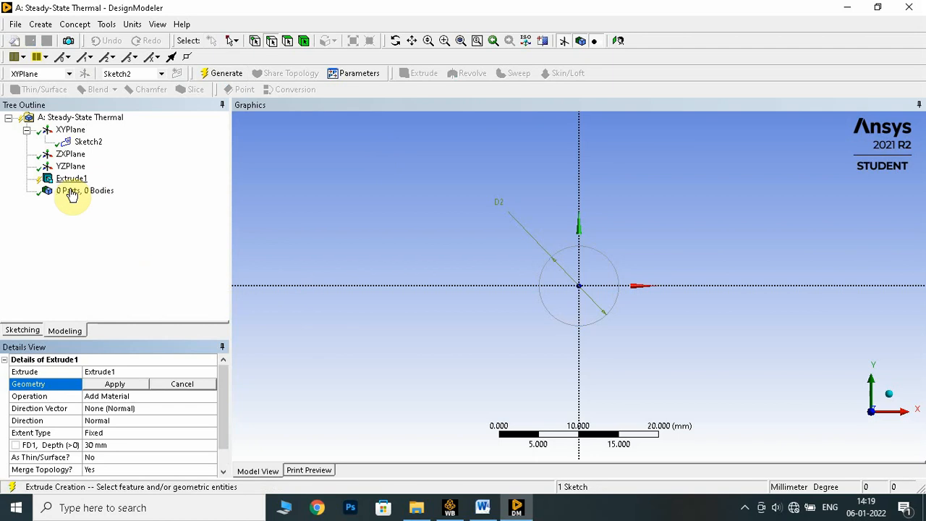
left_click(113, 387)
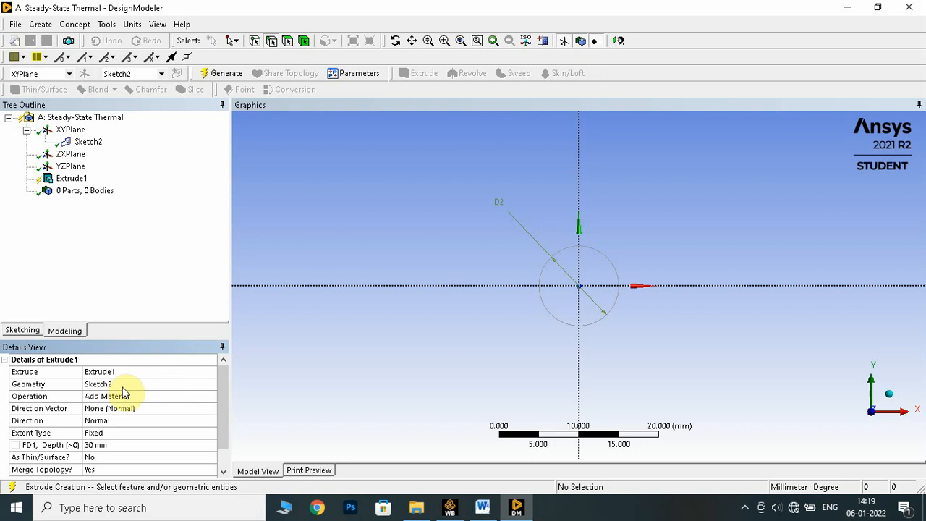
left_click(134, 399)
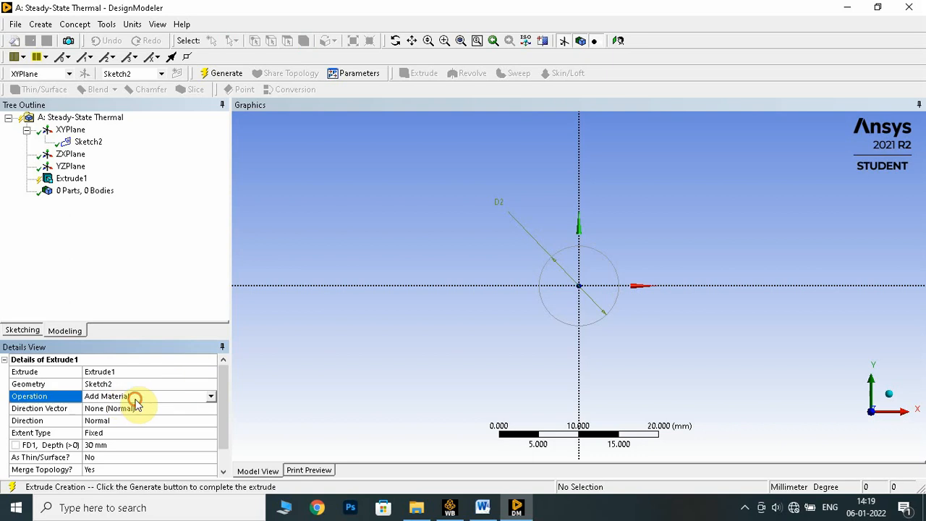
left_click(209, 399)
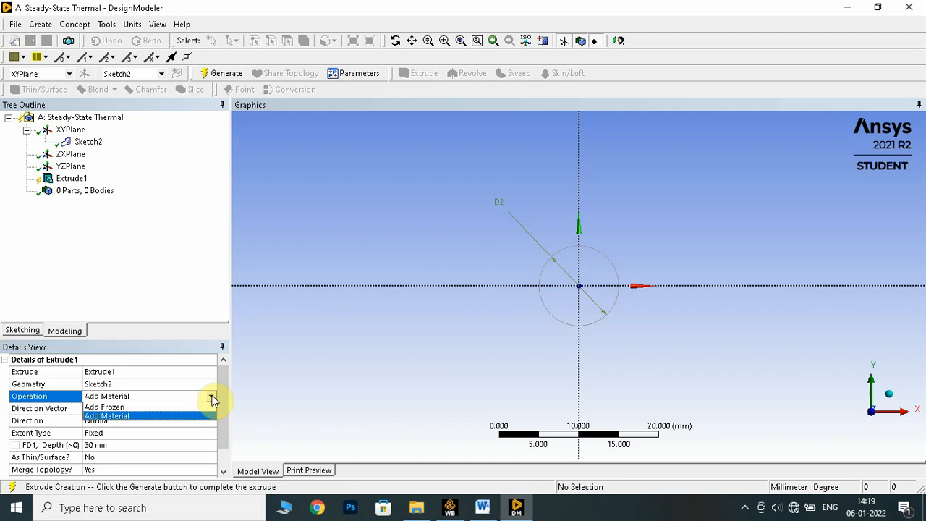
left_click(170, 302)
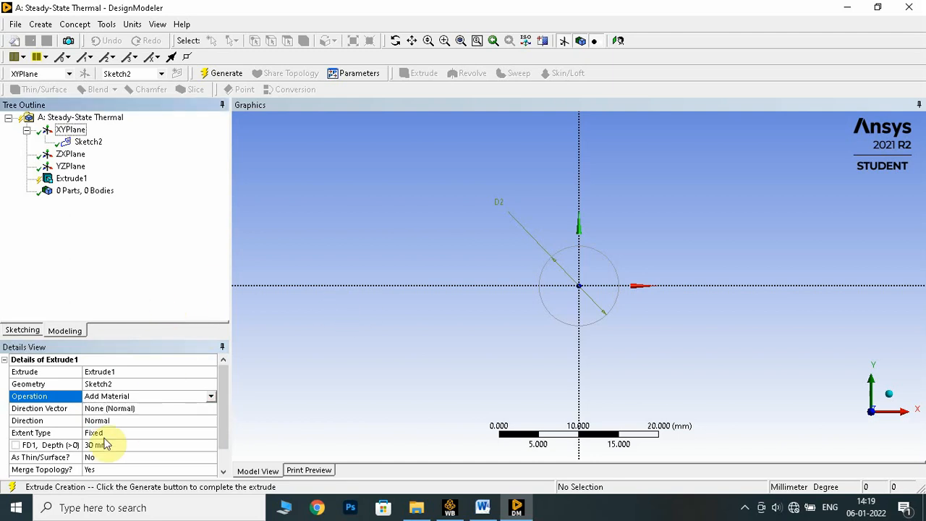
- Check the rod length in the Word lab manual, set the extrusion depth to 50 mm in DesignModeler and generate the solid fin
left_click(481, 510)
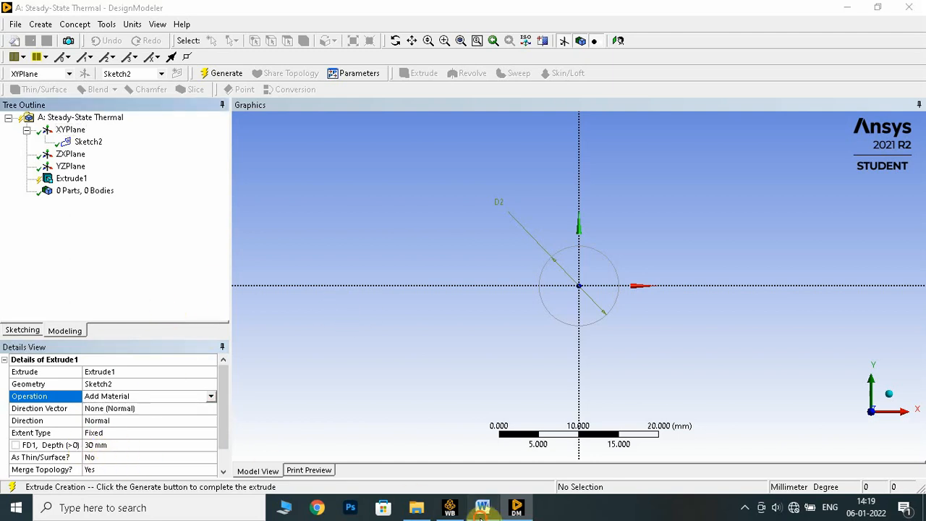
scroll(434, 365, "down", 2)
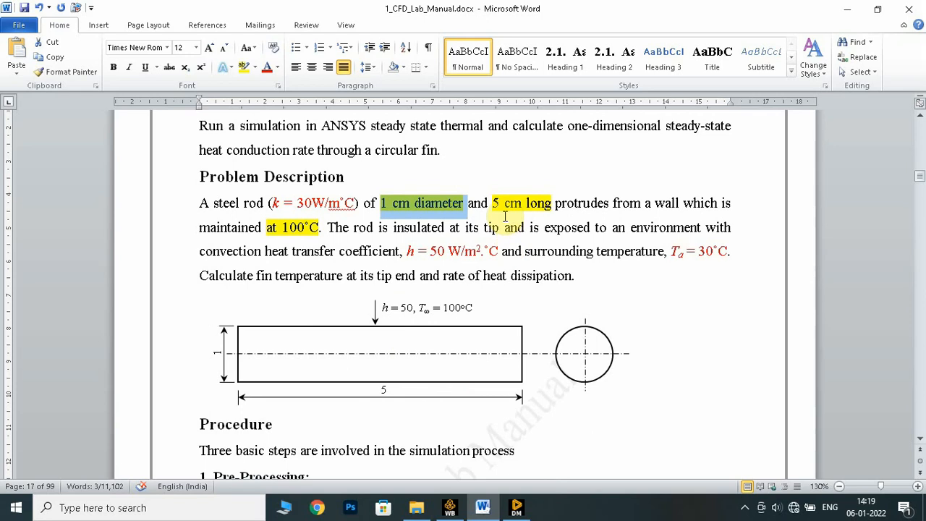
left_click_drag(493, 203, 552, 205)
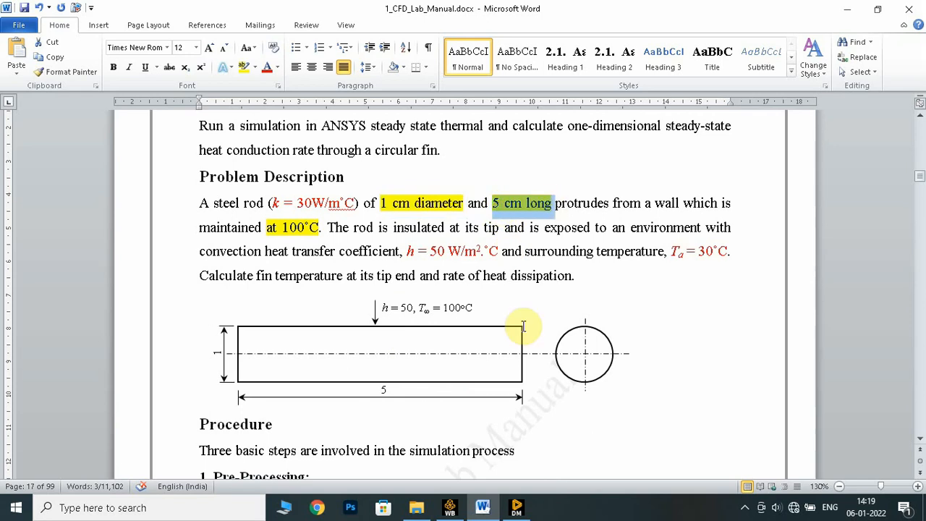
left_click(517, 509)
left_click(110, 444)
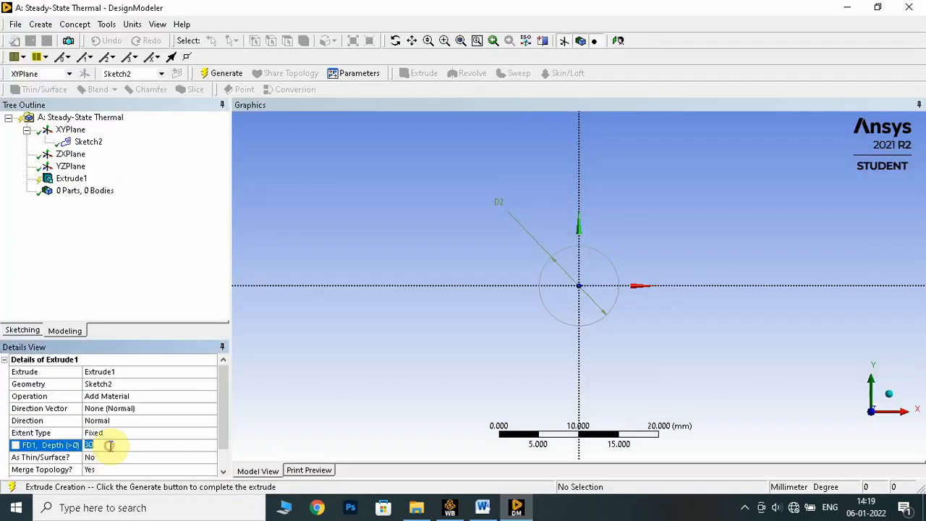
type("50")
key("Return")
left_click(217, 72)
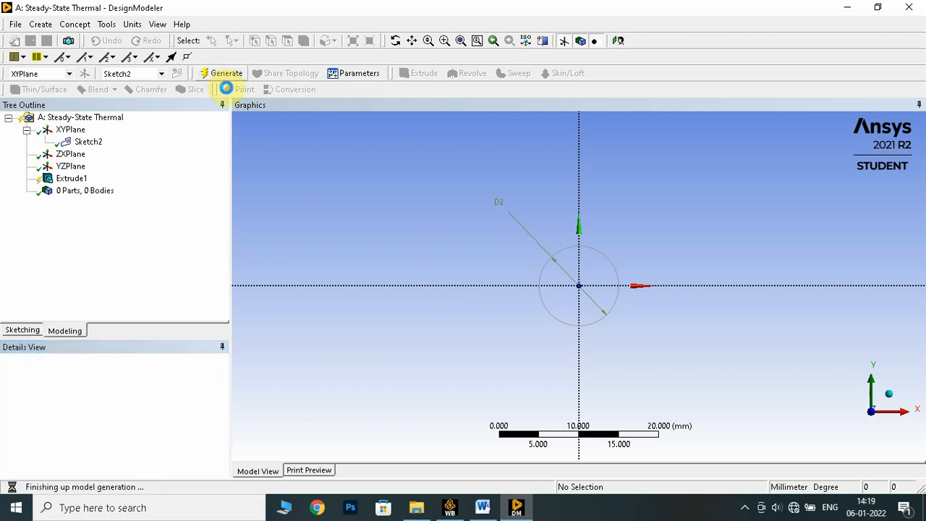
- Reverse the direction of the 50 mm fin extrusion and regenerate the solid
left_click(893, 399)
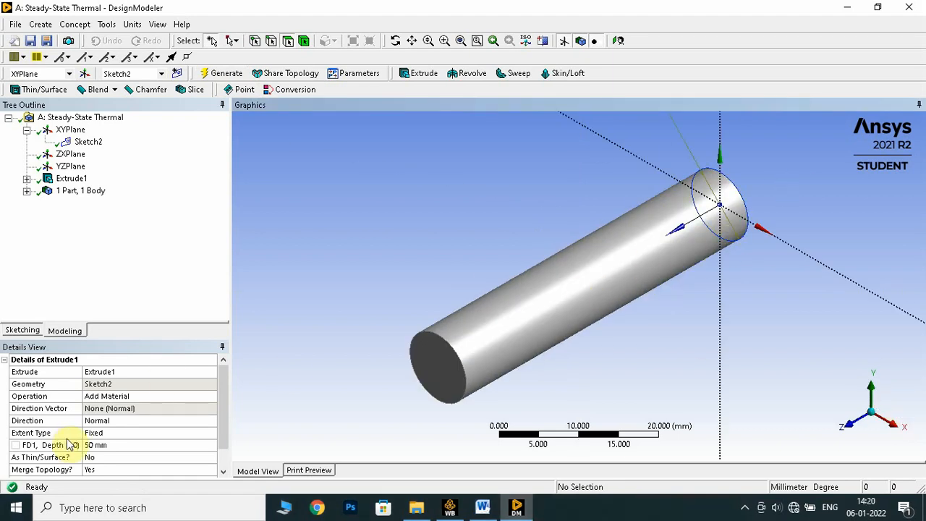
left_click(119, 425)
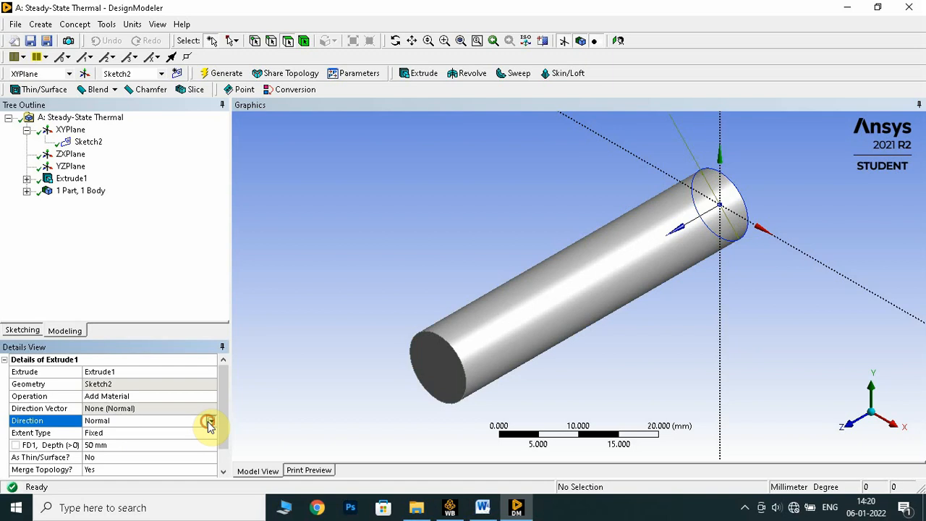
left_click(210, 421)
left_click(126, 440)
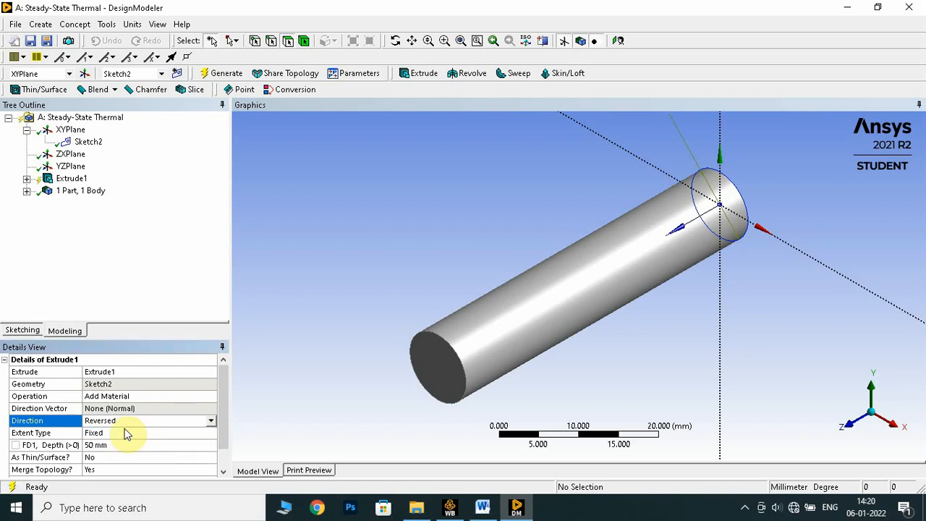
left_click(229, 75)
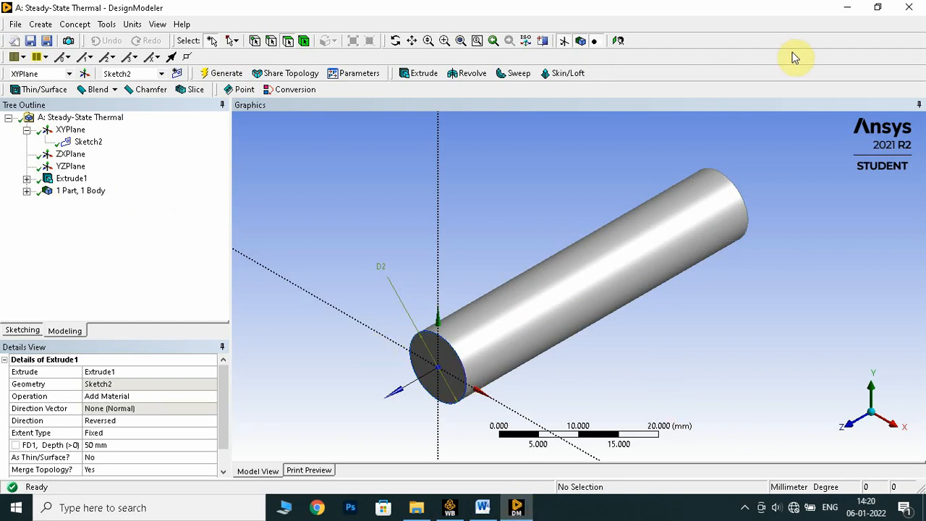
- Leave DesignModeler and open the Model cell of the Steady-State Thermal system from Workbench for editing in Mechanical
key("ctrl+s")
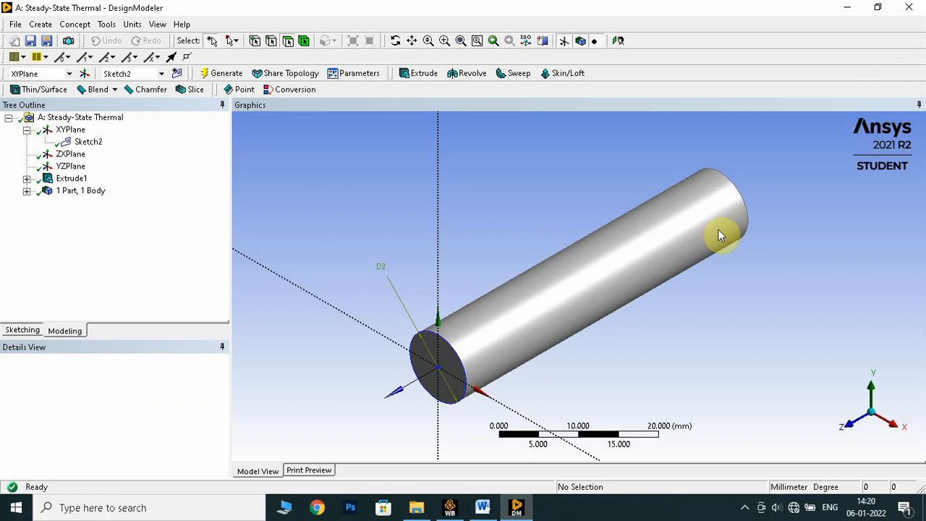
key("alt+Tab")
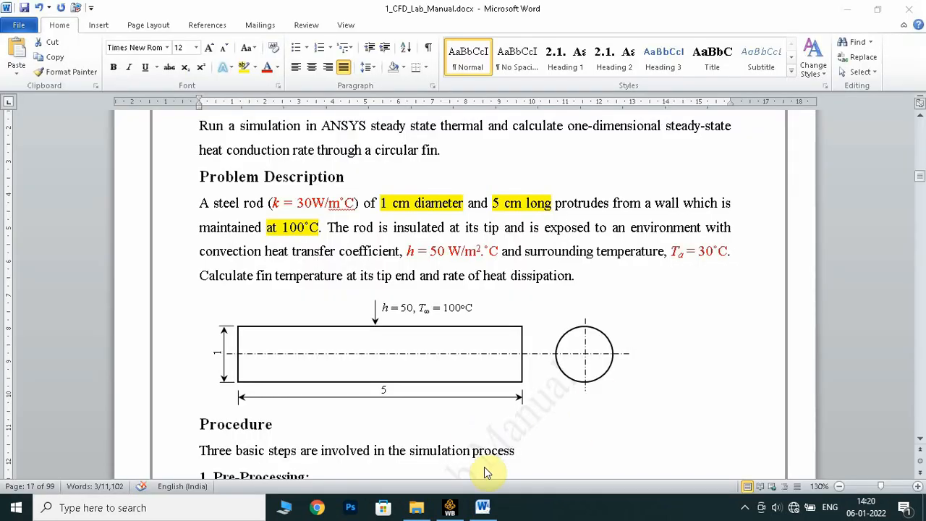
left_click(450, 508)
left_click(311, 191)
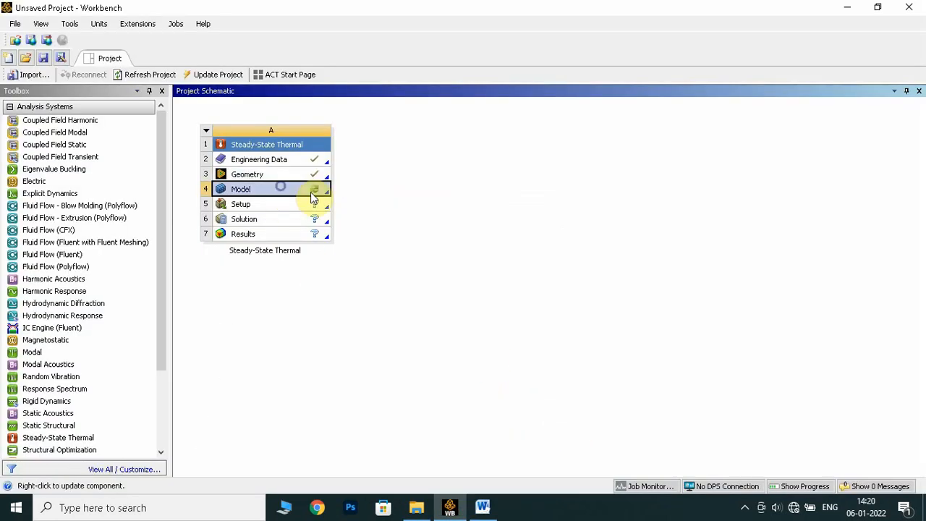
right_click(324, 189)
left_click(335, 193)
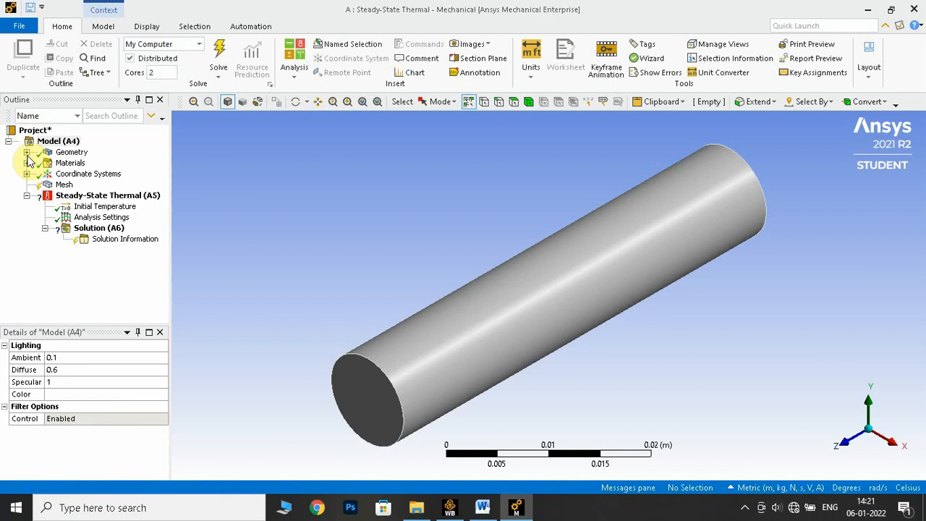
- Assign the custom material steel to the Solid body under Geometry
left_click(26, 152)
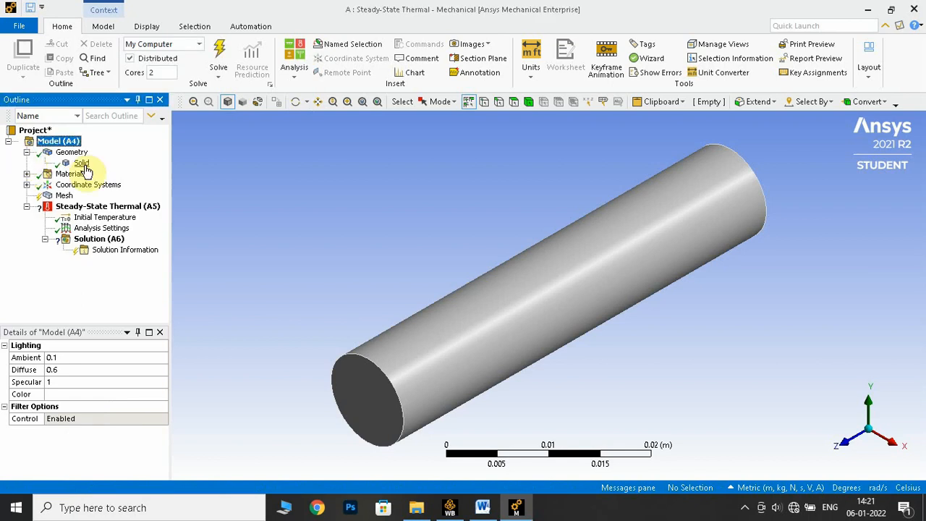
left_click(81, 163)
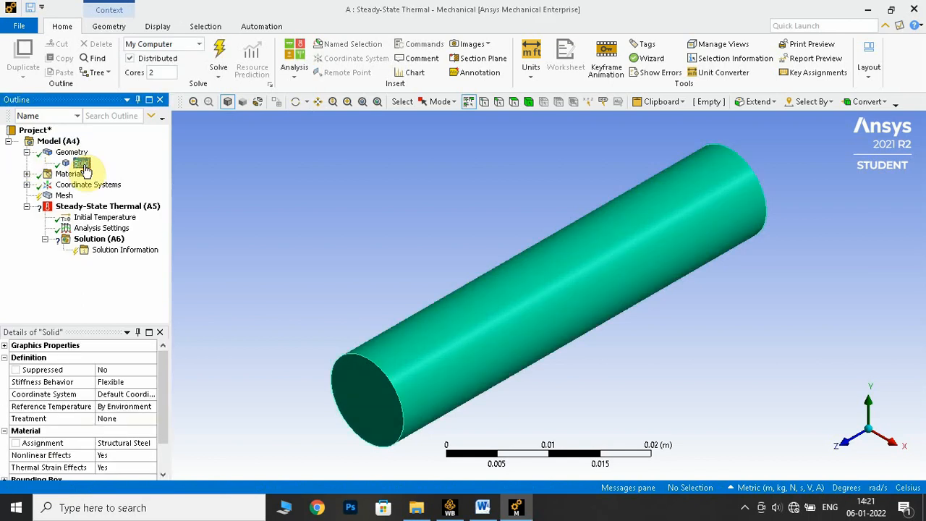
left_click(116, 443)
left_click(149, 443)
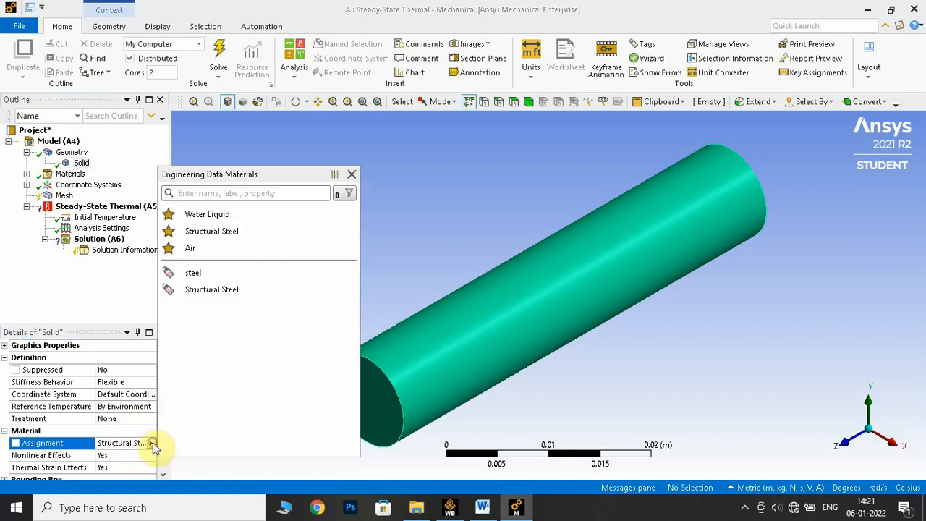
left_click(223, 278)
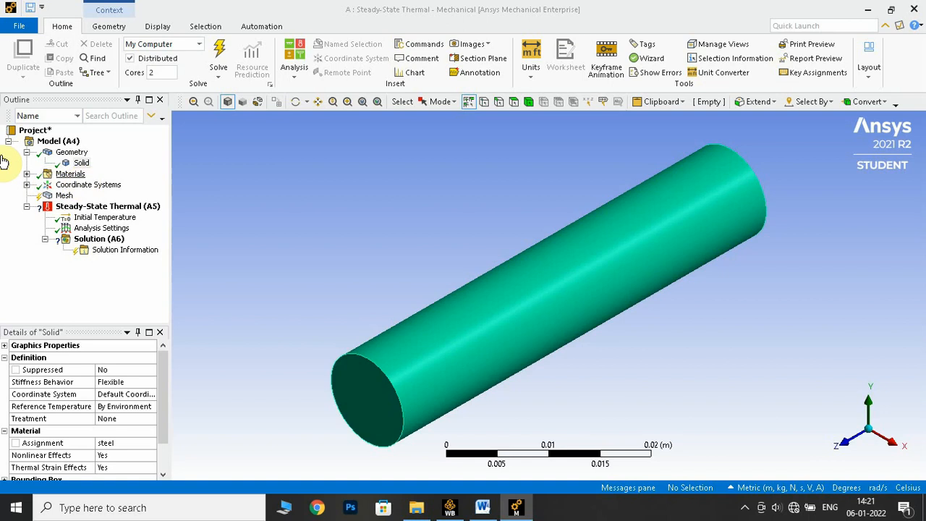
left_click(26, 153)
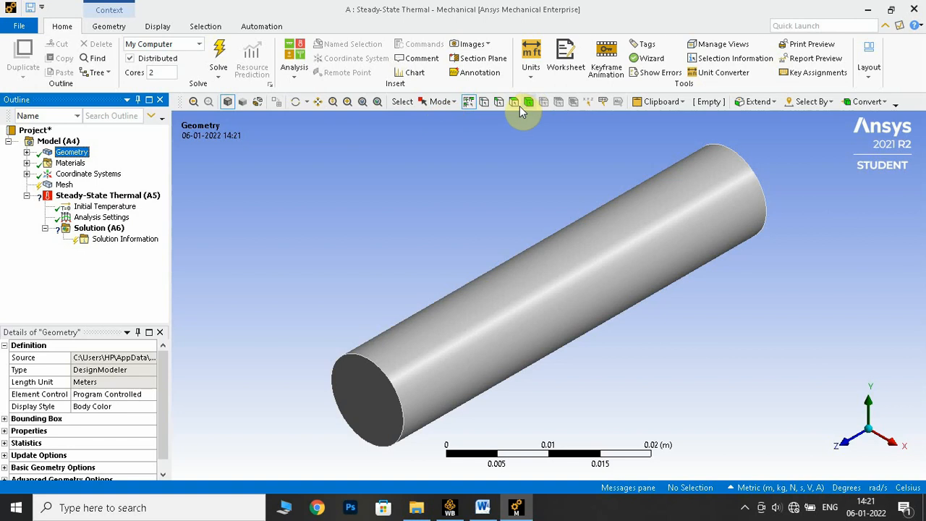
- Create a named selection for the fin's base from the flat circular face at its +Z end
left_click(516, 105)
left_click(358, 400)
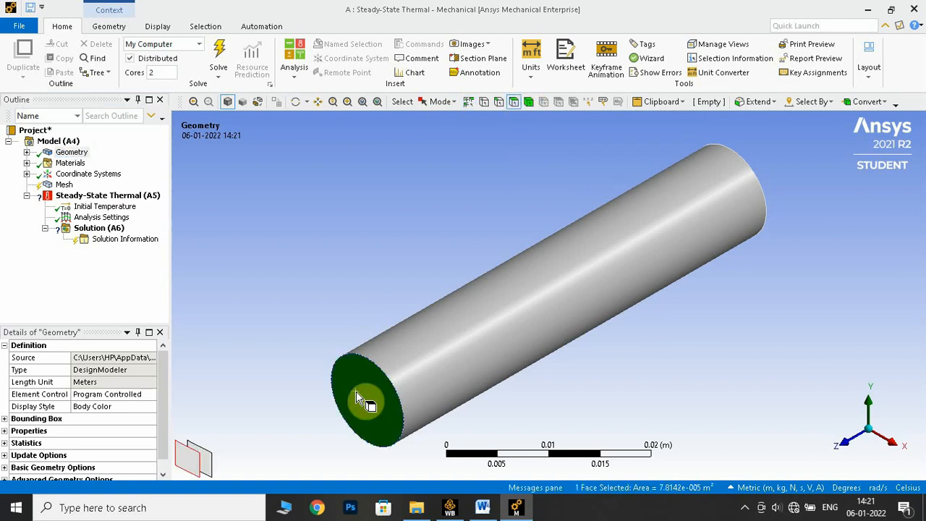
right_click(362, 385)
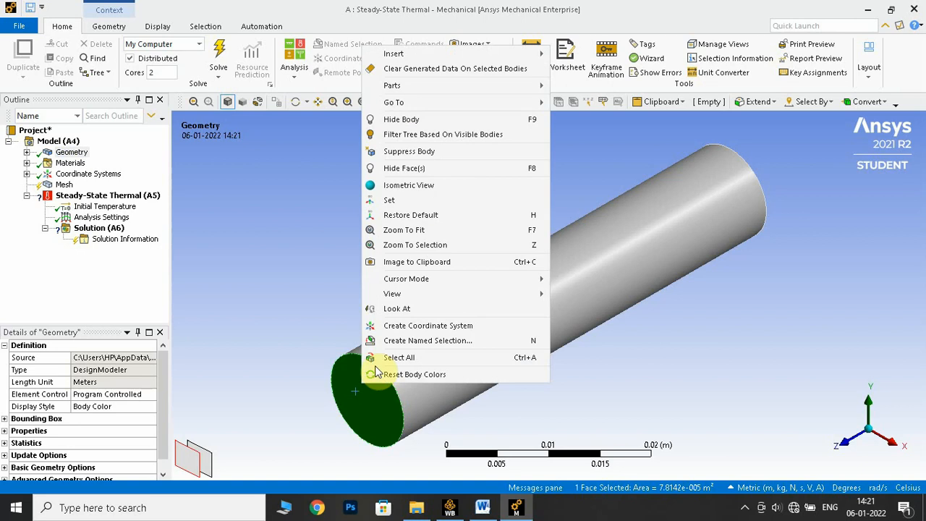
left_click(473, 340)
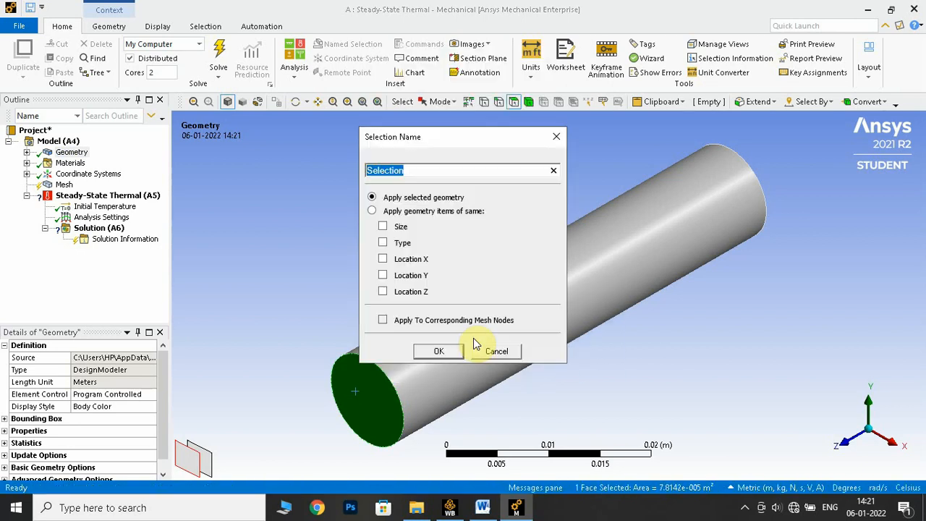
type("base")
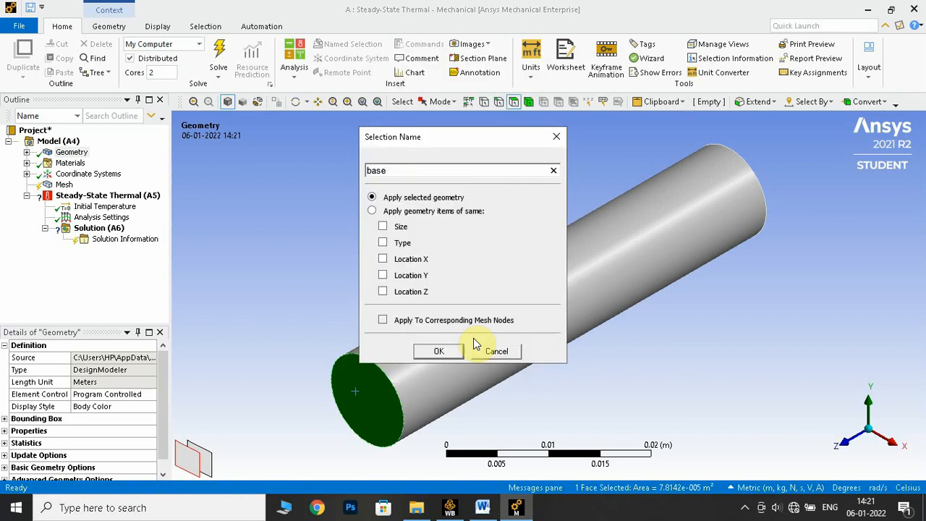
key("Return")
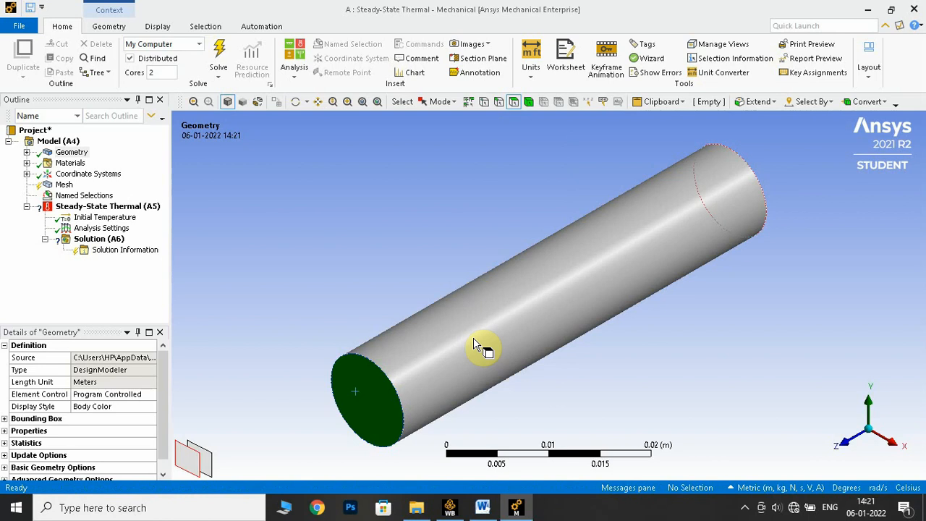
- Create a named selection for the fin's tip from the flat circular face opposite the base
middle_click_drag(422, 268, 659, 298)
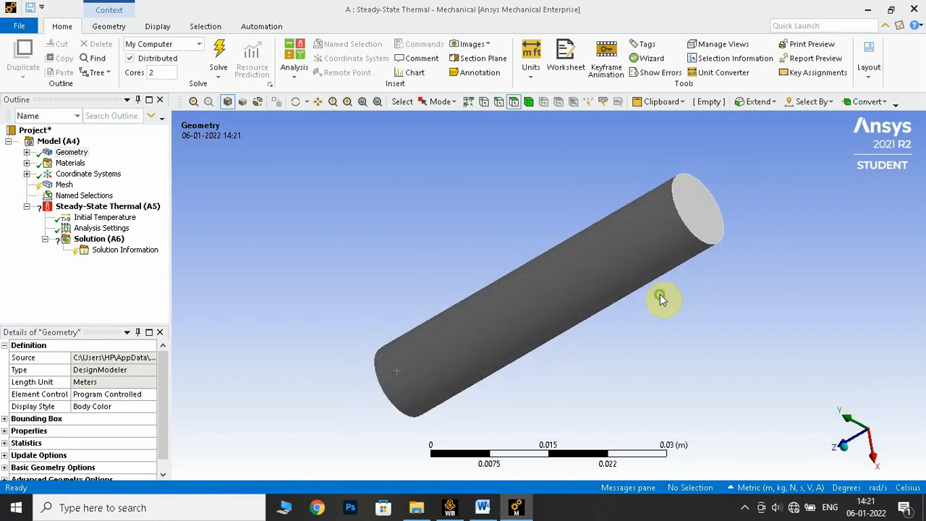
left_click(695, 222)
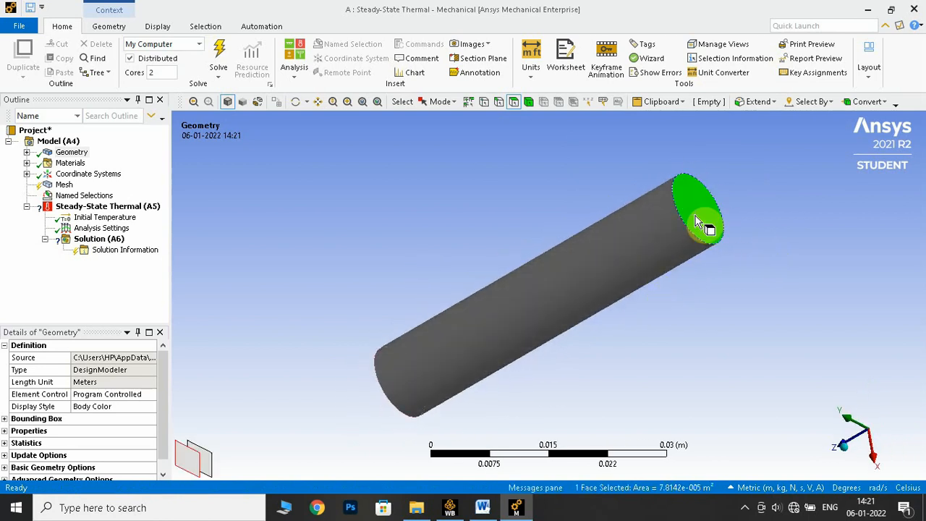
key("n")
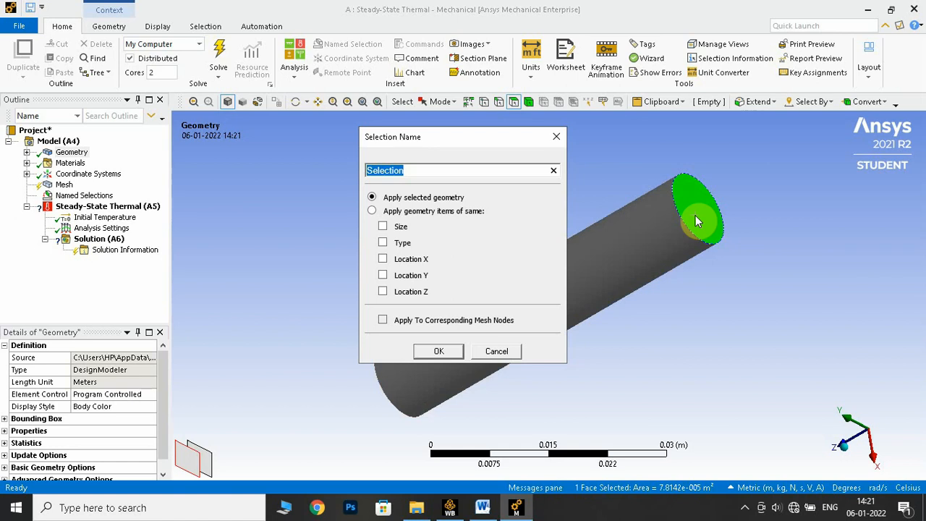
type("tip")
key("Return")
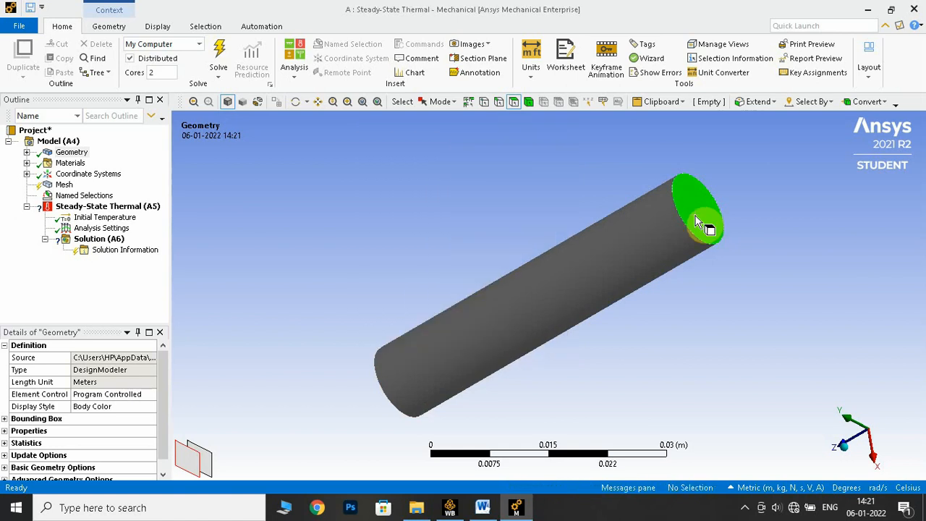
- Create a named selection for the fin's wall from its cylindrical side face
left_click(784, 264)
middle_click_drag(784, 264, 832, 239)
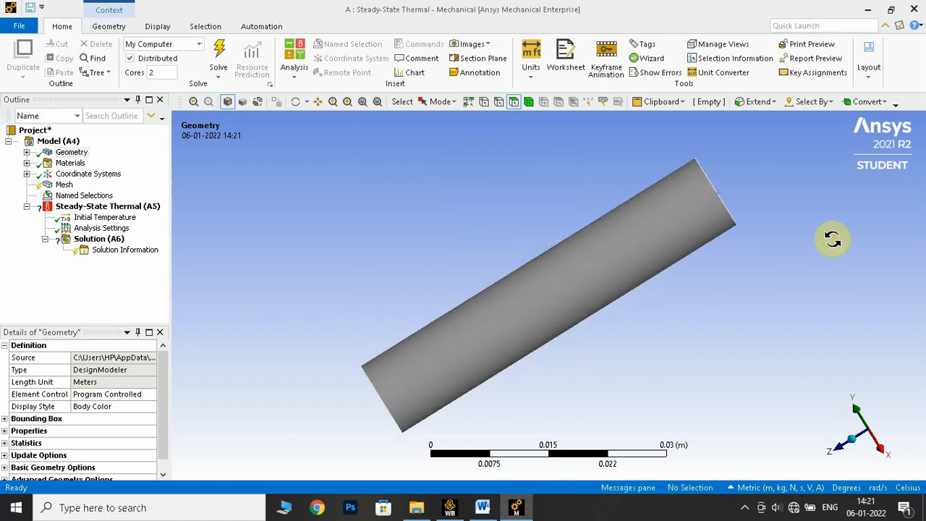
left_click(625, 260)
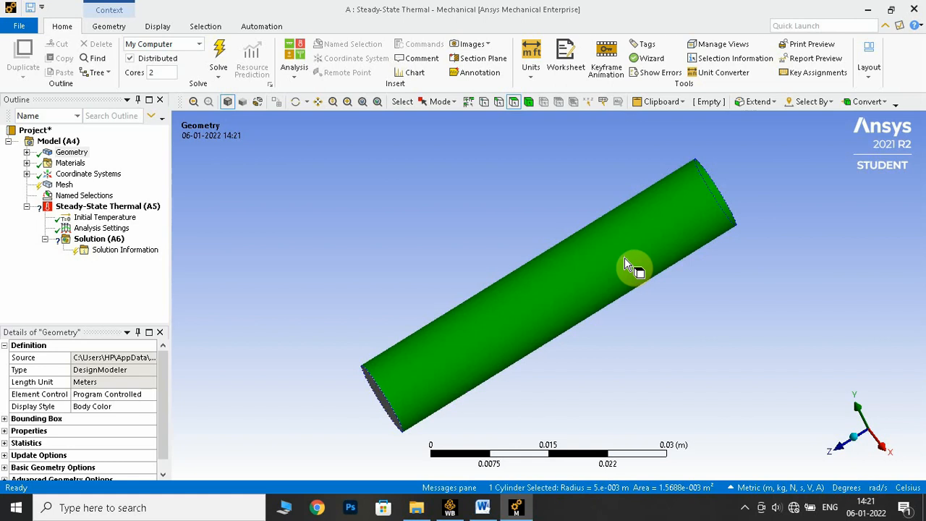
key("n")
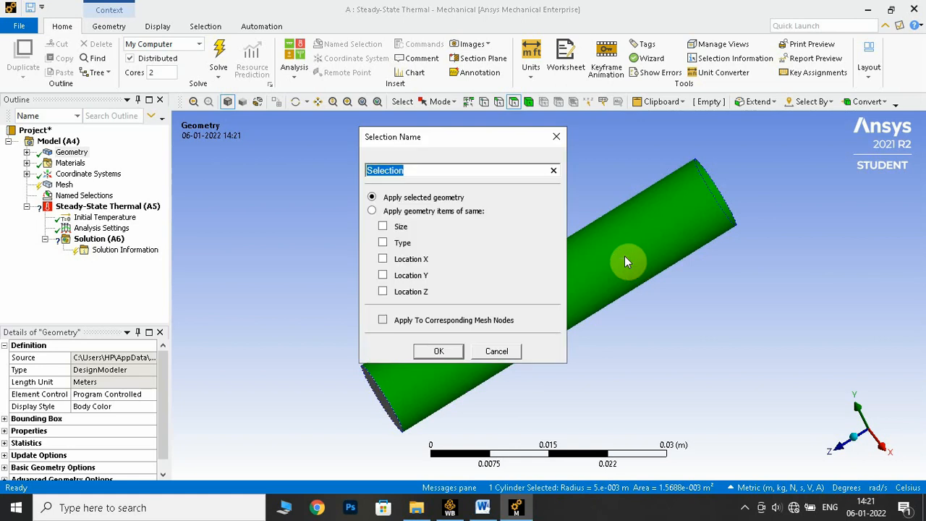
type("wall")
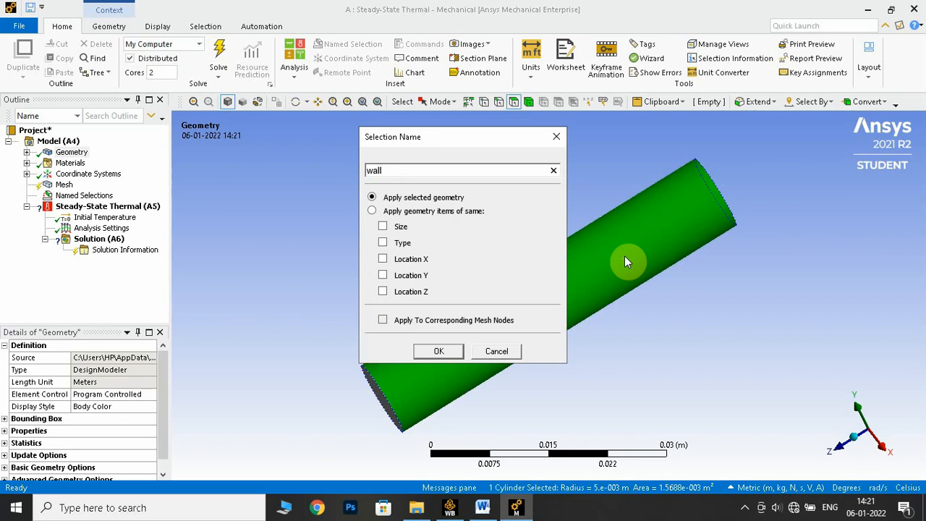
key("Return")
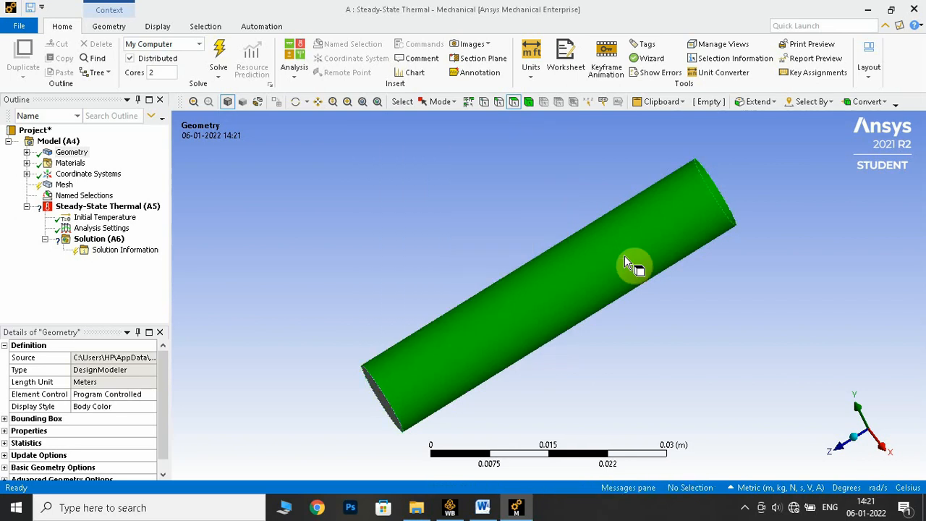
- Set the Span Angle Center in the mesh sizing to Fine
middle_click_drag(321, 234, 368, 209)
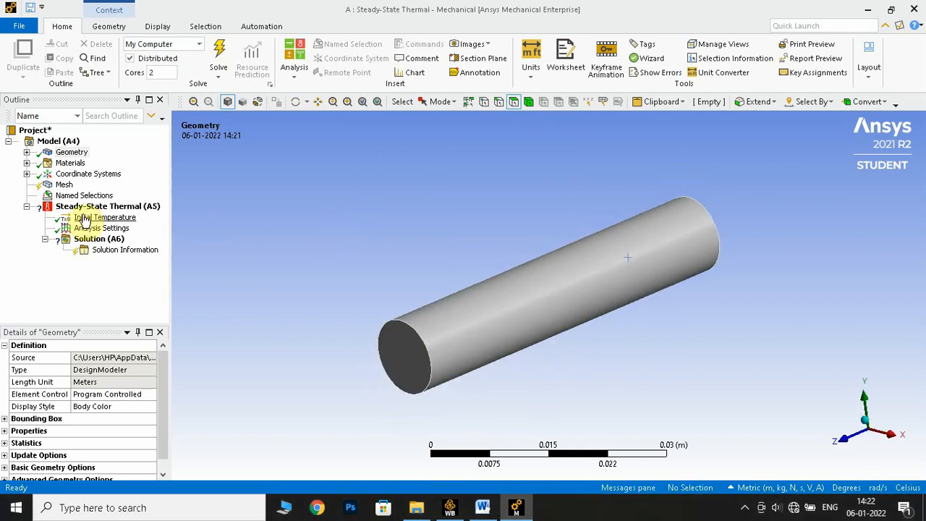
left_click(64, 185)
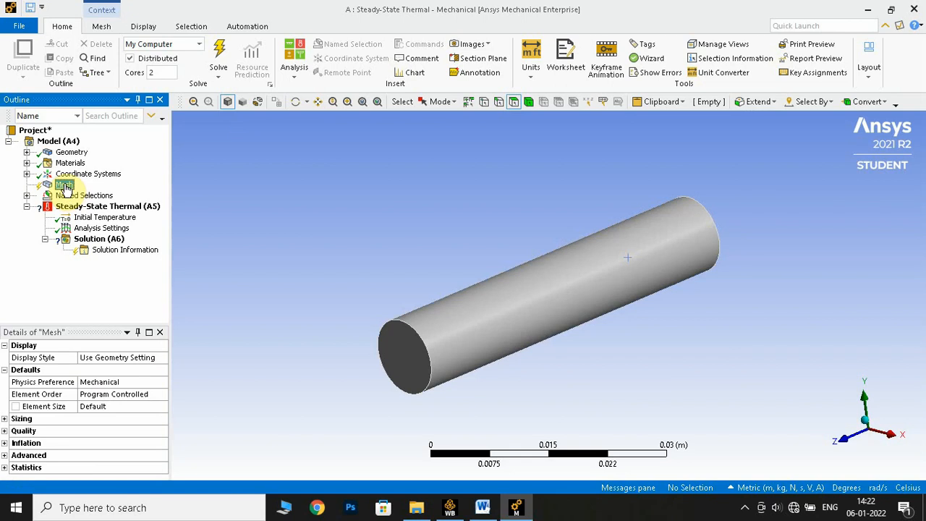
left_click(4, 421)
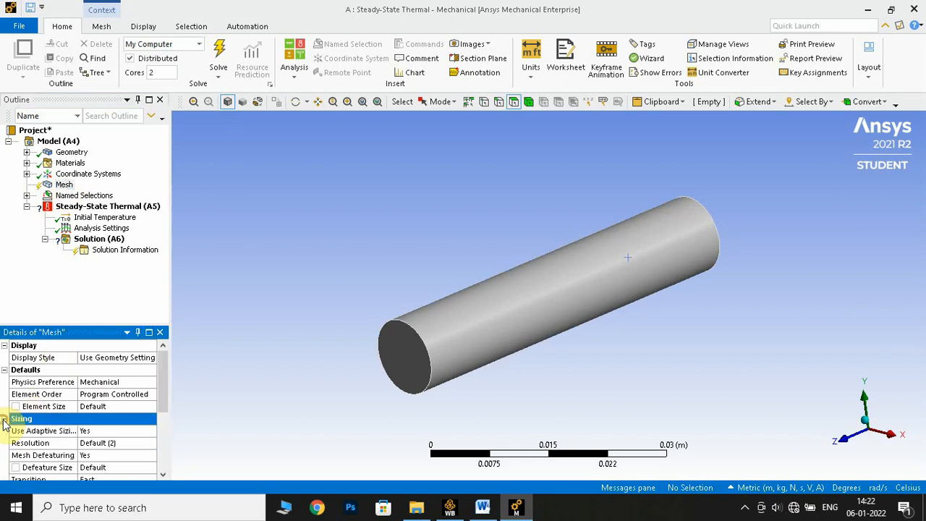
scroll(68, 413, "down", 2)
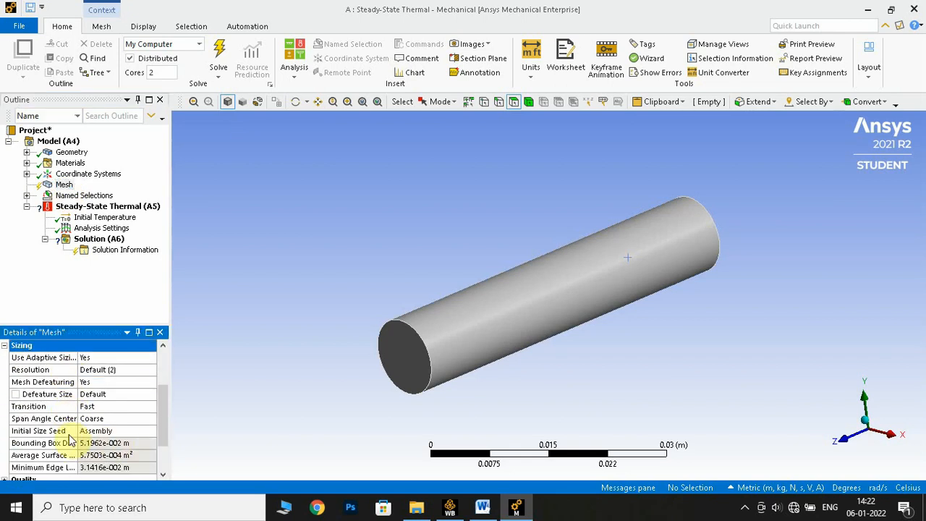
scroll(68, 440, "down", 1)
left_click(116, 381)
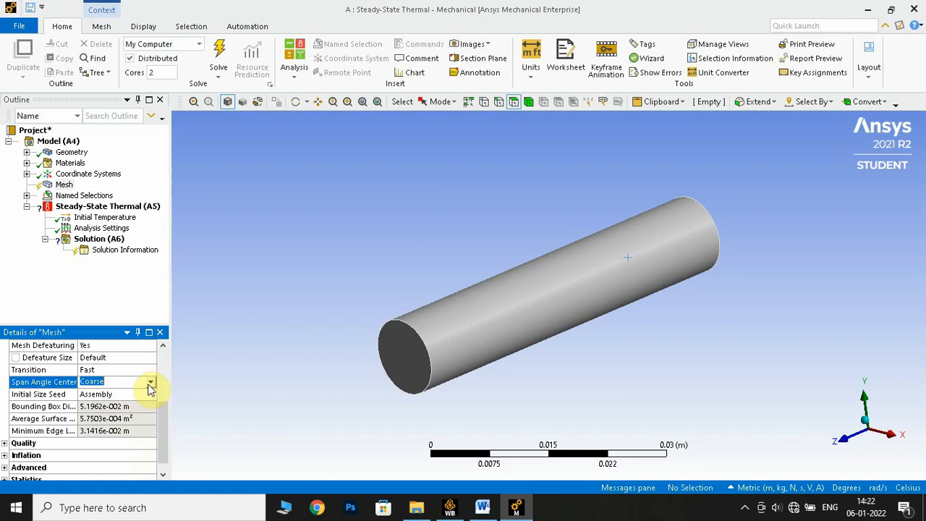
left_click(151, 382)
left_click(108, 416)
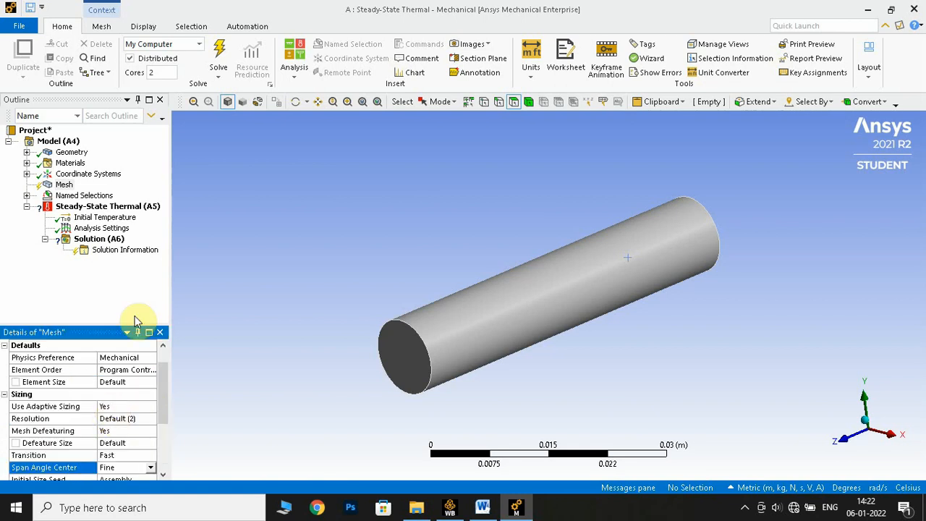
- Generate the mesh of the fin with the current sizing settings
right_click(63, 185)
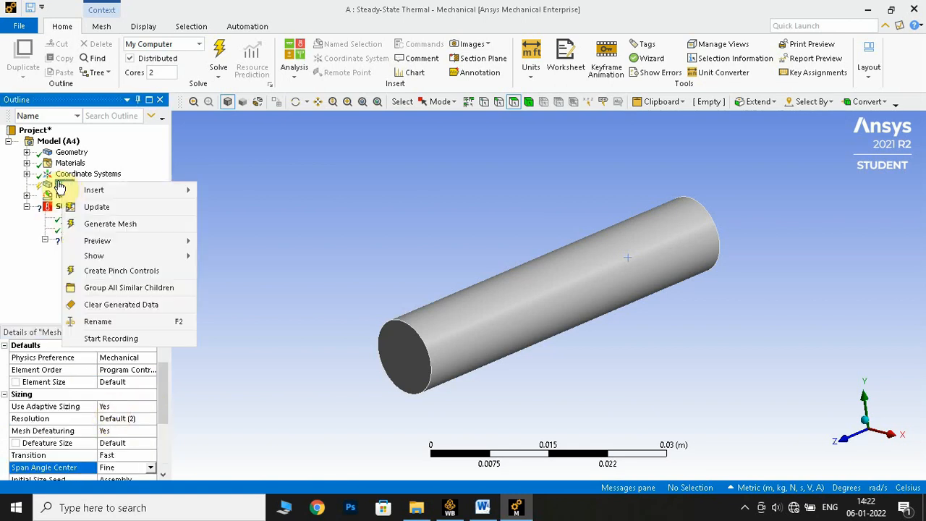
mouse_move(129, 193)
left_click(133, 223)
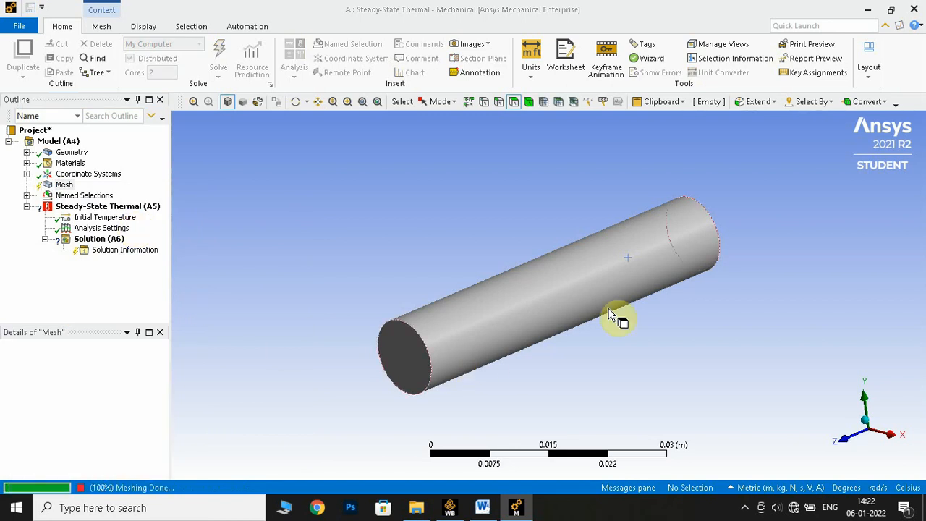
middle_click_drag(733, 269, 779, 252)
middle_click_drag(409, 236, 399, 261)
left_click(26, 196)
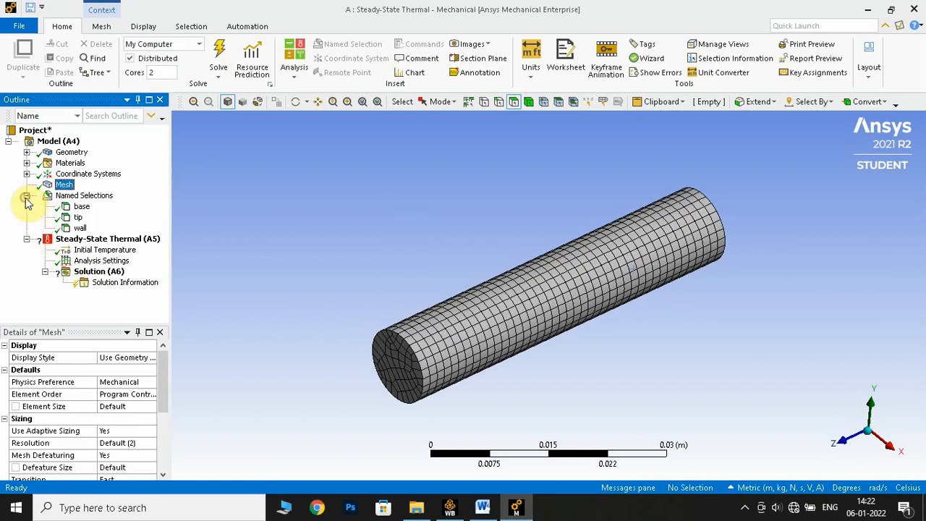
left_click(26, 196)
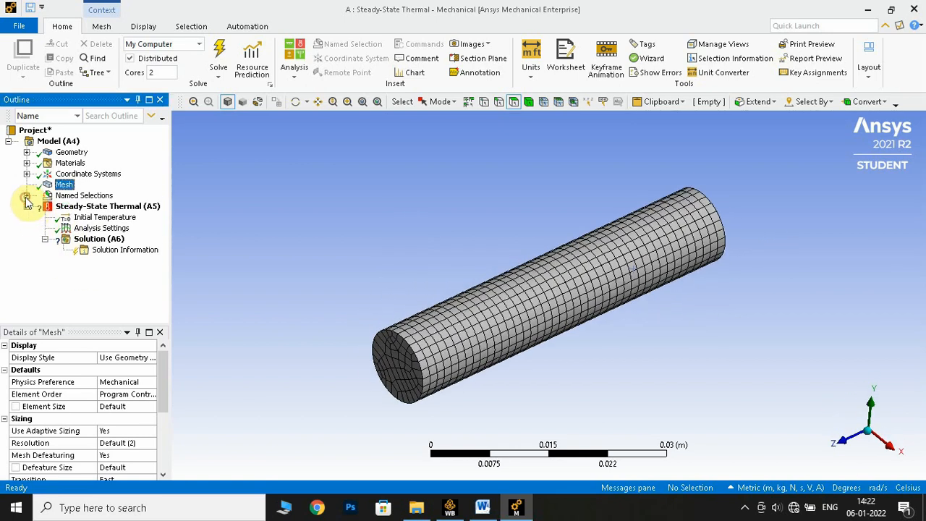
- Check the wall temperature in the Word lab manual and set the fin's uniform initial temperature to 100 °C in Mechanical
left_click(102, 218)
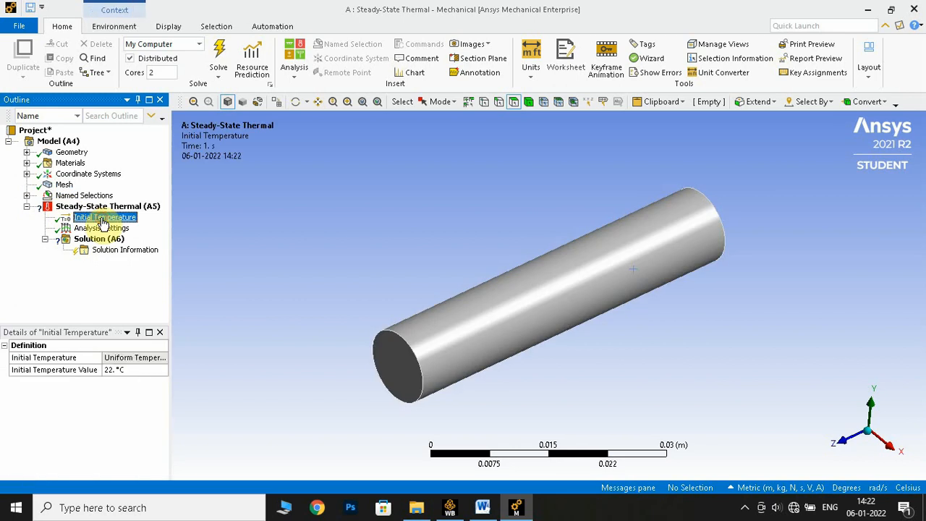
left_click(133, 377)
left_click(482, 507)
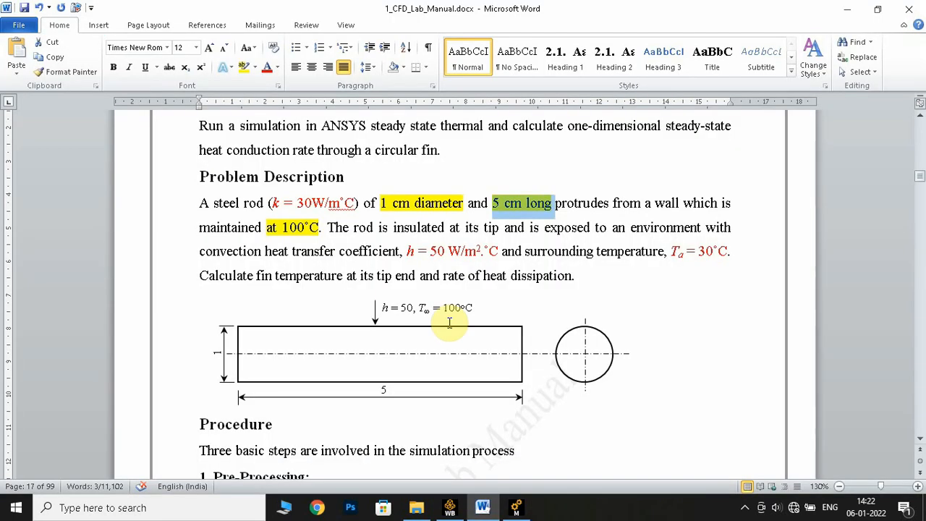
scroll(449, 322, "up", 2)
scroll(527, 407, "down", 3)
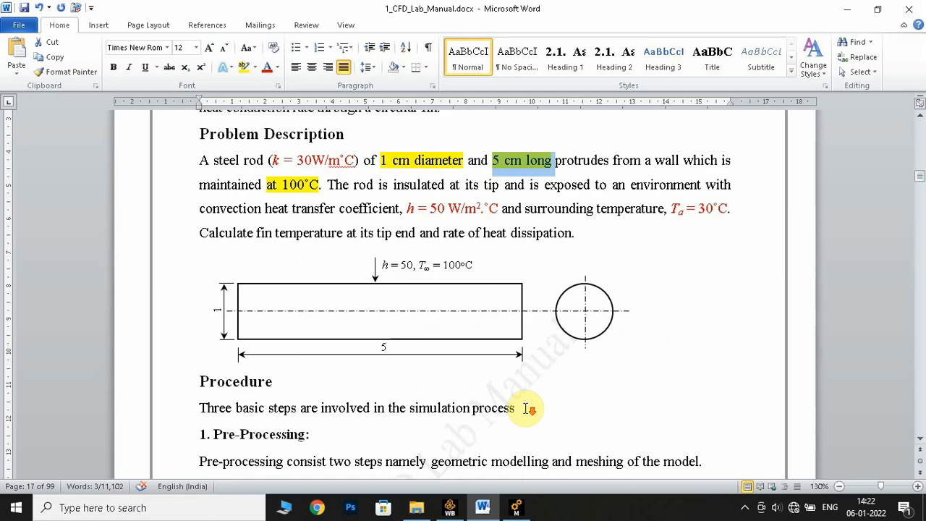
scroll(420, 429, "down", 3)
left_click(509, 508)
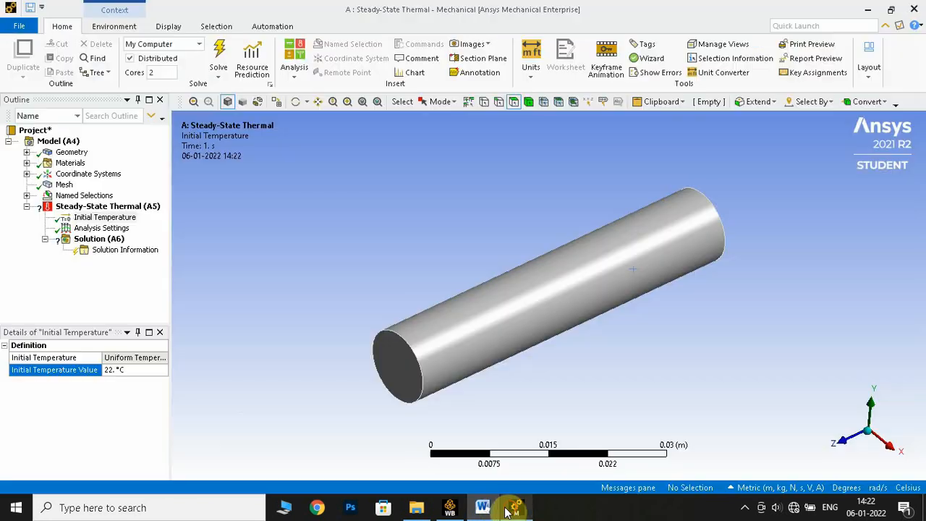
left_click(126, 372)
type("1")
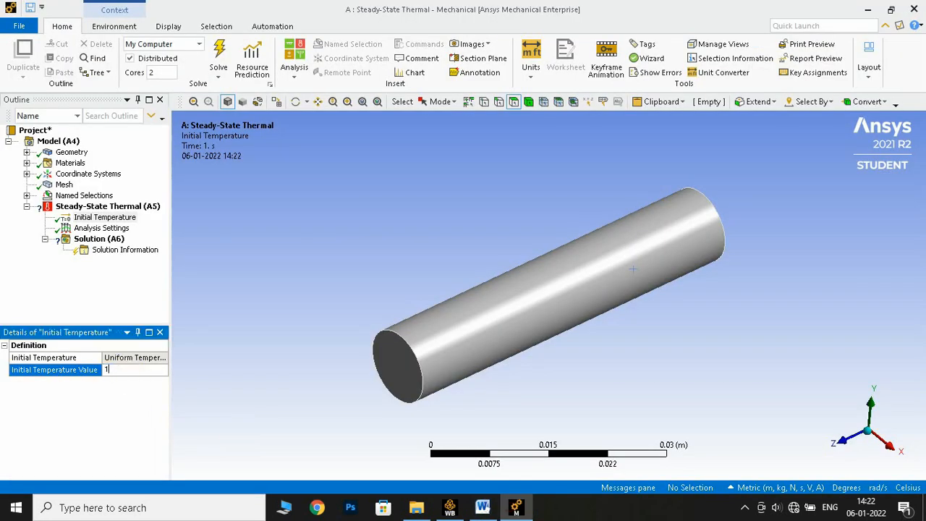
type("00")
key("Return")
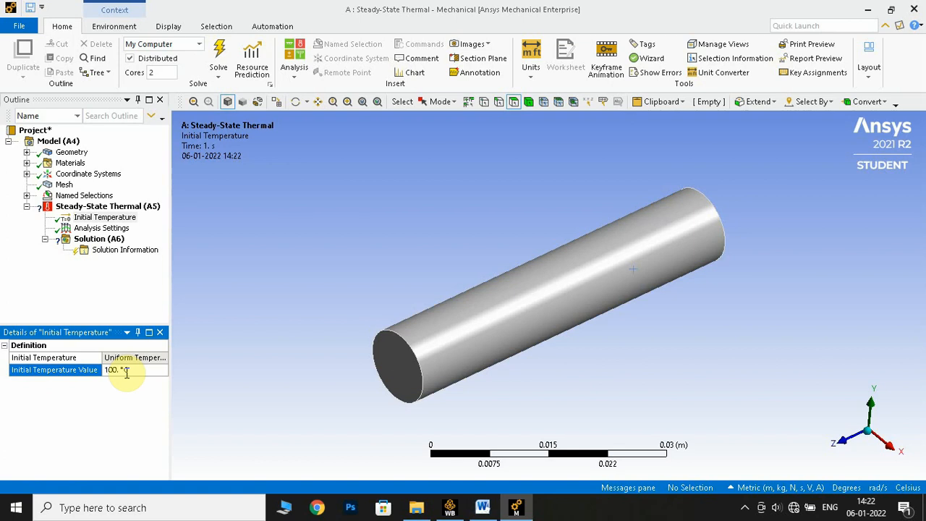
- Set the step end time in the analysis settings to 60 s
left_click(100, 228)
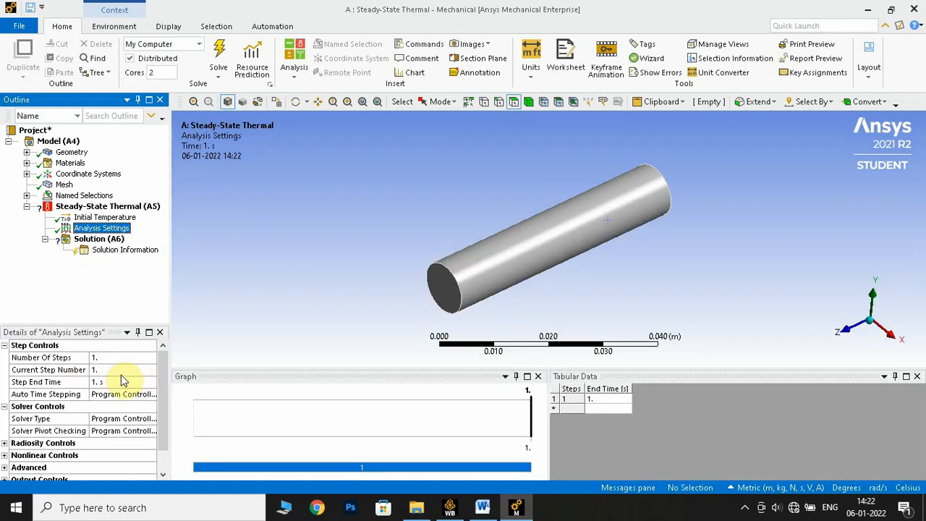
scroll(82, 404, "down", 1)
scroll(81, 404, "up", 1)
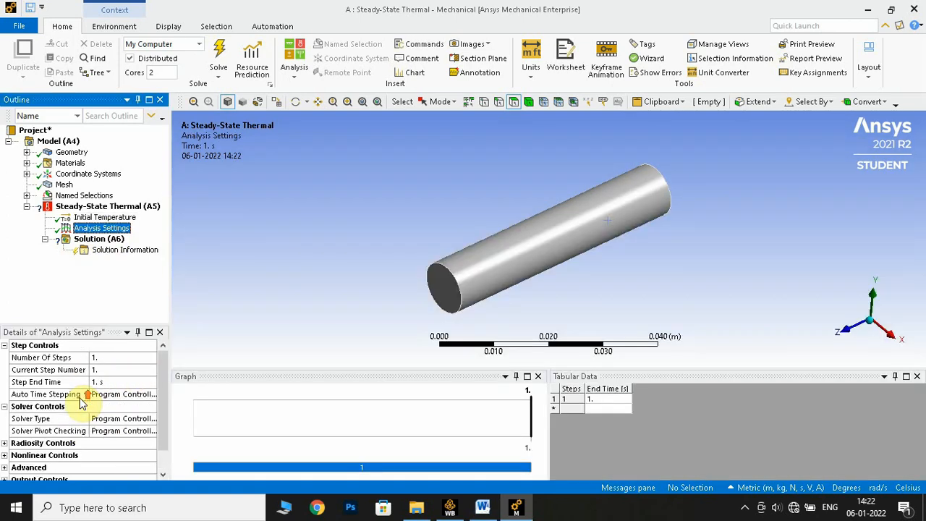
left_click(114, 381)
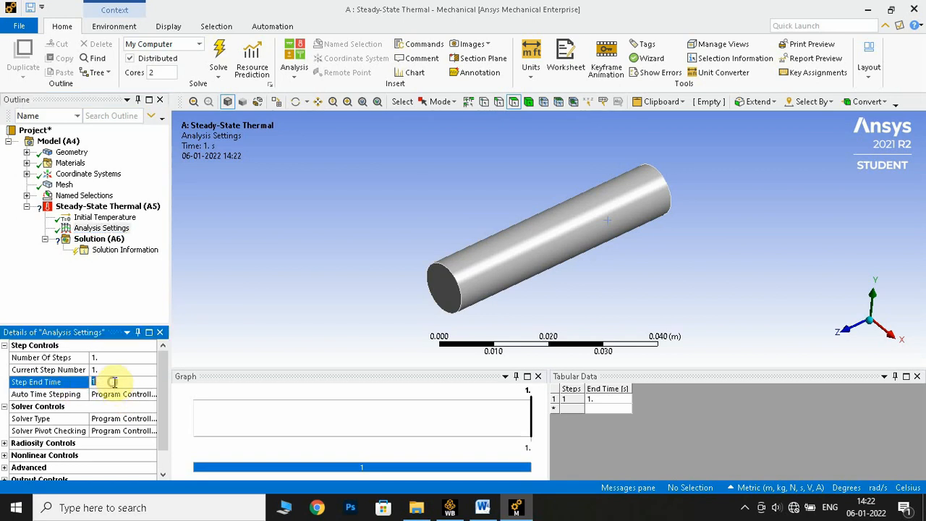
type("60. s")
- Turn on auto time stepping in the step controls and define it by Time
left_click(135, 394)
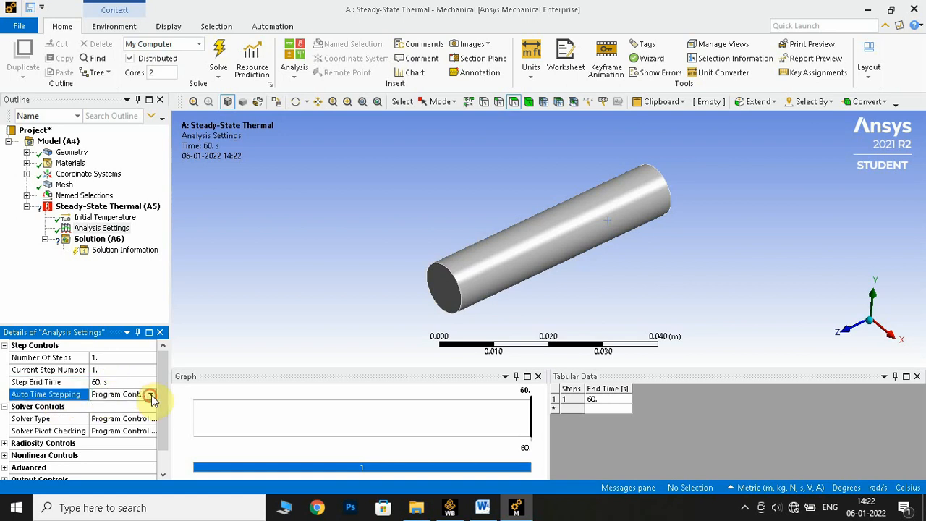
left_click(151, 395)
left_click(126, 418)
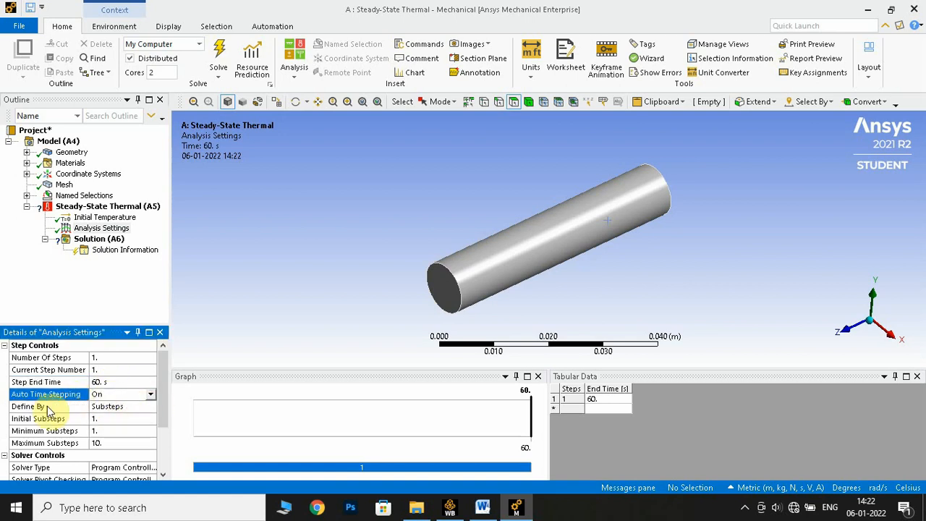
left_click(109, 406)
left_click(151, 406)
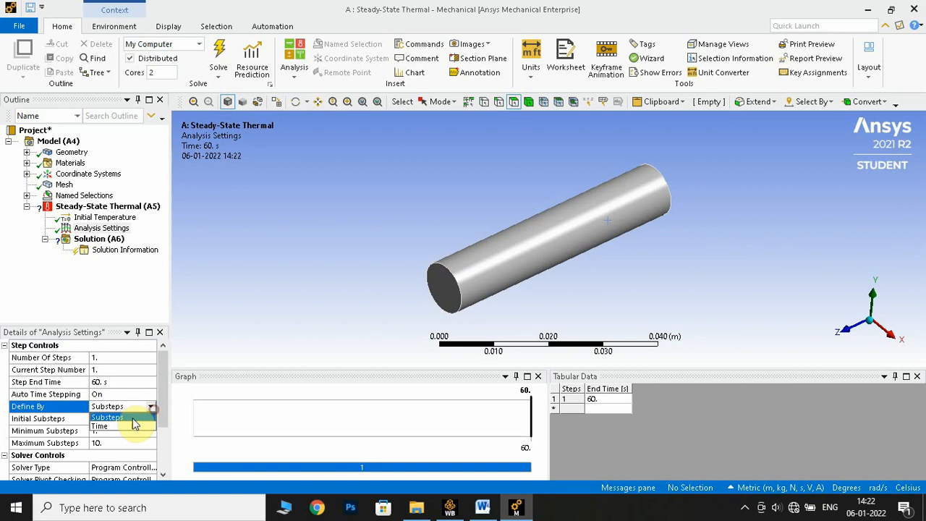
left_click(122, 426)
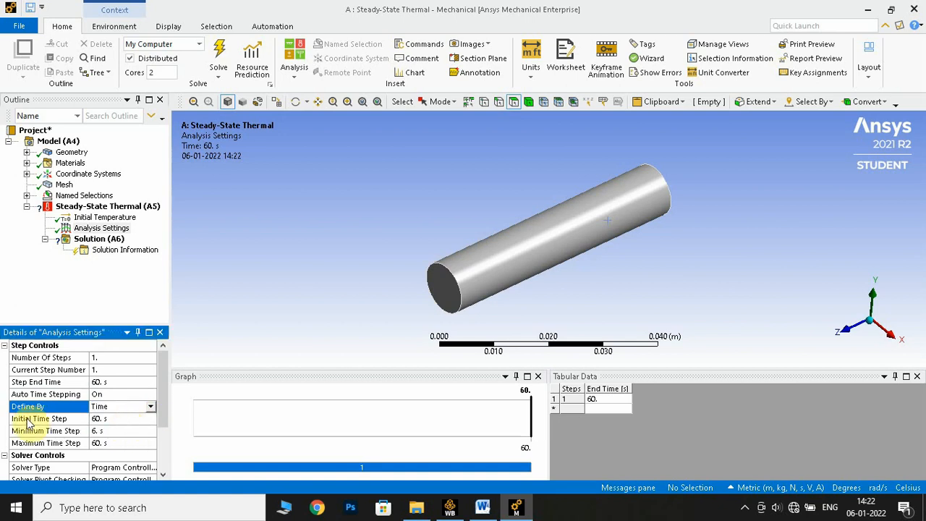
- Set the initial time step to 0.6 s, the minimum to 0.06 s and the maximum to 6 s
left_click(119, 418)
type("0")
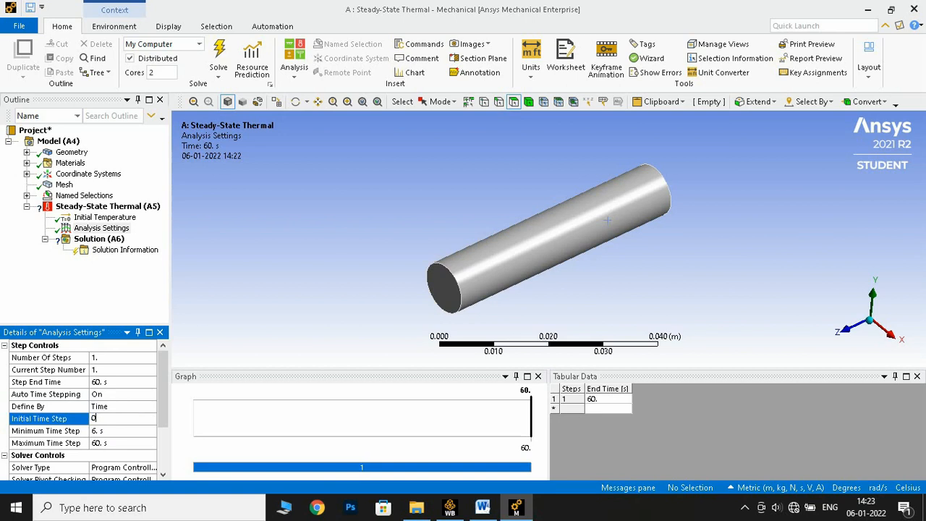
type(".6")
key("Return")
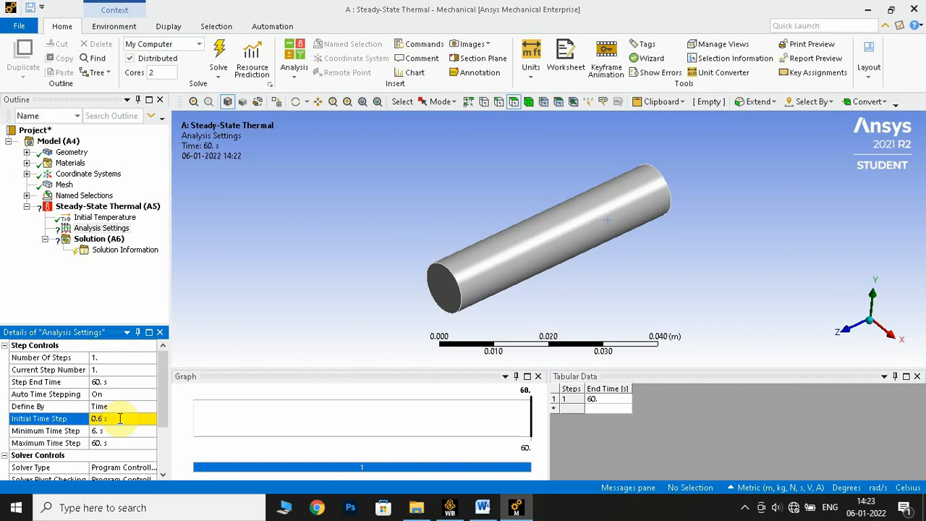
left_click(121, 431)
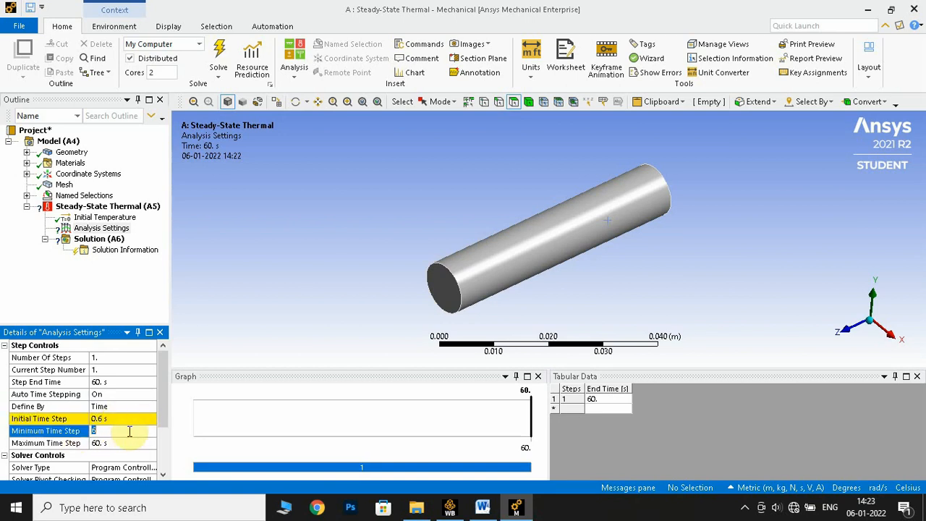
type("0.0")
key("Return")
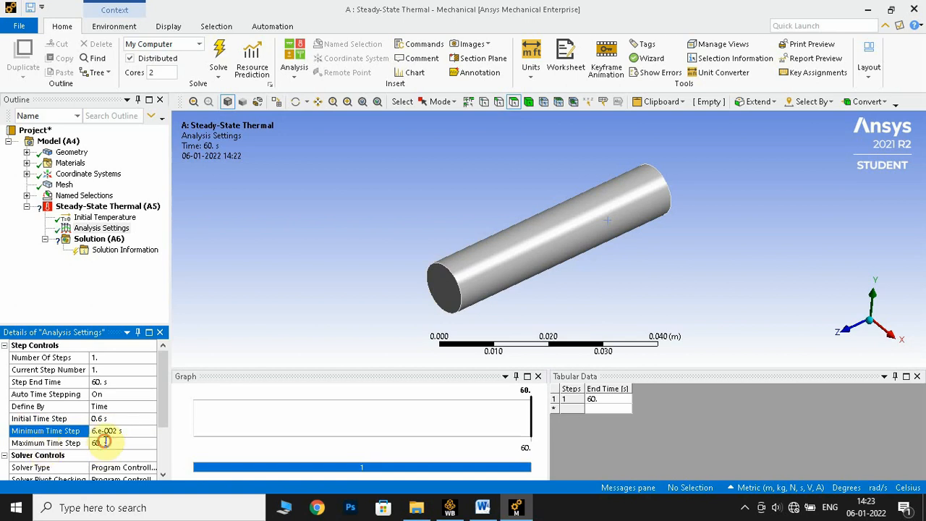
left_click(105, 441)
type("6")
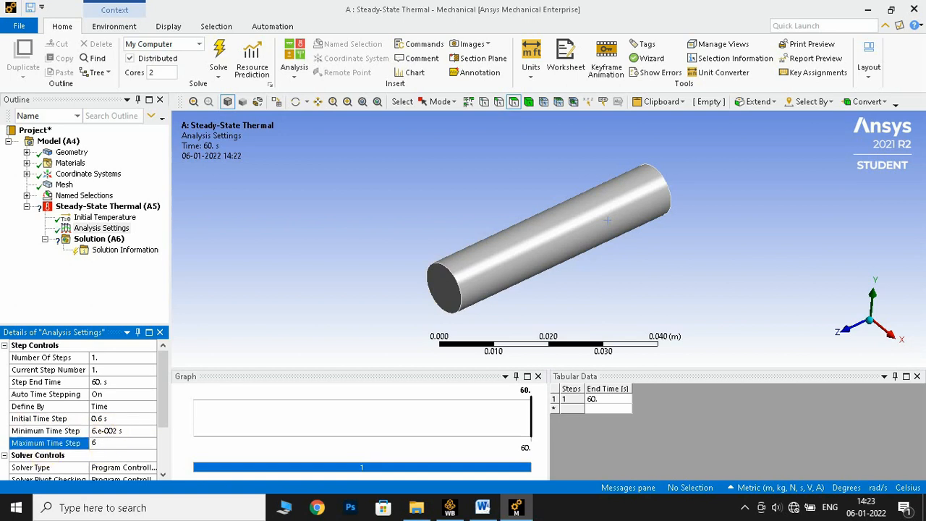
key("Return")
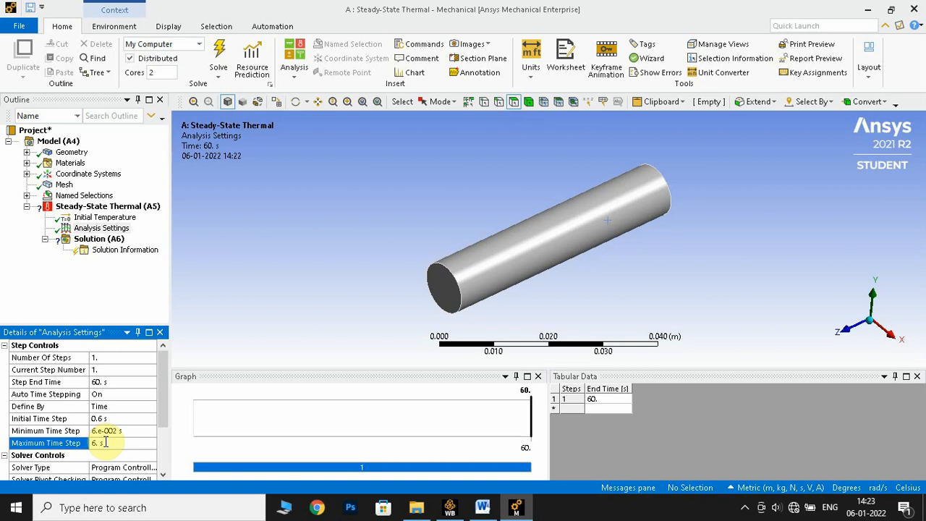
- Insert a Temperature load in the steady-state thermal analysis and scope it to the base named selection
right_click(115, 209)
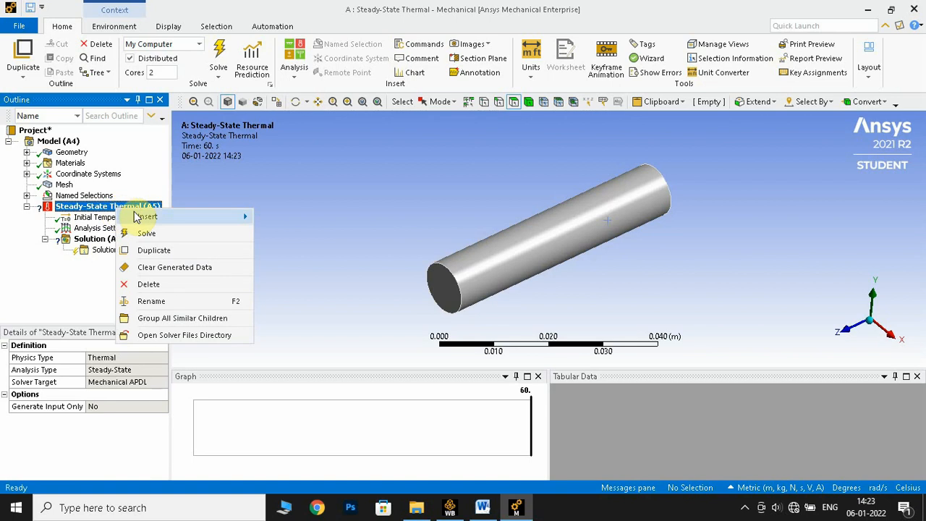
mouse_move(143, 218)
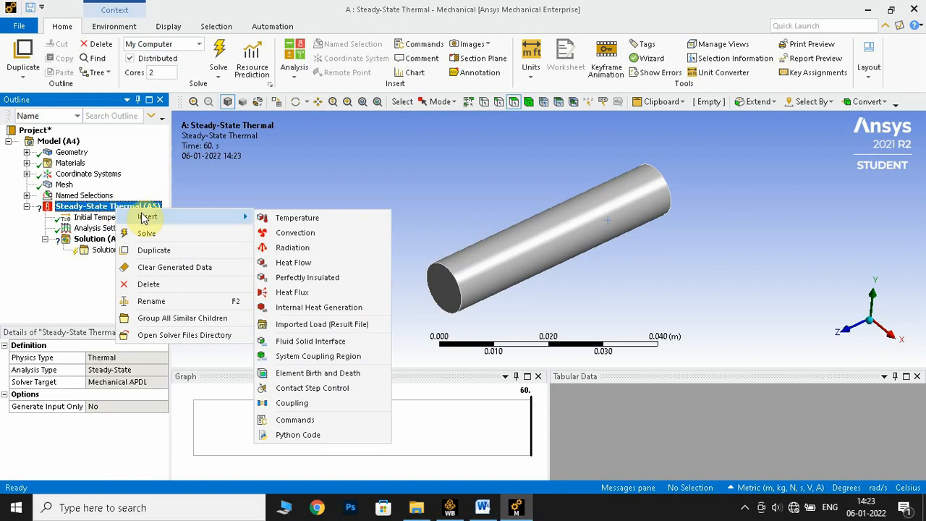
left_click(273, 217)
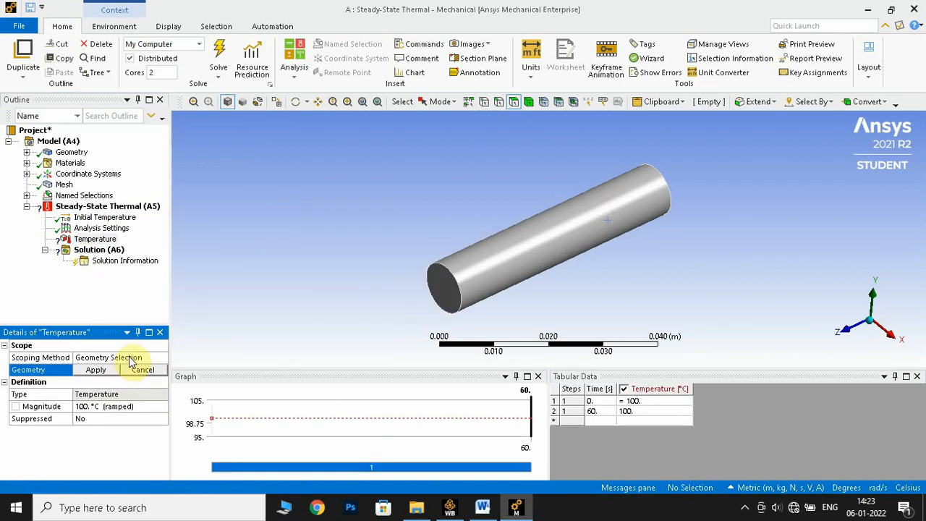
left_click(130, 357)
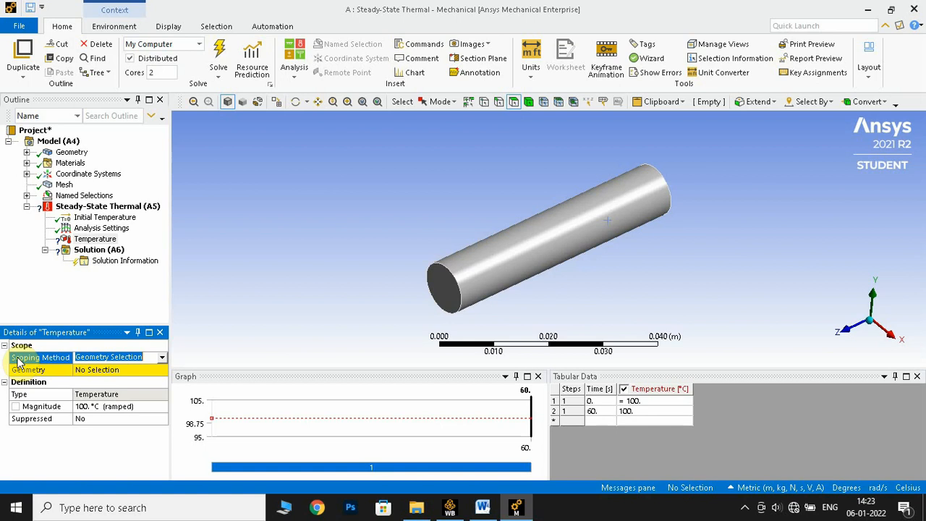
left_click(162, 357)
left_click(139, 379)
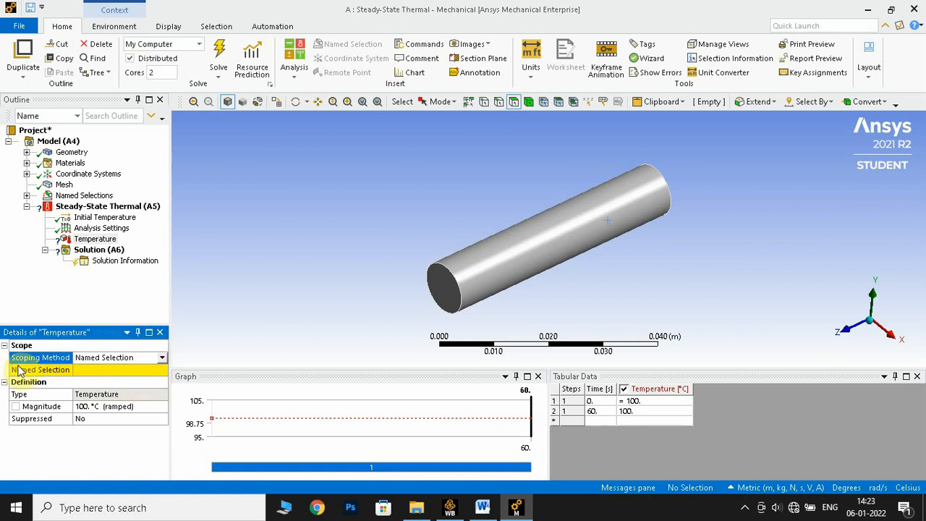
left_click(116, 370)
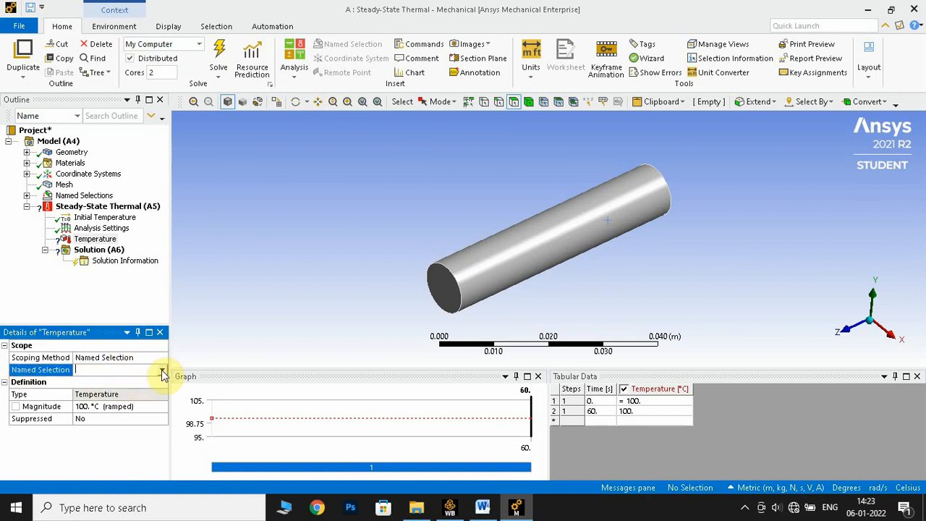
left_click(162, 371)
left_click(83, 380)
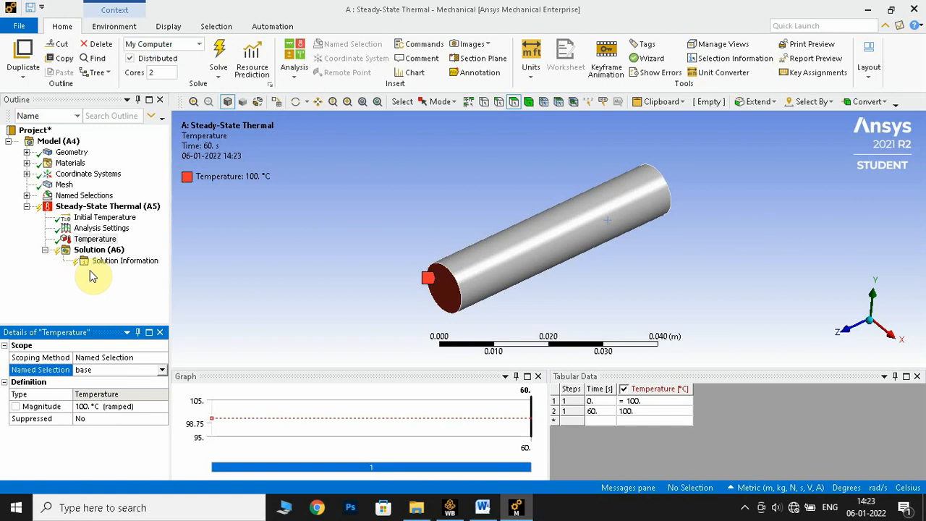
left_click(93, 289)
- Insert a Perfectly Insulated load in the steady-state thermal analysis and scope it to the tip named selection
right_click(109, 207)
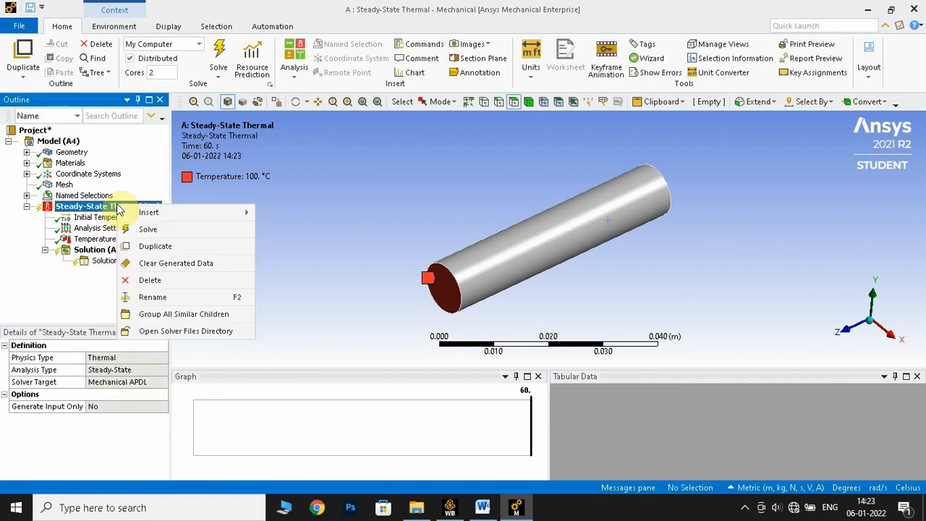
mouse_move(173, 212)
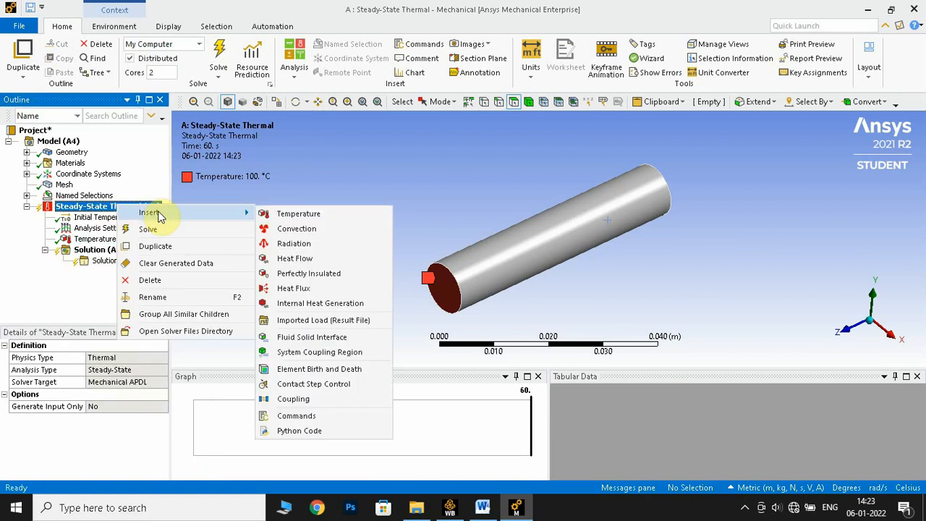
left_click(296, 272)
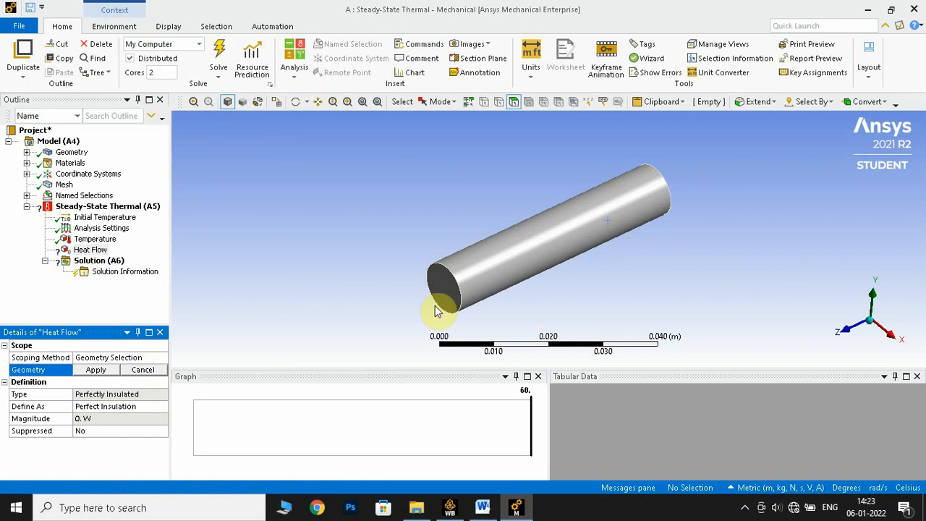
left_click(113, 356)
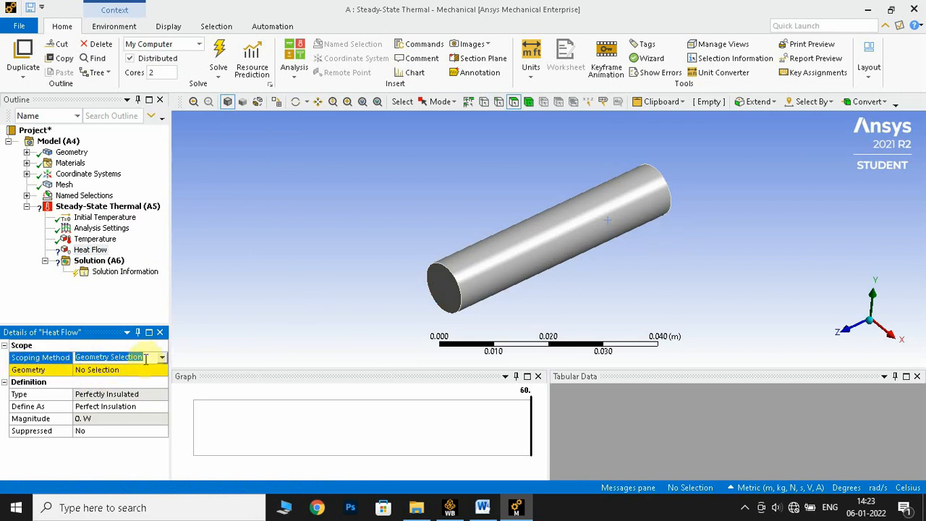
left_click(161, 358)
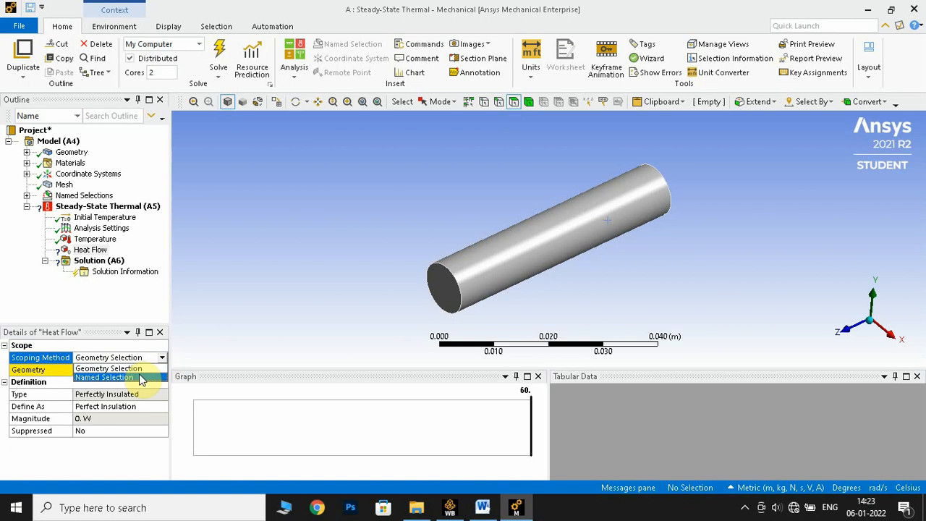
left_click(139, 376)
left_click(103, 372)
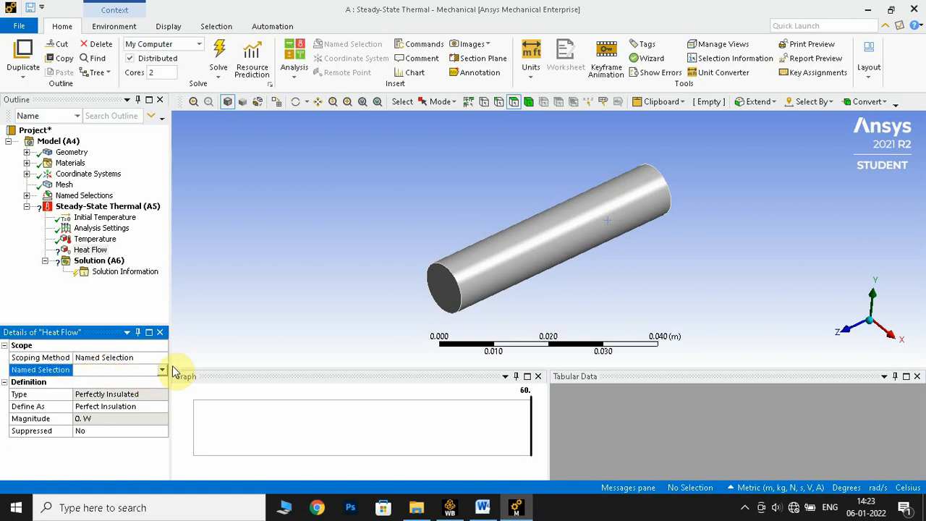
left_click(160, 370)
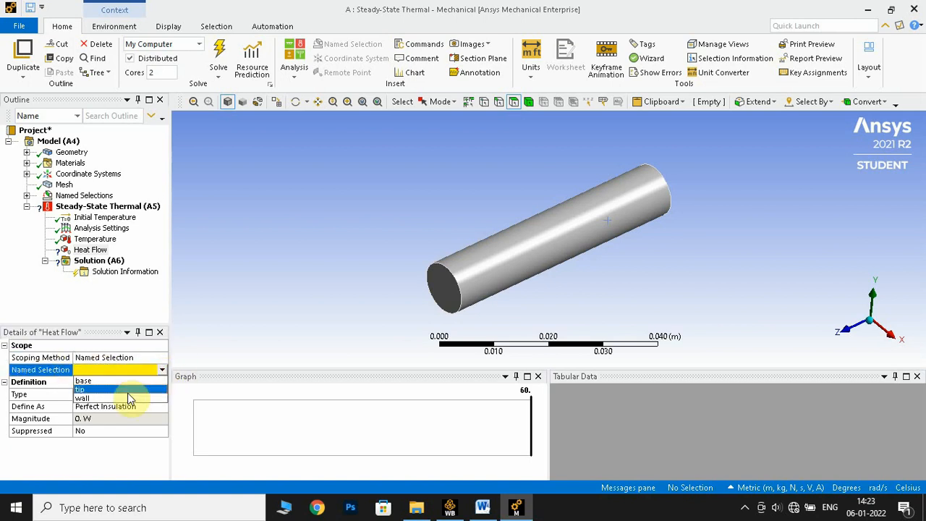
left_click(128, 391)
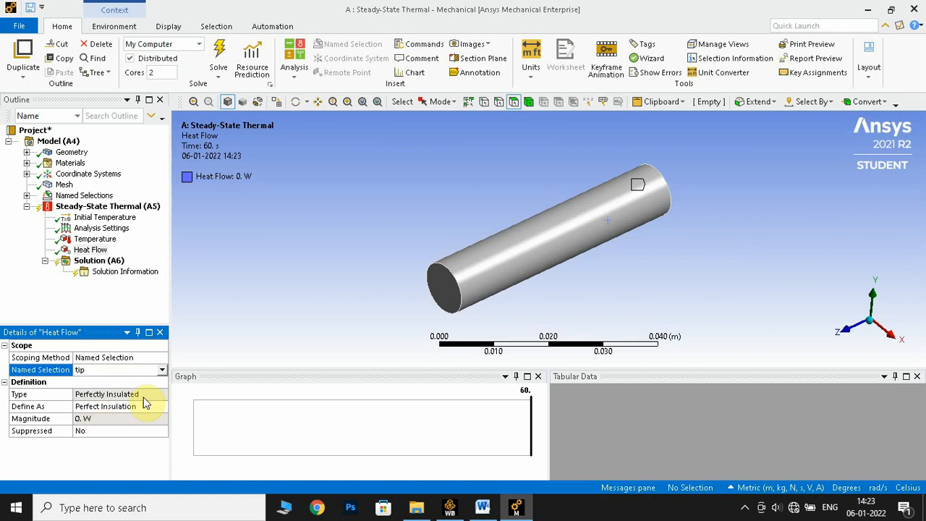
- Insert a Convection load in the steady-state thermal analysis and scope it to the wall named selection
right_click(132, 208)
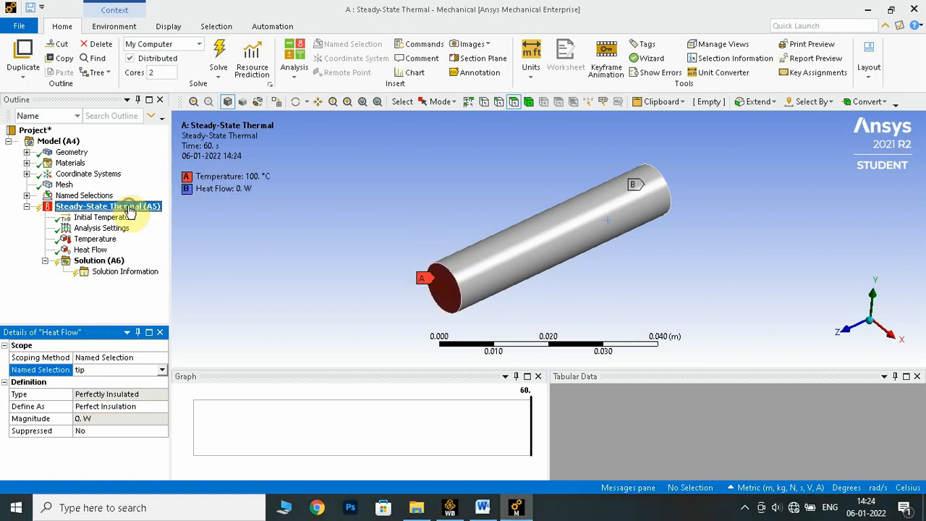
mouse_move(182, 214)
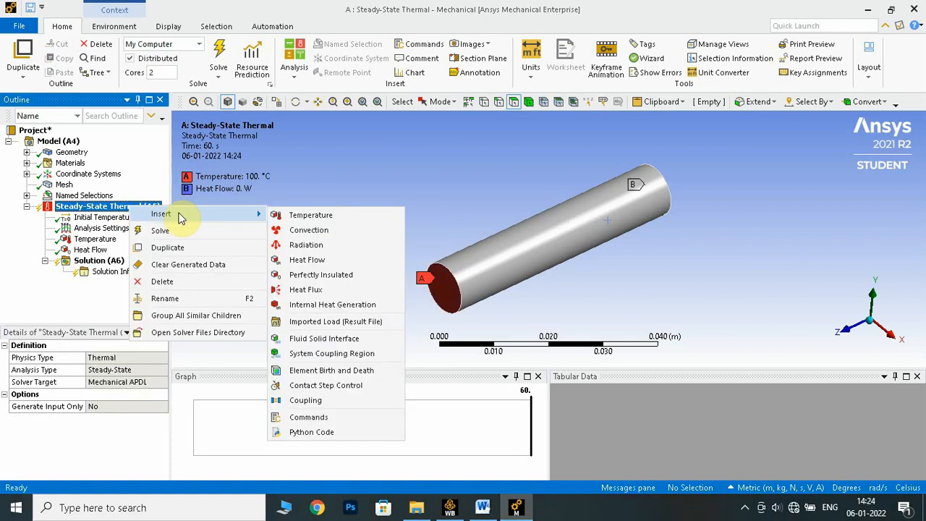
left_click(308, 231)
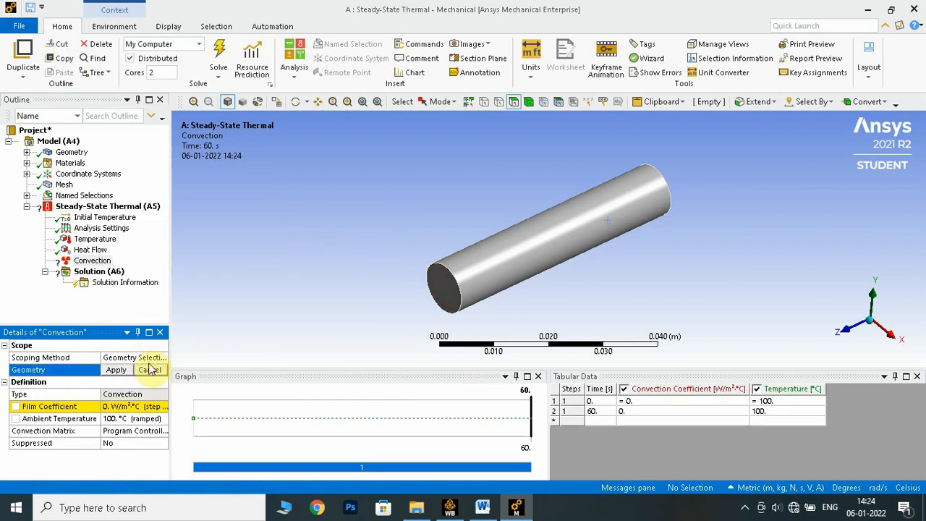
left_click(155, 357)
left_click(161, 357)
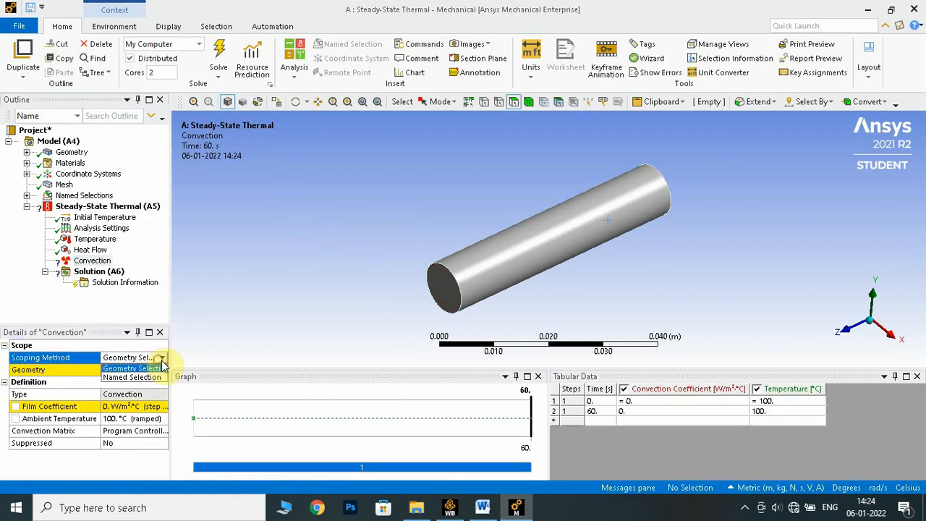
left_click(151, 376)
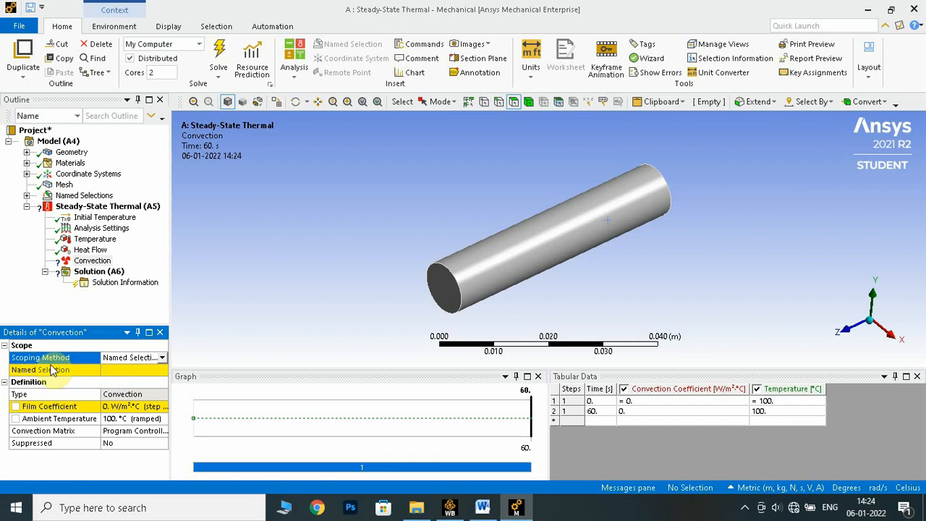
left_click(150, 370)
left_click(162, 370)
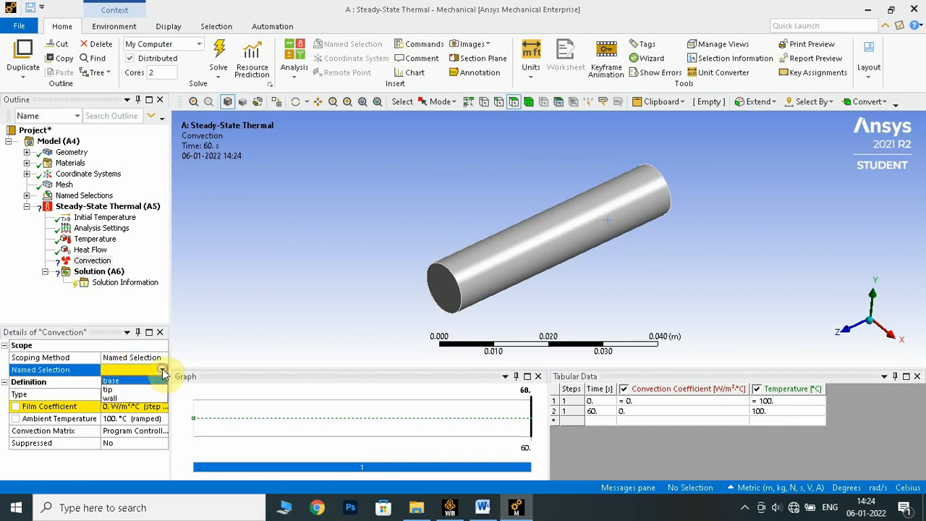
left_click(134, 398)
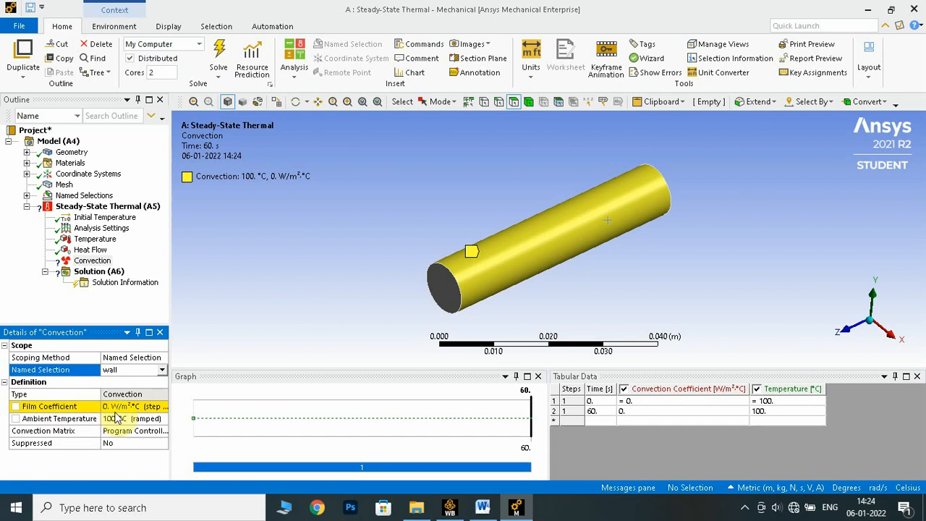
- Switch to the lab manual in Word, look up the film coefficient and ambient temperature for the wall convection, and return to Ansys Mechanical
left_click(486, 509)
scroll(517, 389, "down", 15)
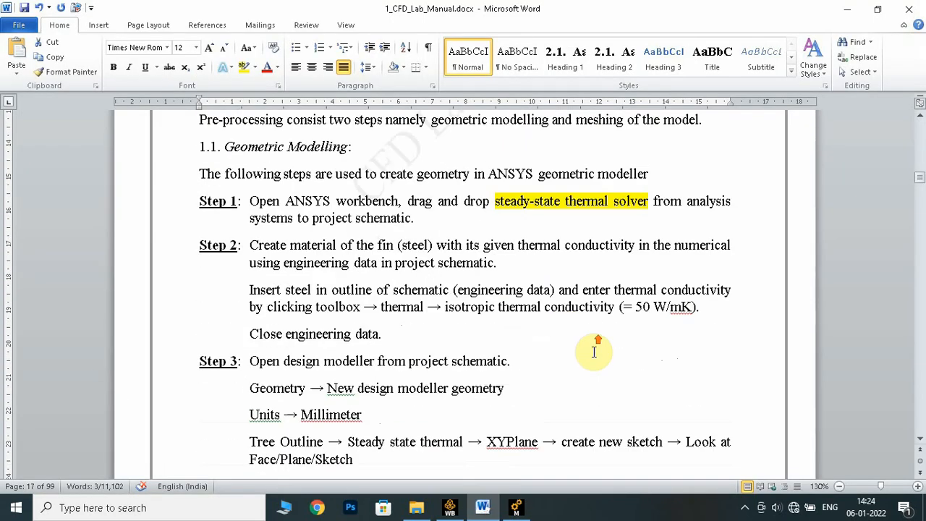
scroll(581, 390, "down", 20)
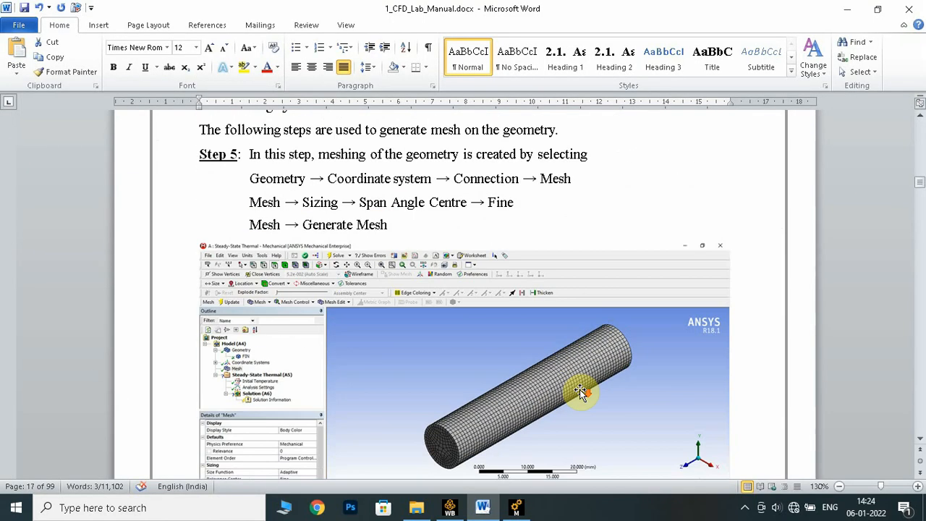
scroll(582, 390, "down", 18)
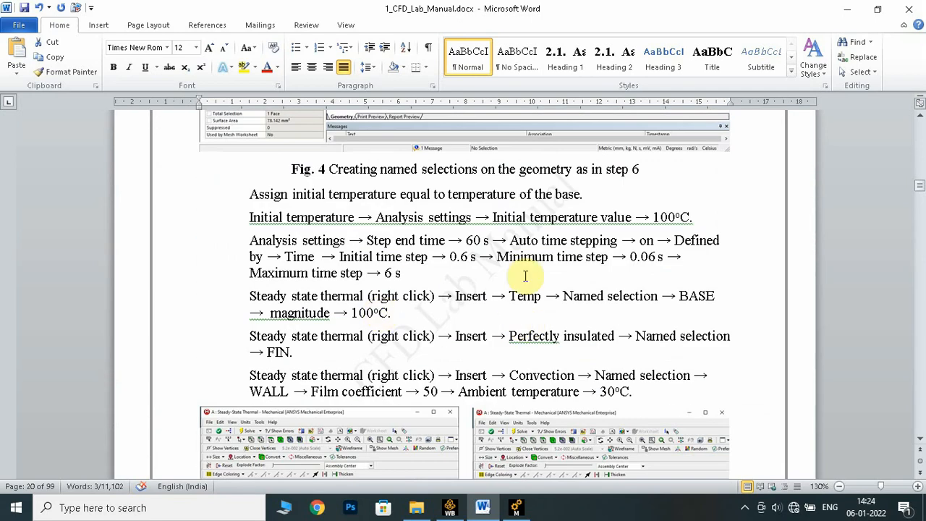
scroll(533, 304, "down", 3)
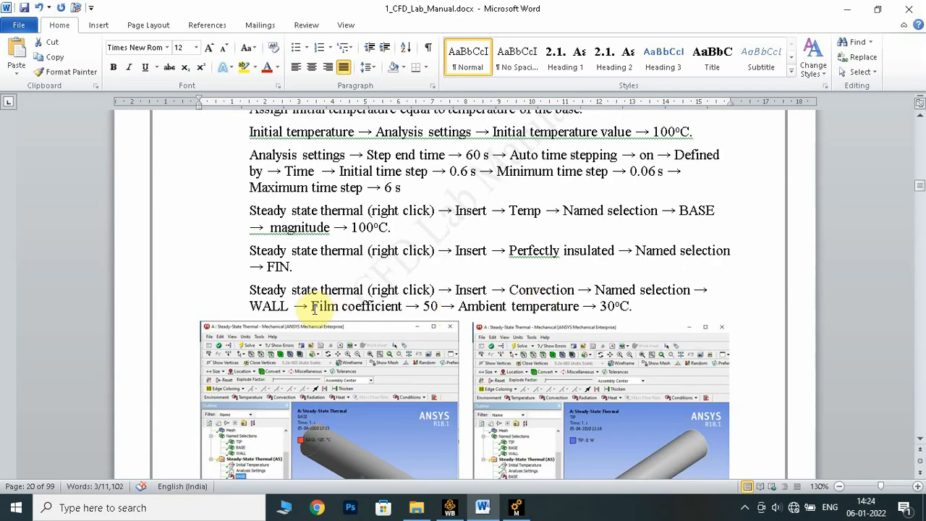
left_click_drag(312, 305, 626, 307)
left_click(515, 507)
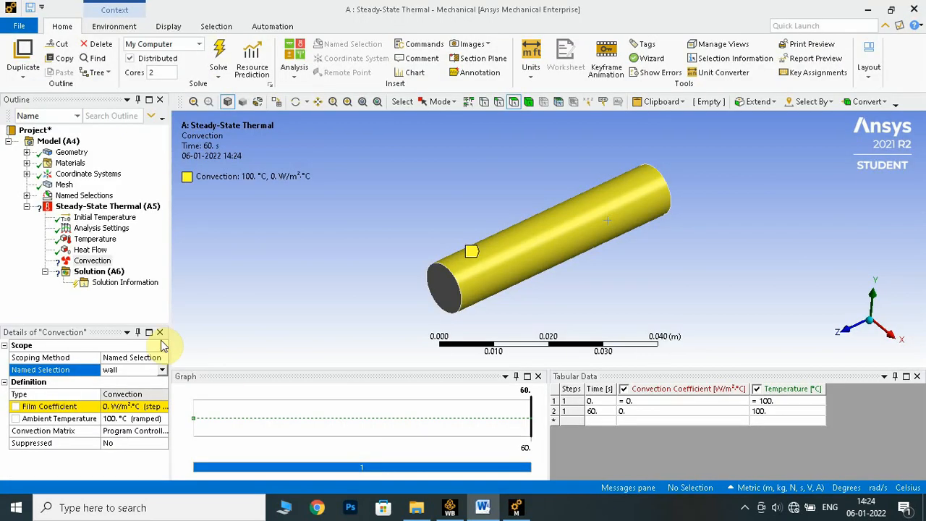
- Set the wall convection's film coefficient to 50 W/m²·°C and its ambient temperature to 30 °C
left_click(121, 406)
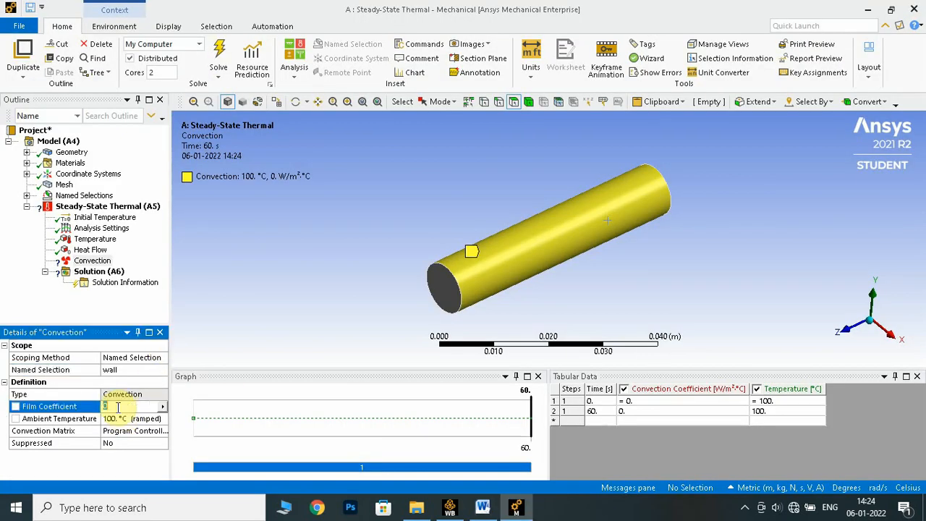
type("5")
key("Return")
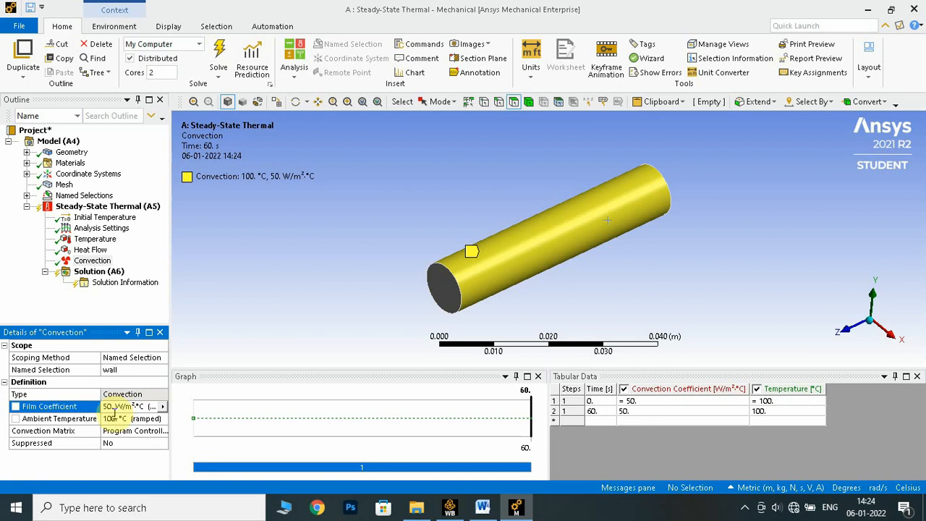
left_click(117, 418)
type("3")
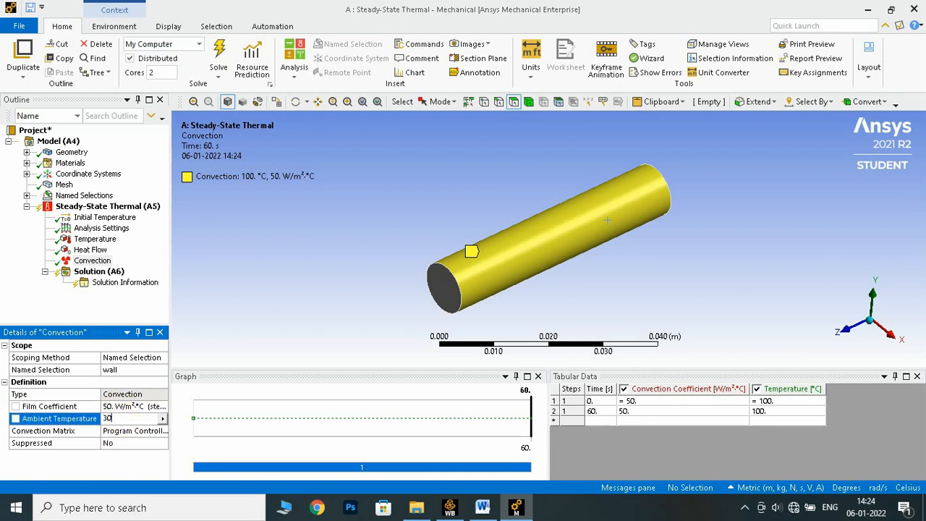
type("0")
key("Return")
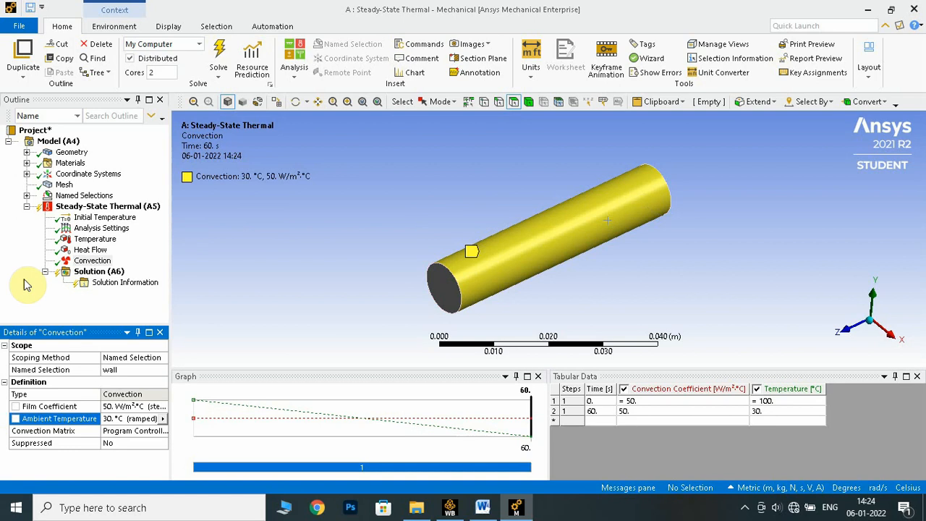
- Insert a thermal Temperature result under the solution and scope it to the tip named selection
right_click(97, 275)
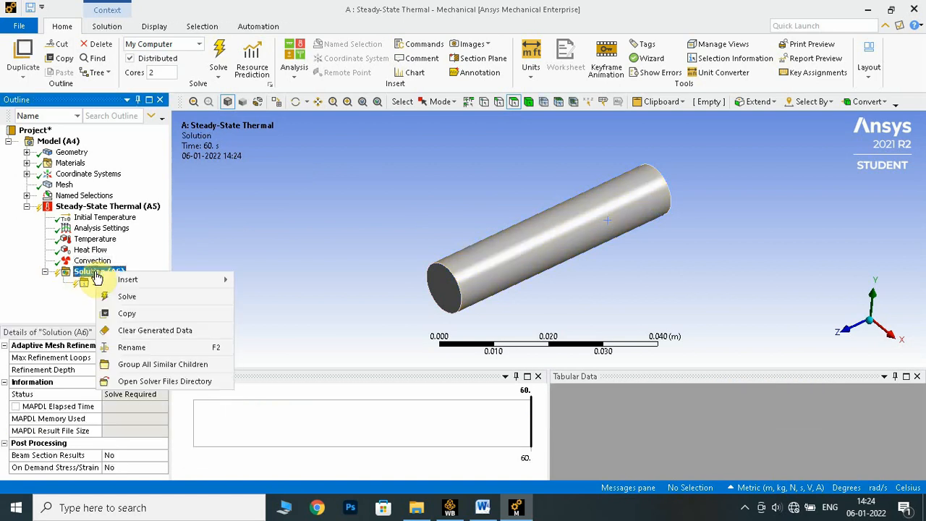
mouse_move(200, 286)
mouse_move(279, 286)
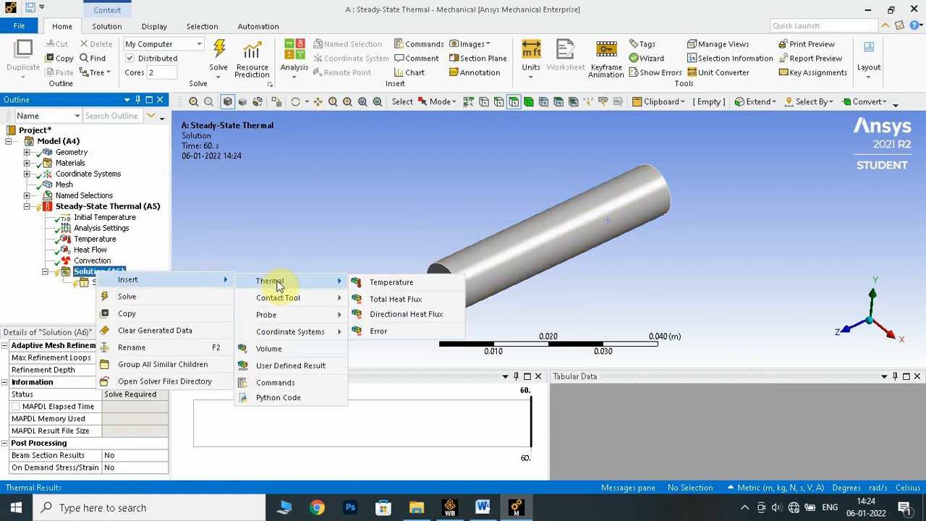
left_click(381, 283)
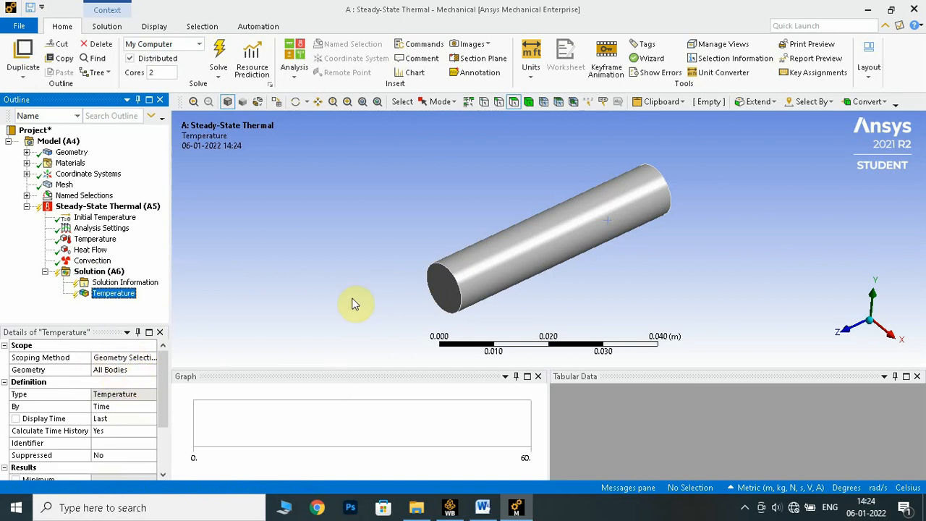
left_click(120, 358)
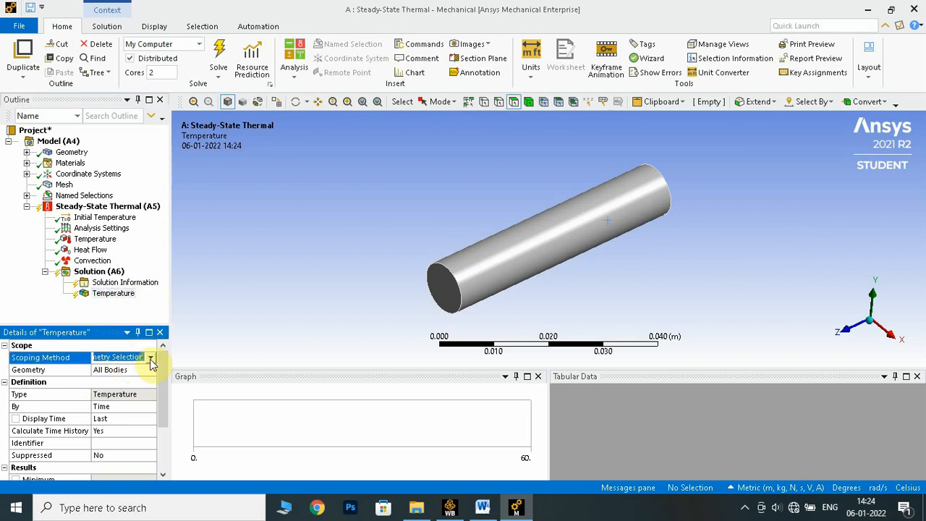
left_click(151, 359)
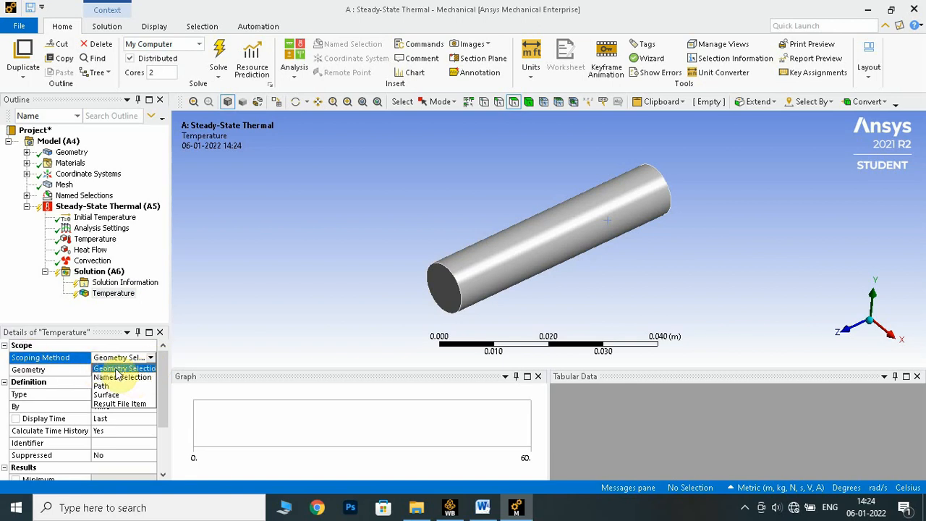
left_click(119, 377)
left_click(147, 370)
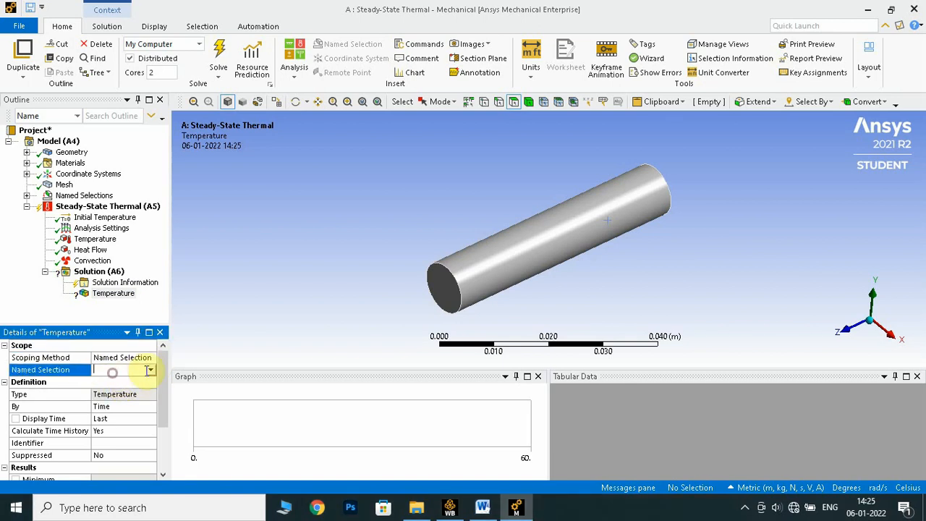
left_click(151, 372)
left_click(118, 392)
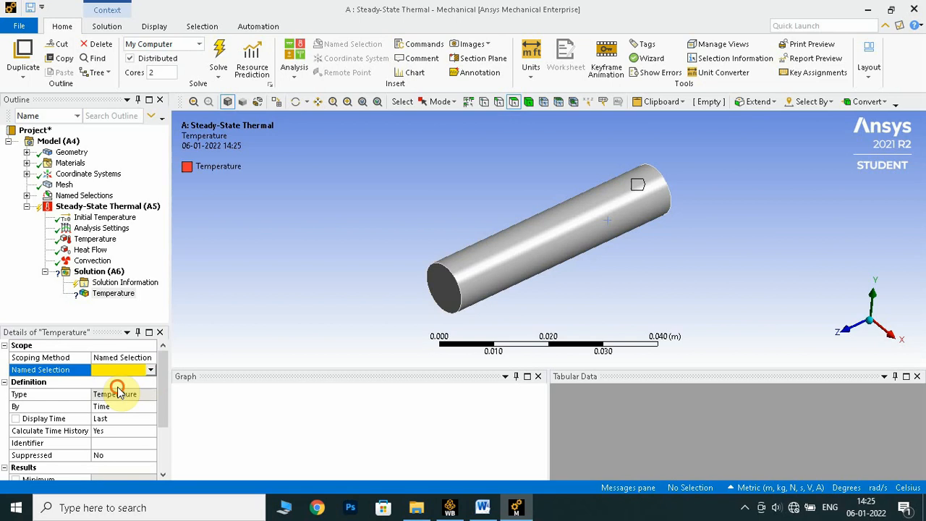
- Rename the solution's temperature result as "Temperature at tip" and select the Solution branch
right_click(115, 295)
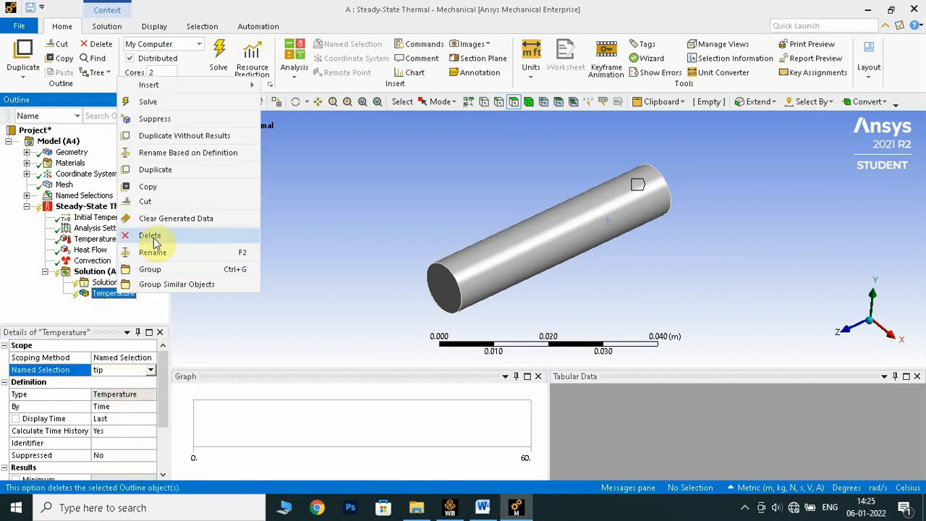
left_click(177, 254)
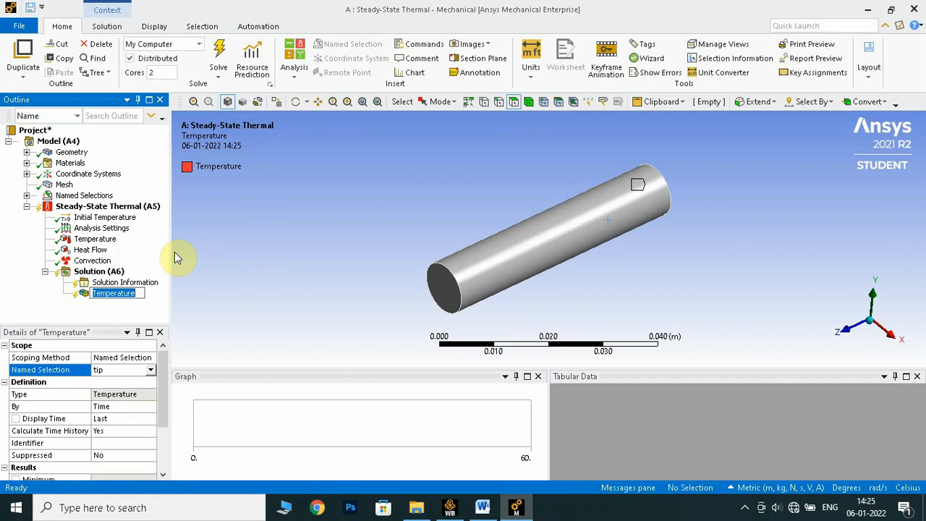
key("Right")
type("at it")
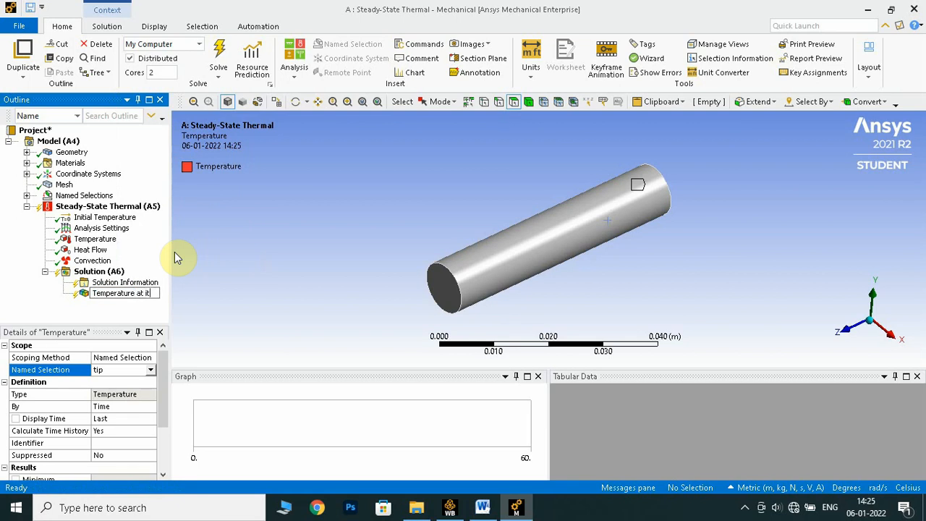
key("BackSpace")
key("BackSpace")
type("tip")
key("Return")
left_click(114, 273)
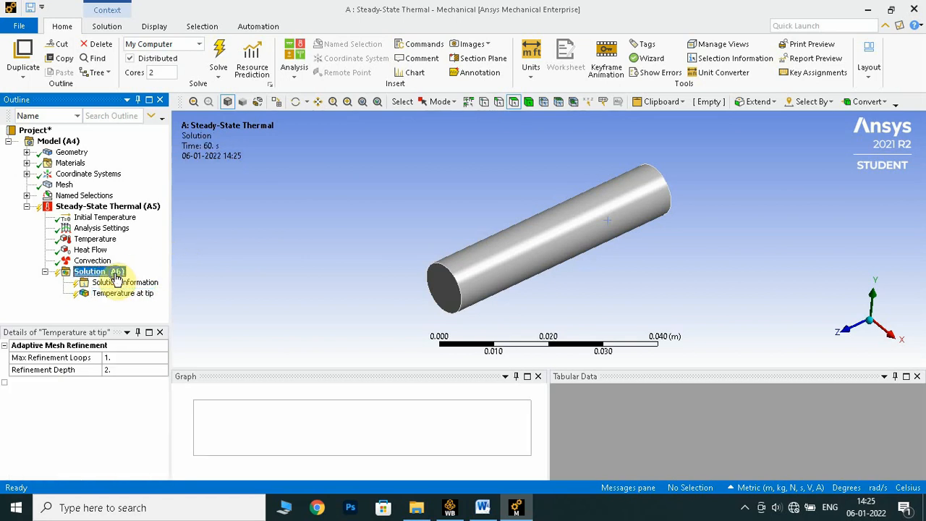
- Insert a second thermal Temperature result covering all bodies under the solution and rename it "Temperature full body"
right_click(116, 277)
mouse_move(178, 281)
mouse_move(343, 288)
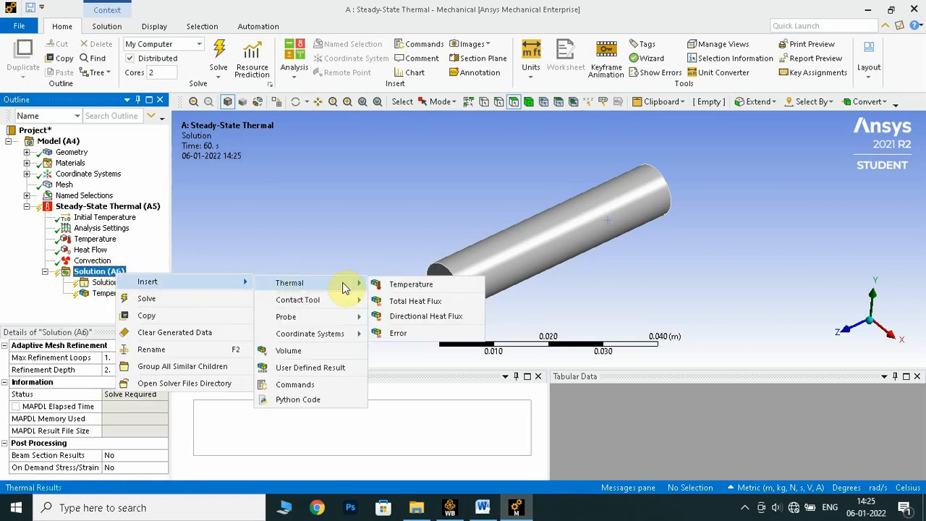
left_click(405, 284)
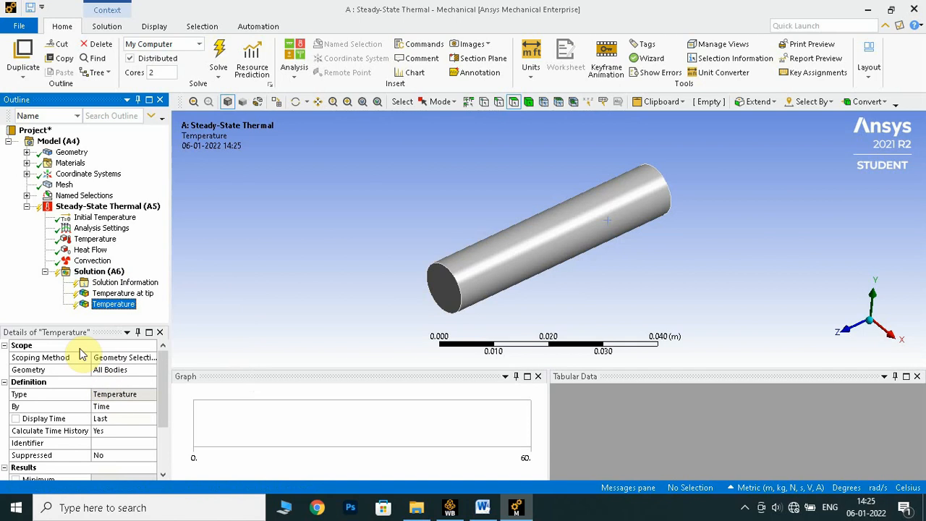
right_click(127, 304)
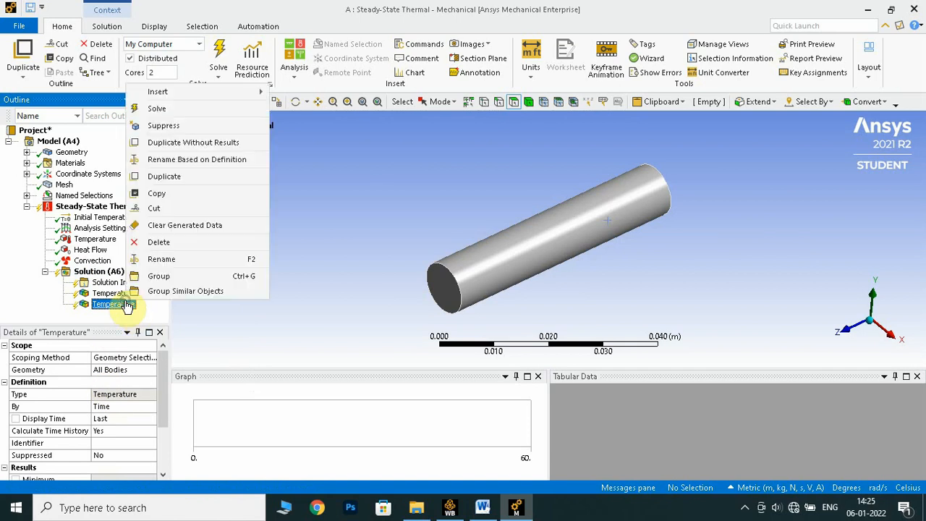
left_click(167, 261)
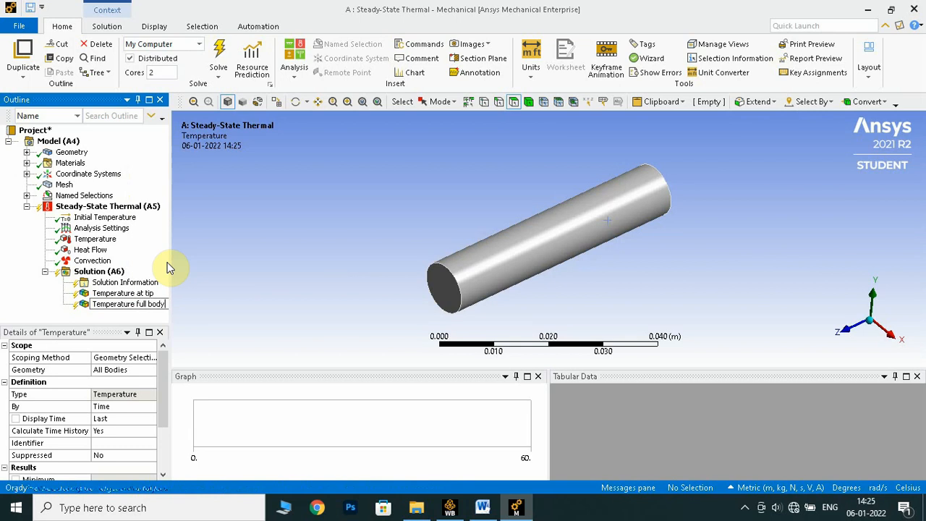
key("Return")
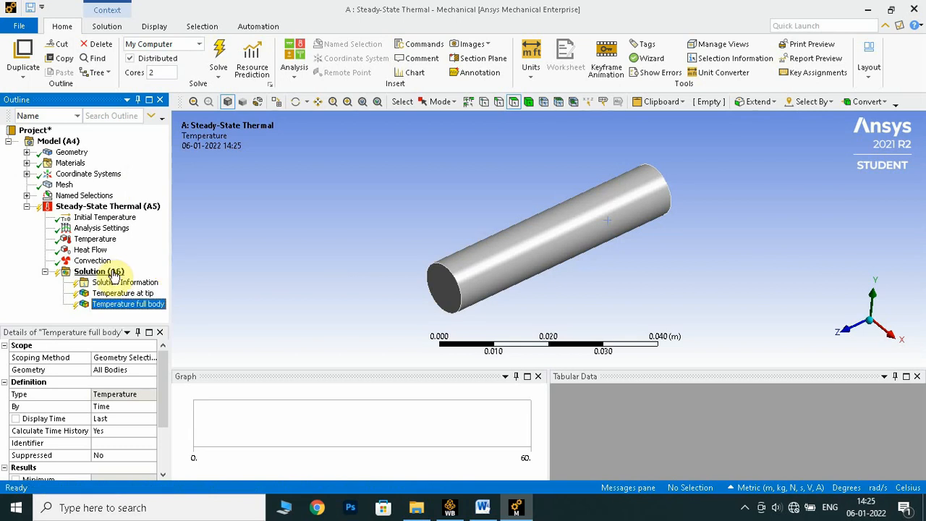
- Insert a thermal Total Heat Flux result for all bodies under the solution
left_click(99, 271)
right_click(101, 273)
mouse_move(232, 284)
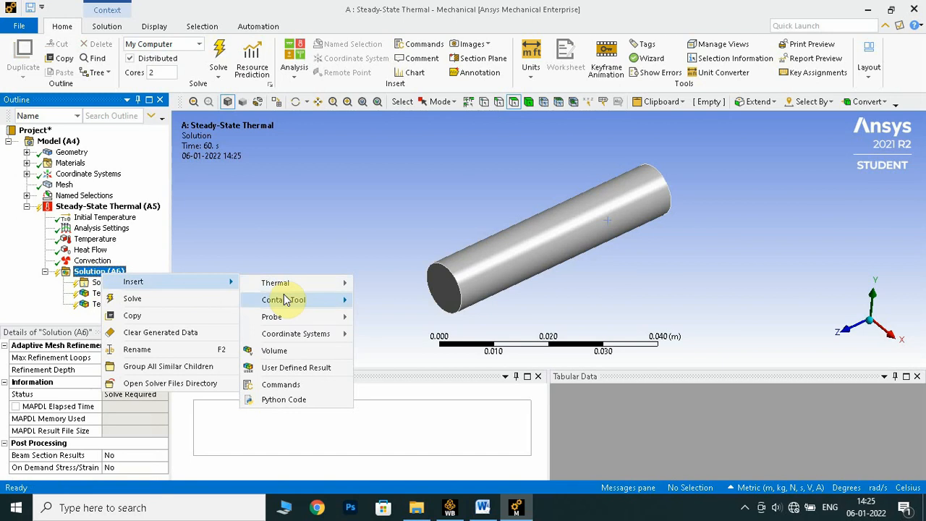
mouse_move(308, 288)
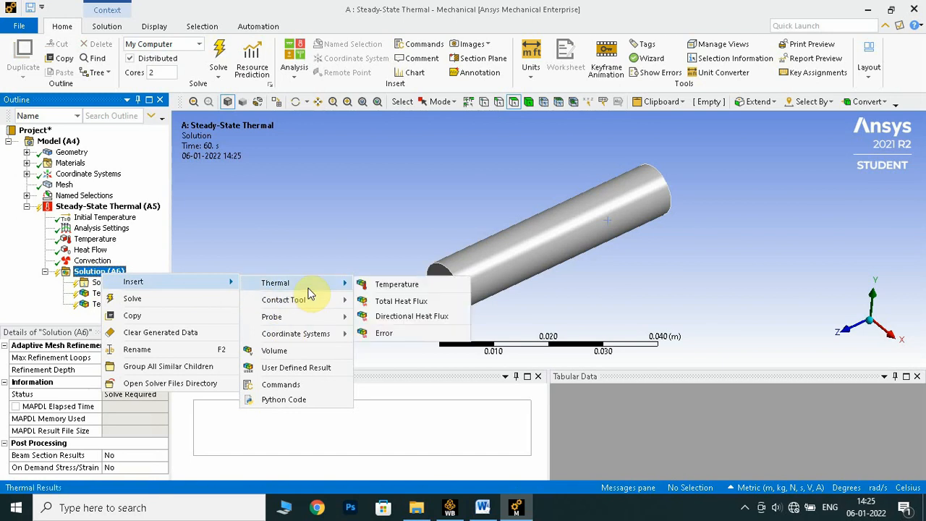
left_click(396, 300)
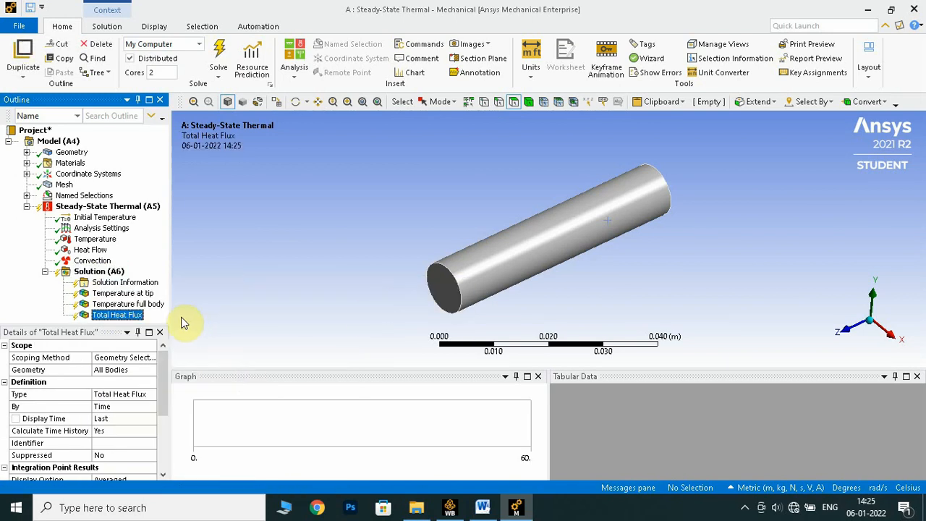
- Solve the steady-state thermal analysis from the Solution branch
left_click(107, 275)
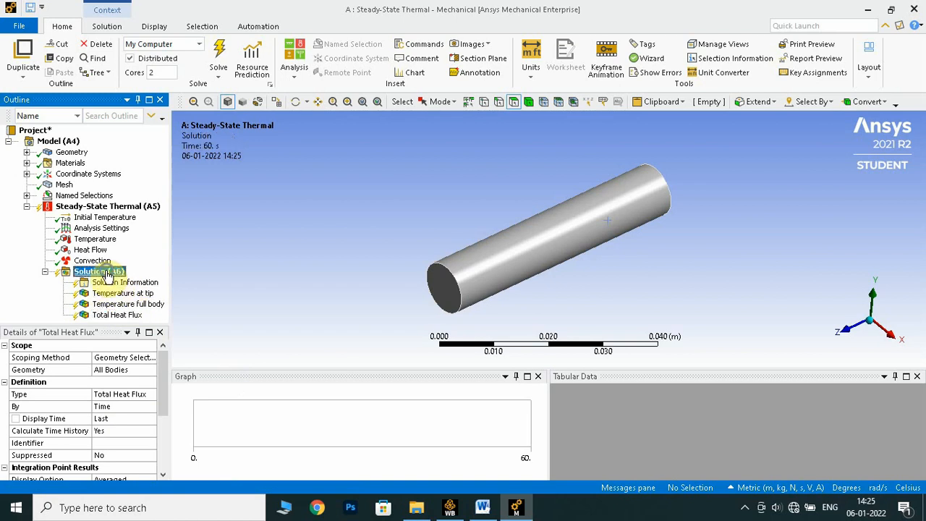
right_click(107, 275)
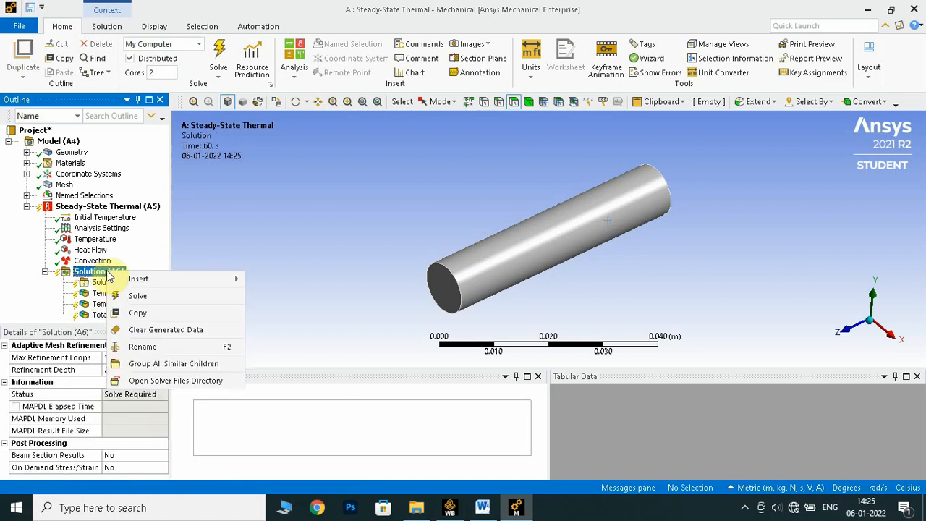
left_click(147, 296)
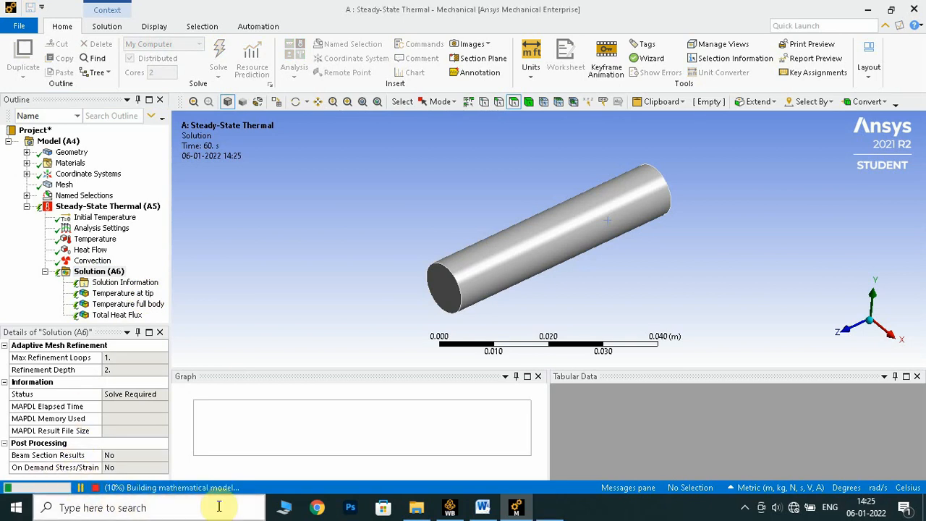
left_click(744, 507)
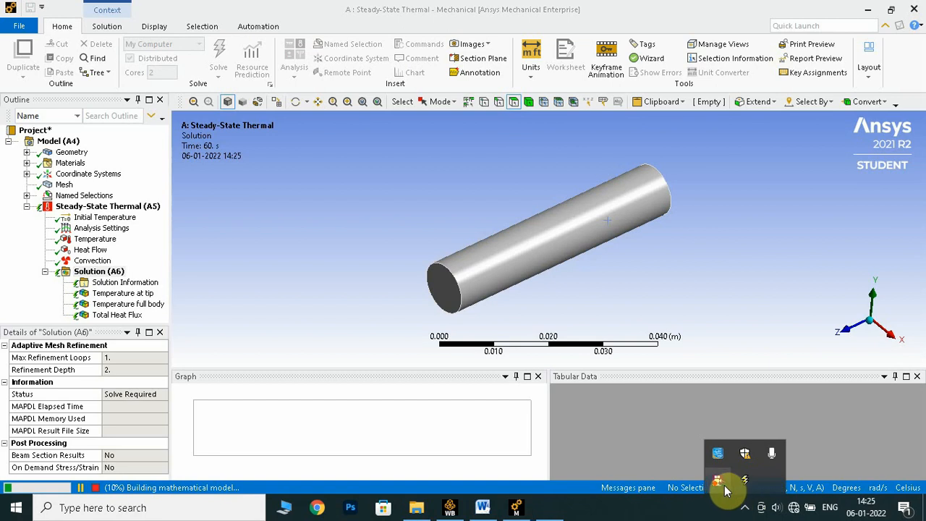
right_click(723, 483)
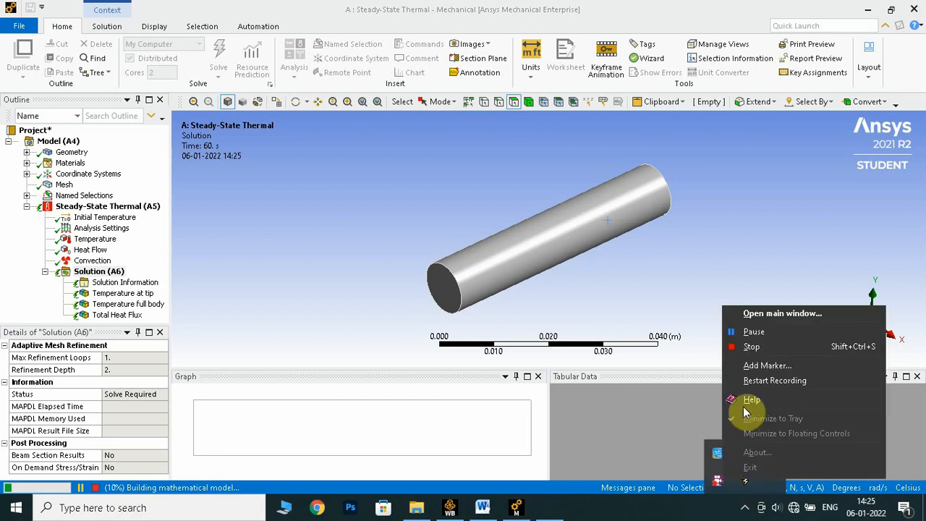
left_click(738, 333)
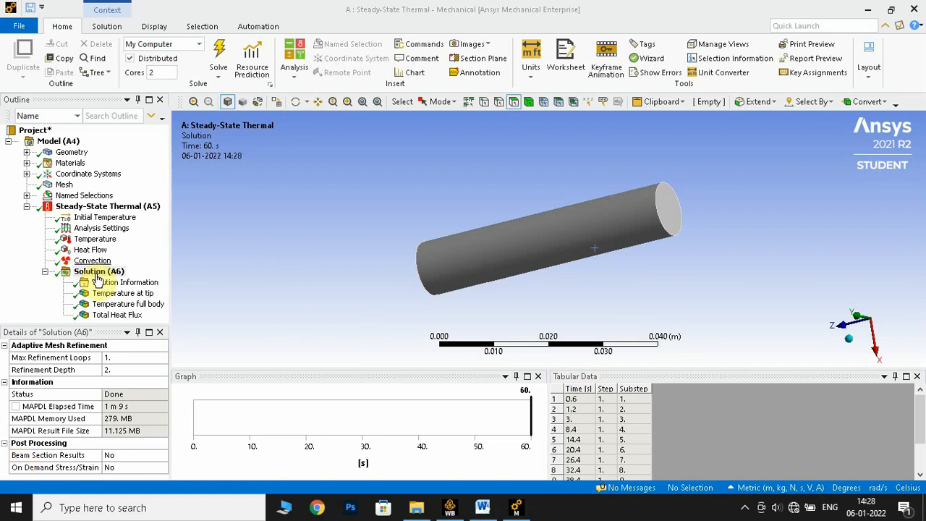
- Display the "Temperature at tip" result facing the tip and review its minimum, maximum and average values over time
left_click(127, 296)
middle_click_drag(701, 222, 579, 320)
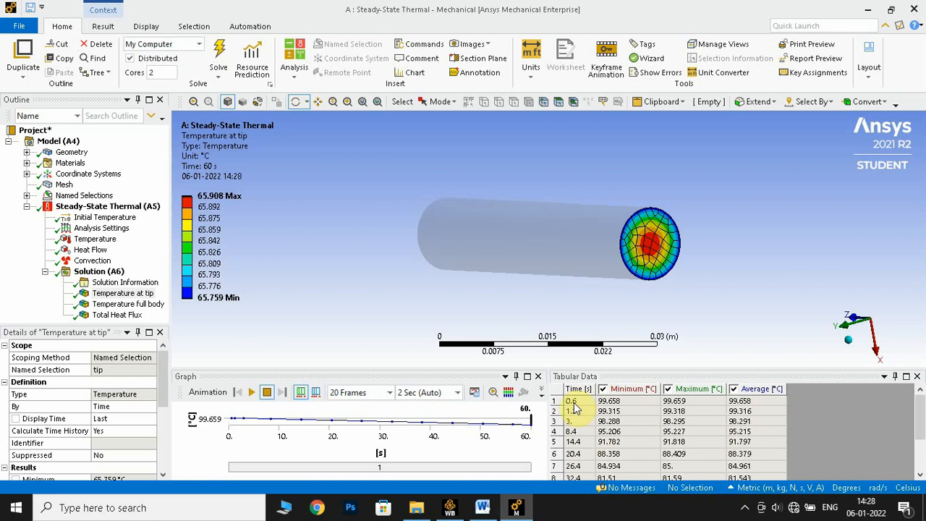
scroll(575, 412, "down", 2)
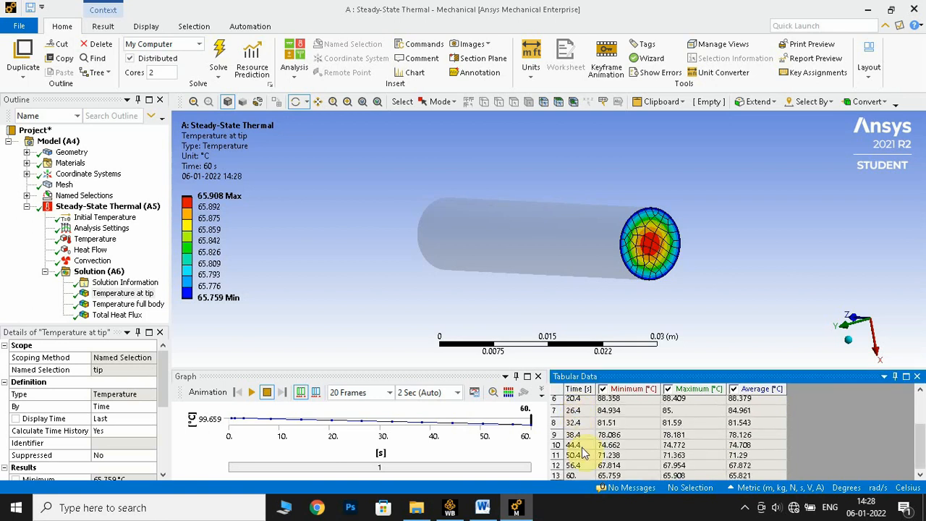
scroll(586, 434, "up", 2)
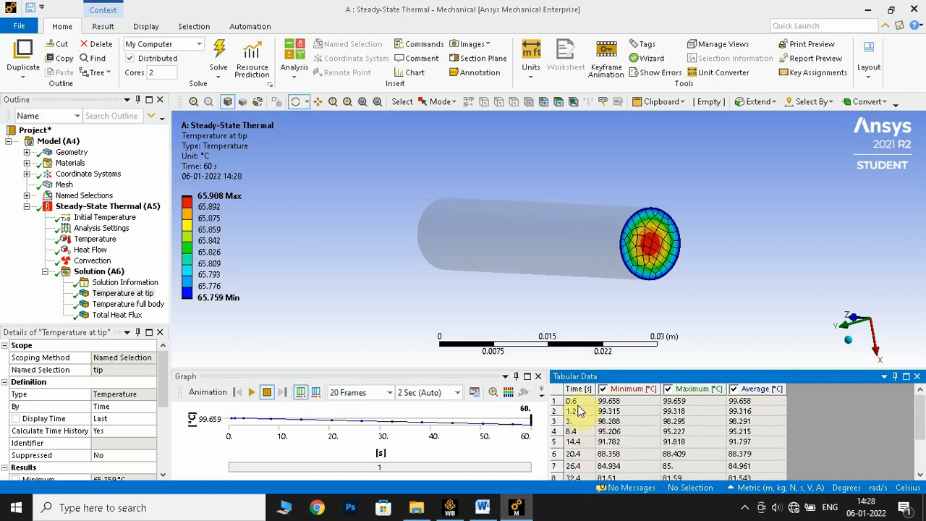
scroll(580, 414, "down", 2)
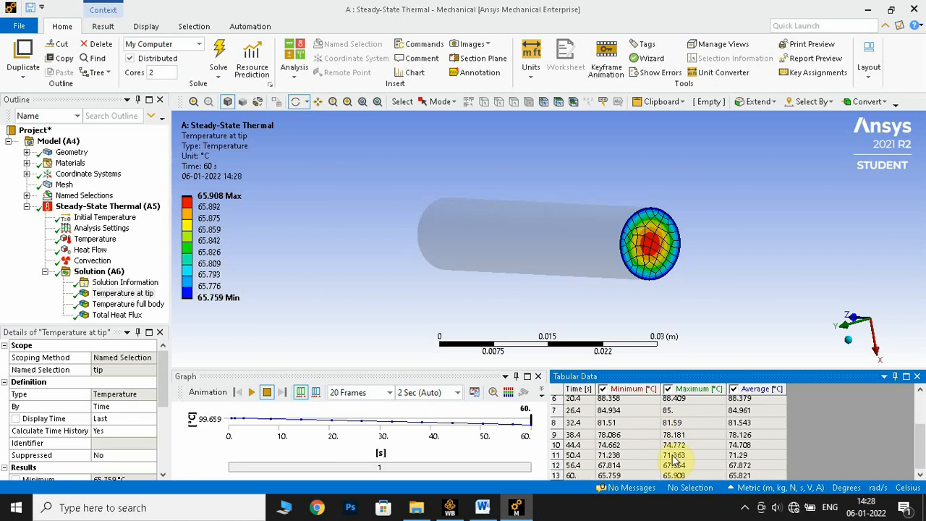
- Display the "Temperature full body" result and examine its contours, legend and tabulated values over time along the fin
left_click(139, 304)
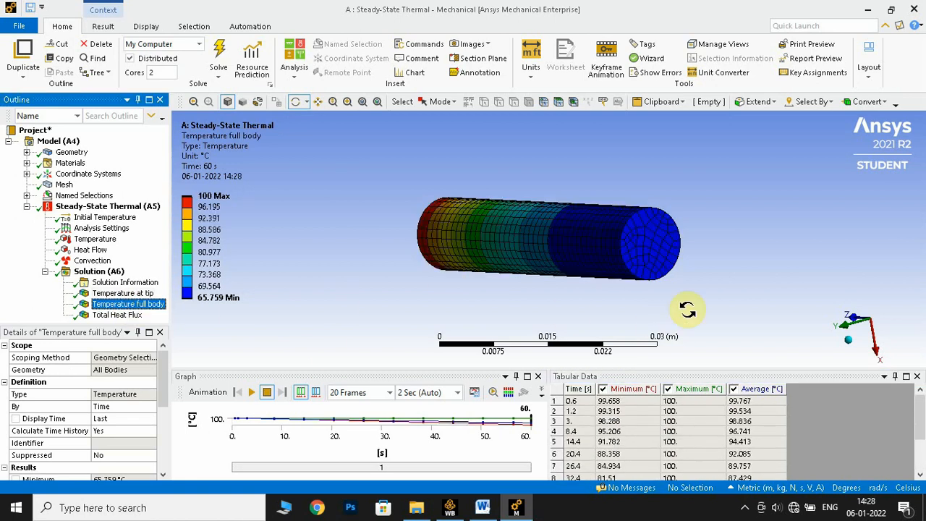
left_click_drag(687, 310, 734, 290)
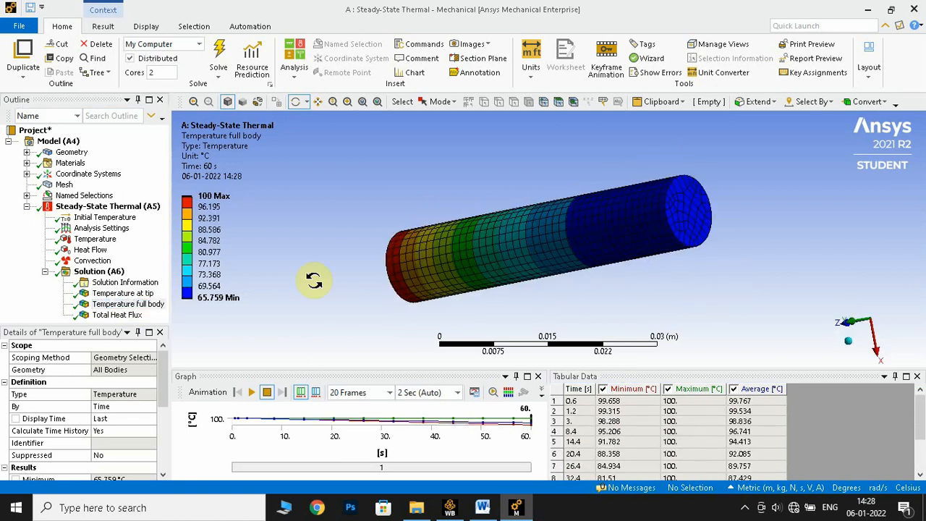
left_click(584, 417)
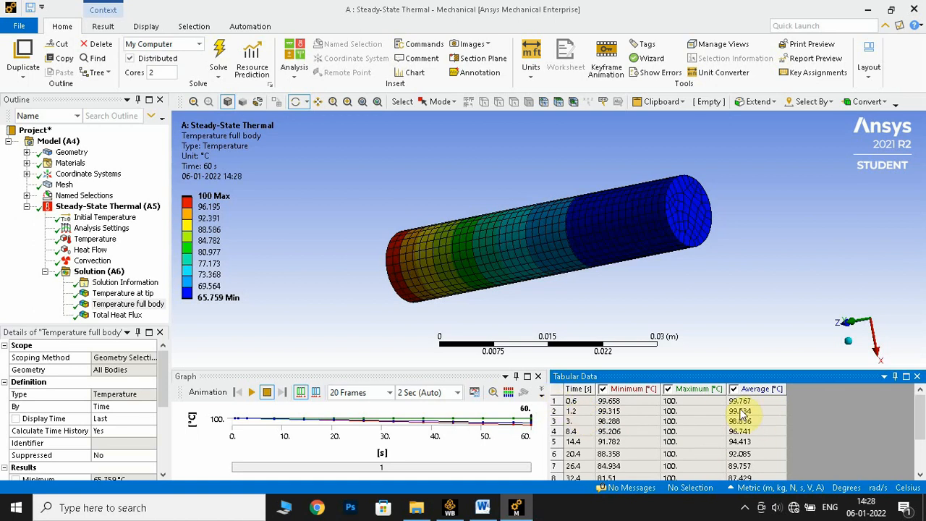
scroll(746, 405, "down", 2)
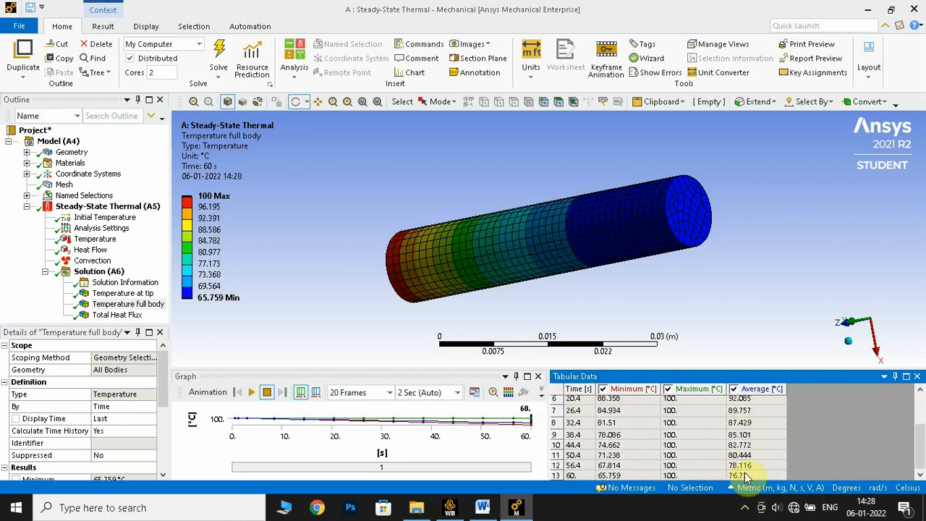
scroll(594, 426, "up", 2)
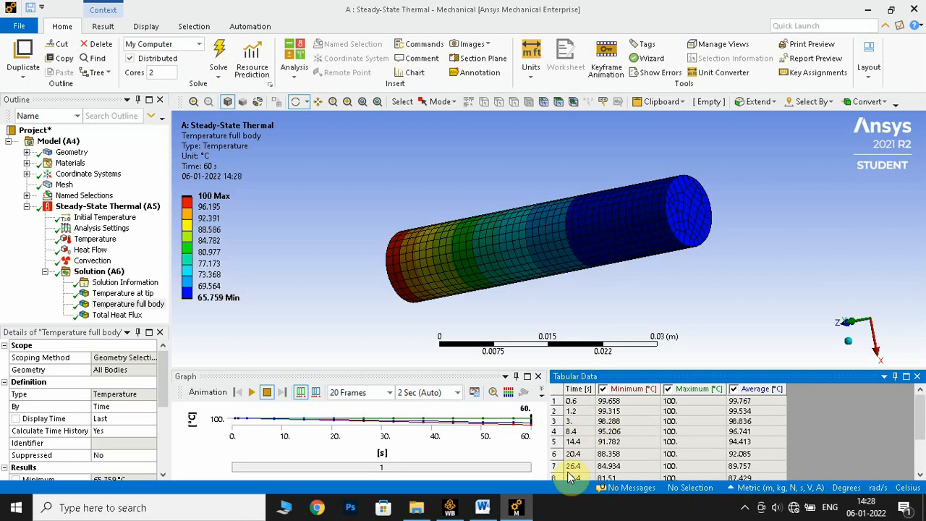
scroll(596, 443, "down", 2)
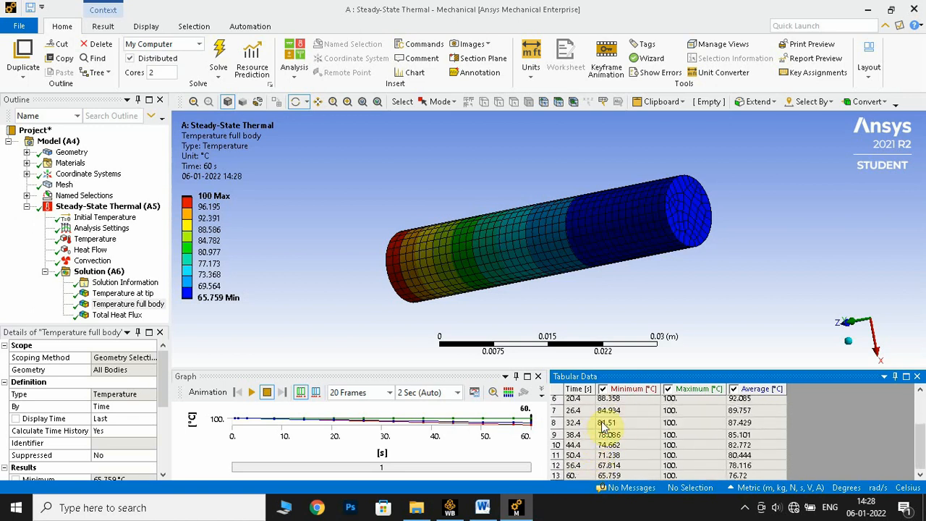
left_click_drag(341, 260, 369, 261)
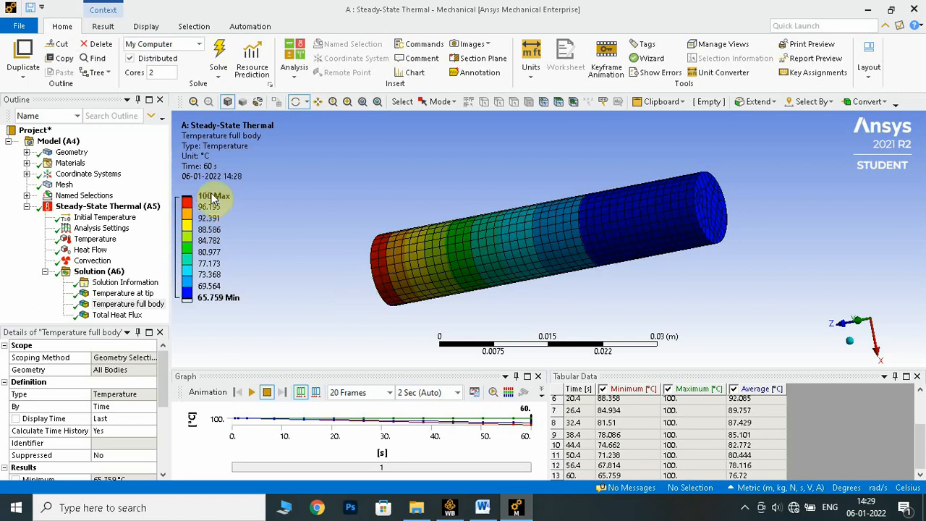
left_click(211, 297)
left_click(262, 328)
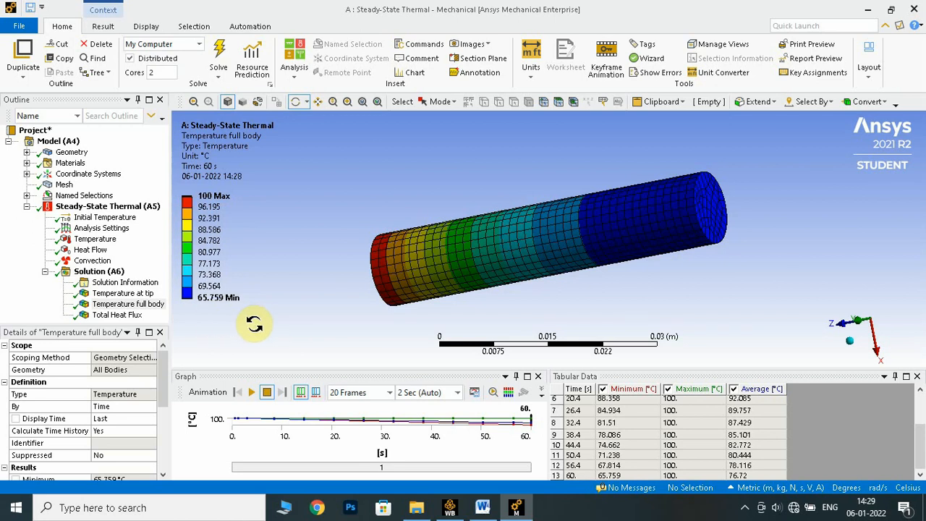
- Display the Total Heat Flux result and review its contours and tabulated values over time
left_click(120, 316)
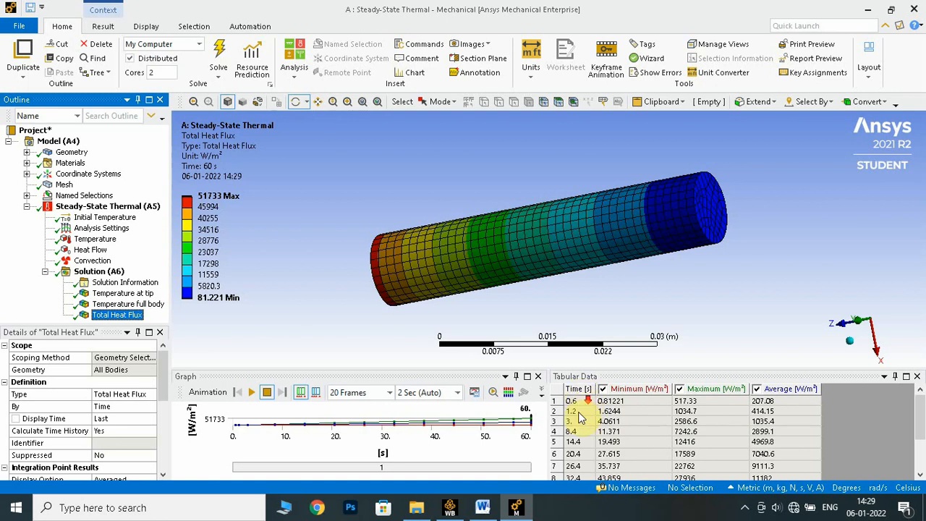
scroll(582, 433, "down", 2)
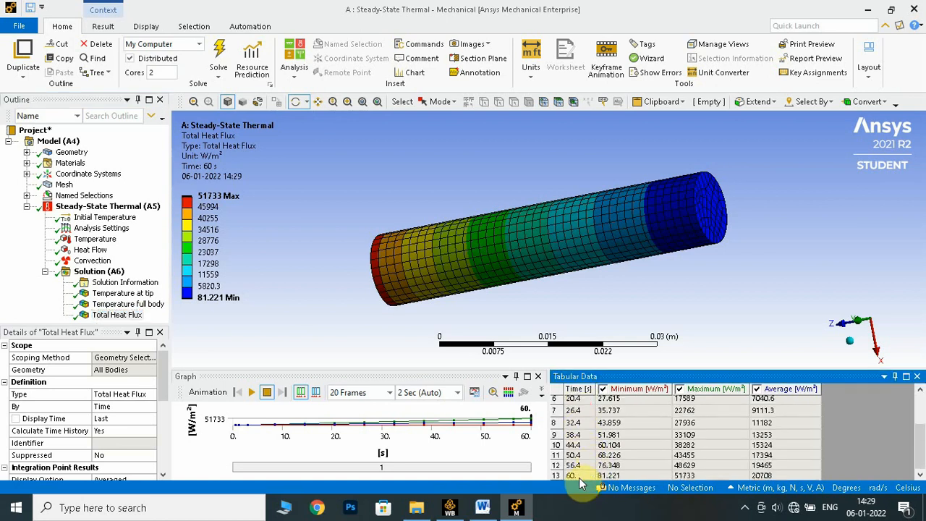
scroll(765, 453, "up", 2)
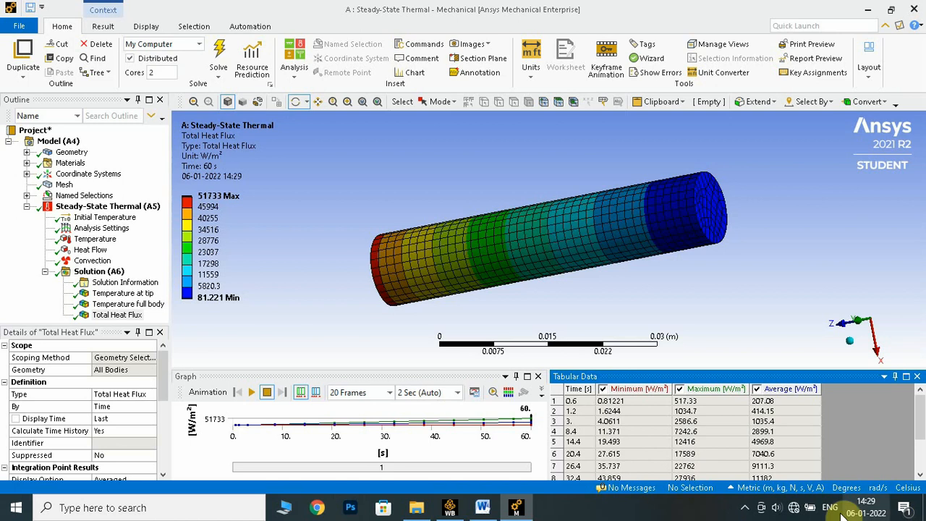
left_click(744, 507)
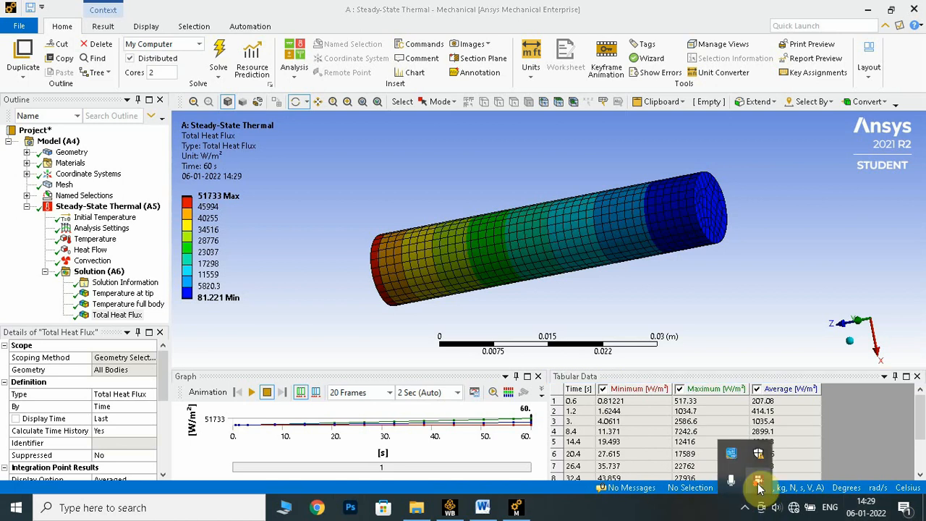